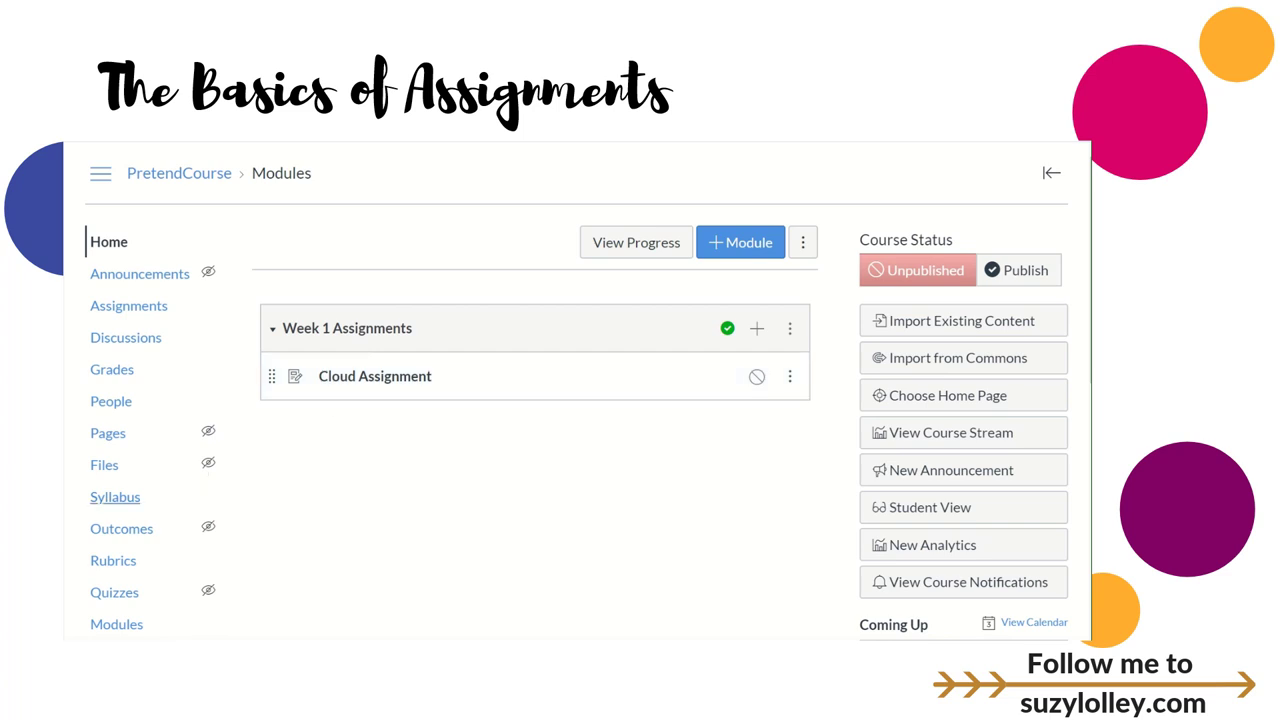
# Create a new assignment in the course and name it "Assignment 32".
pyautogui.click(131, 316)
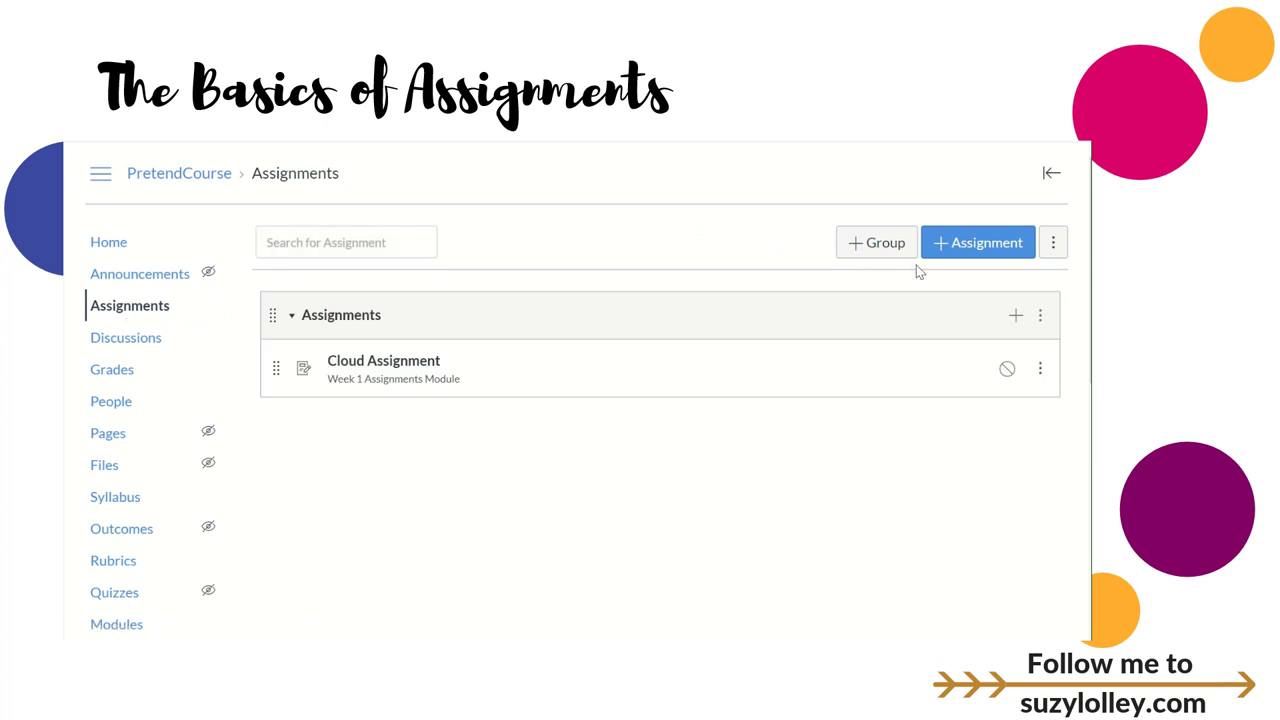
pyautogui.click(929, 255)
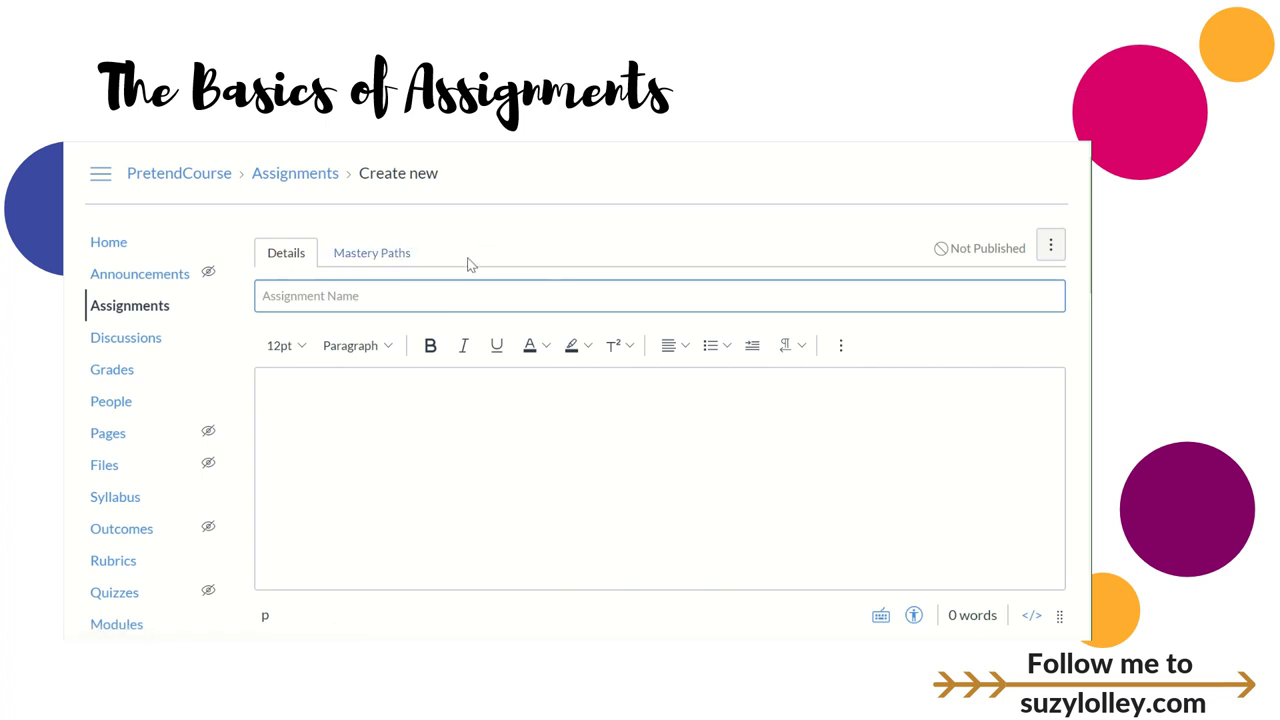
pyautogui.click(367, 300)
pyautogui.write('Assignment')
pyautogui.press('BackSpace')
pyautogui.write('ment 32')
# Examine the link, image, media and document insertion options available for the assignment description.
pyautogui.click(338, 417)
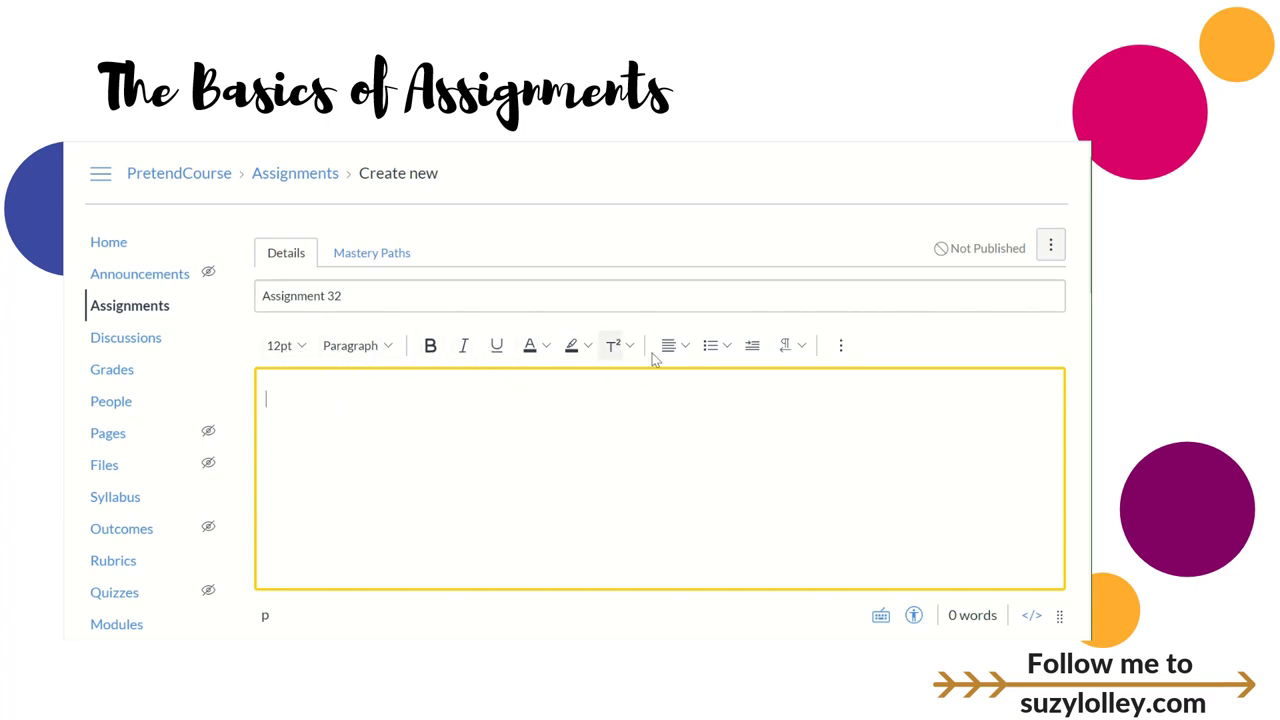
pyautogui.click(841, 348)
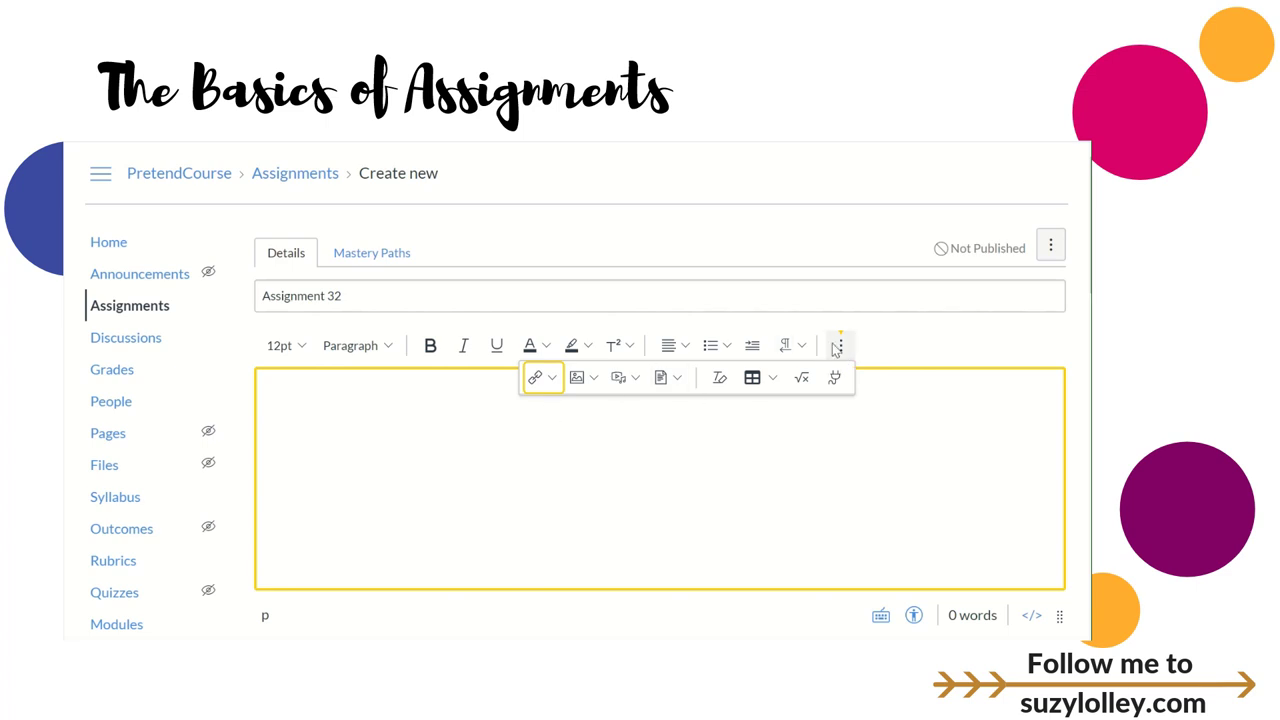
pyautogui.click(550, 380)
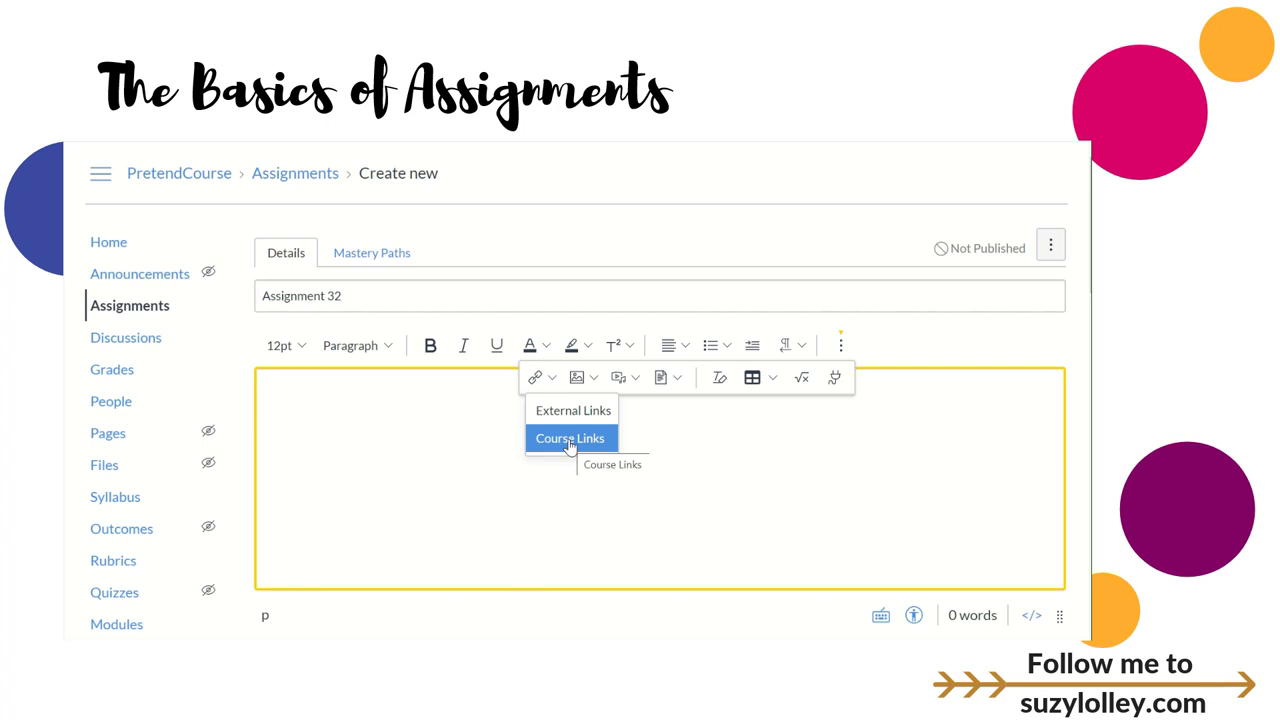
pyautogui.click(595, 378)
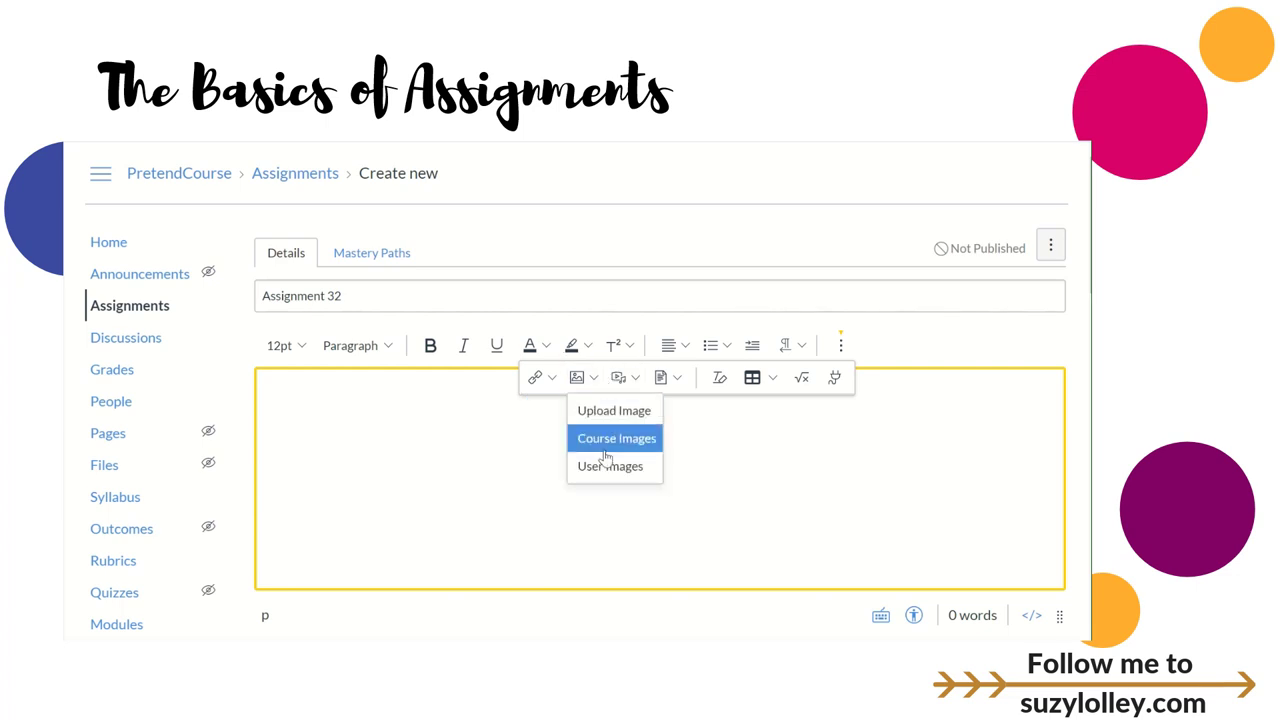
pyautogui.click(635, 379)
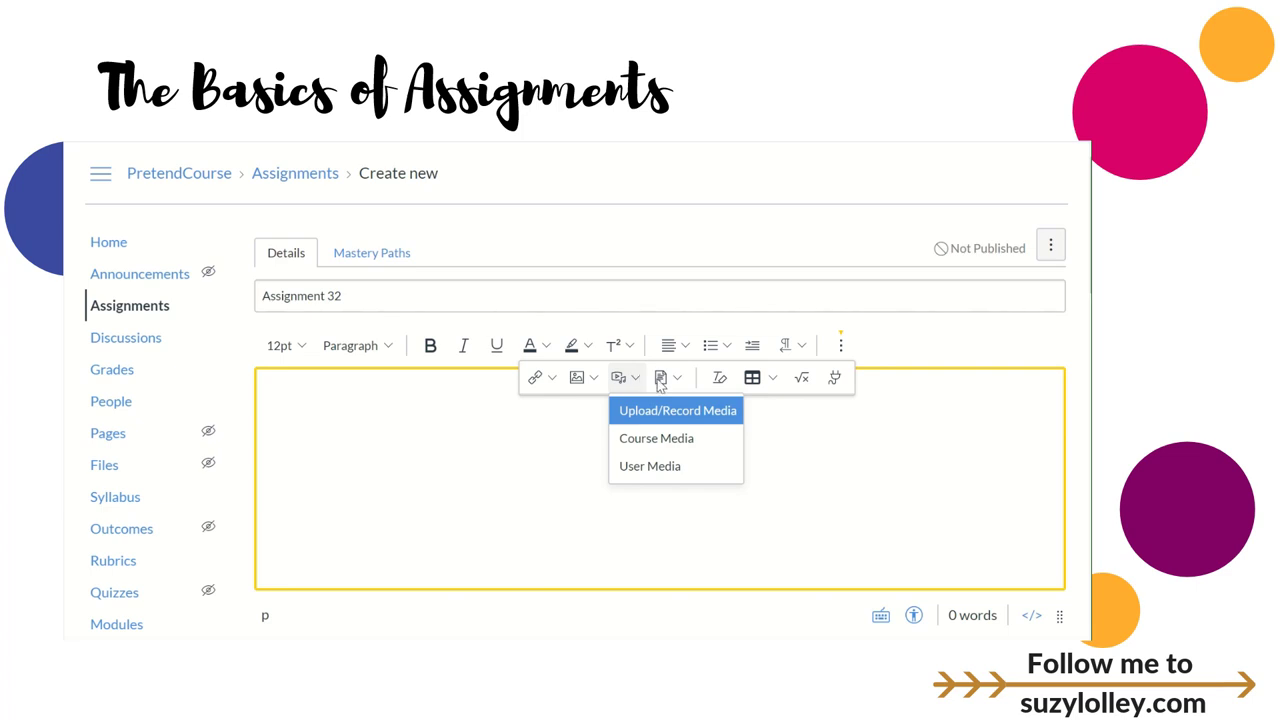
pyautogui.click(677, 379)
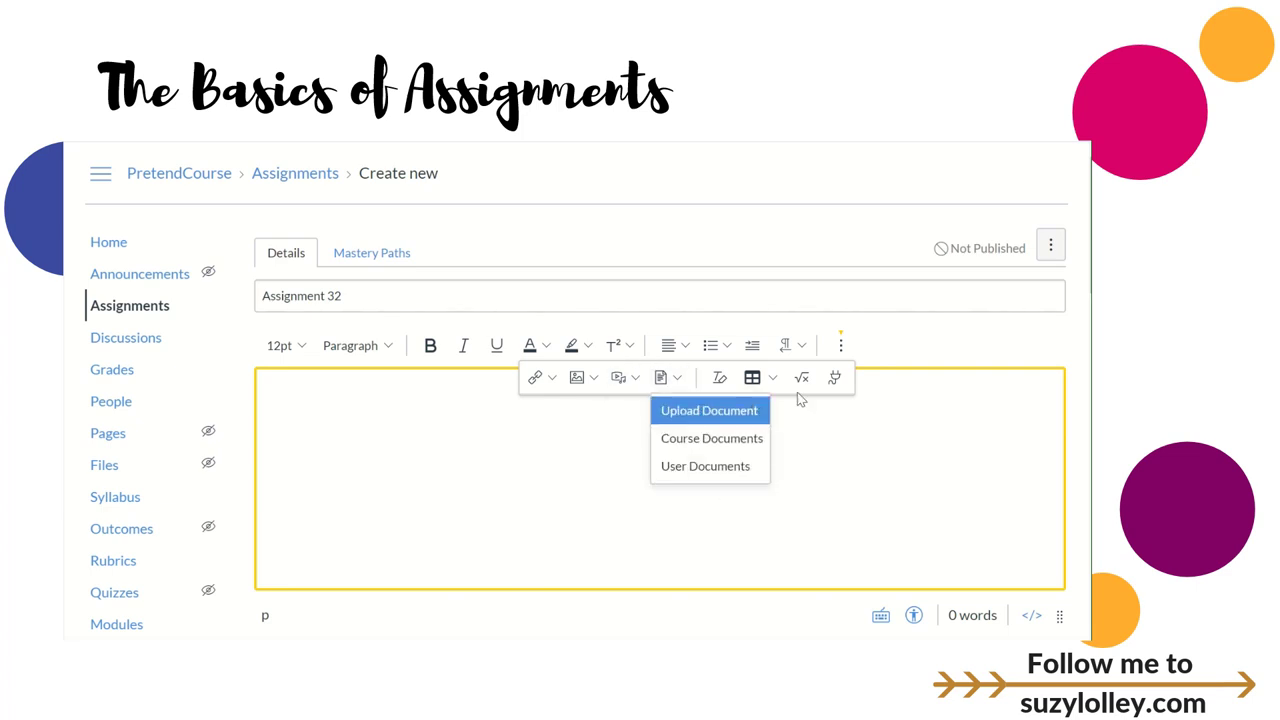
pyautogui.click(420, 426)
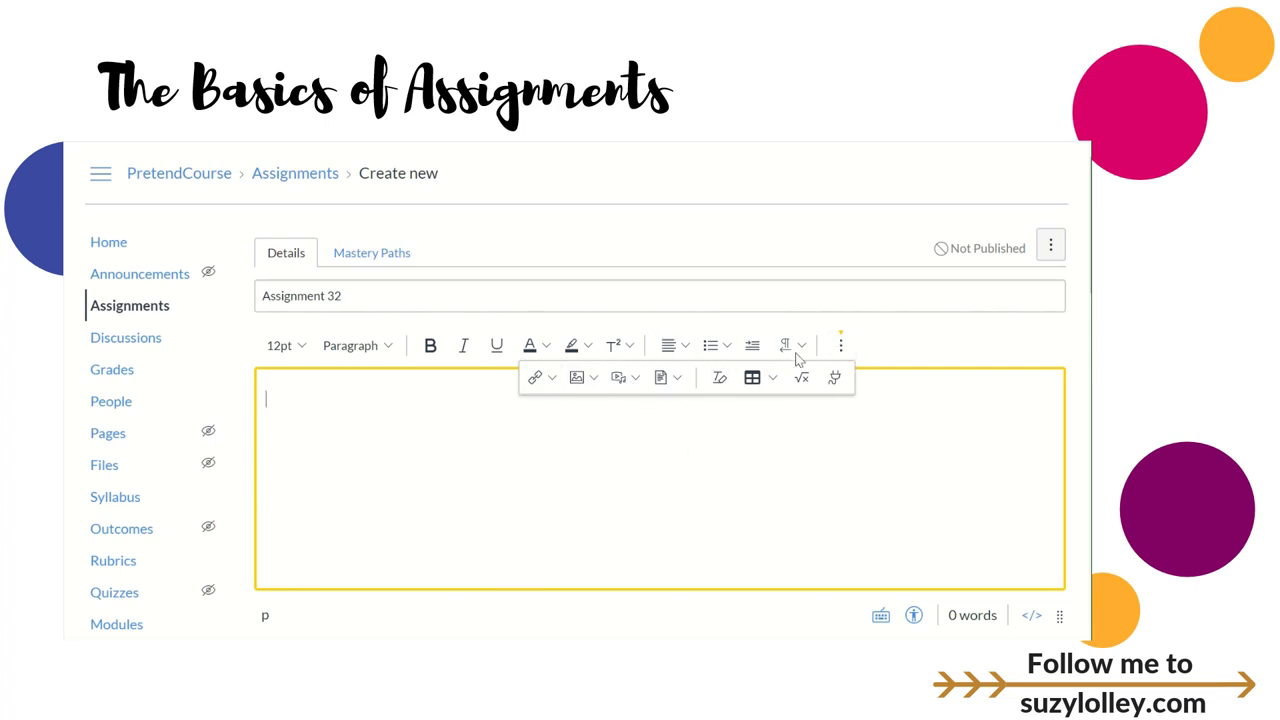
pyautogui.click(841, 345)
# Write "This is my assignment." in the assignment description and set that text to 14pt.
pyautogui.click(340, 394)
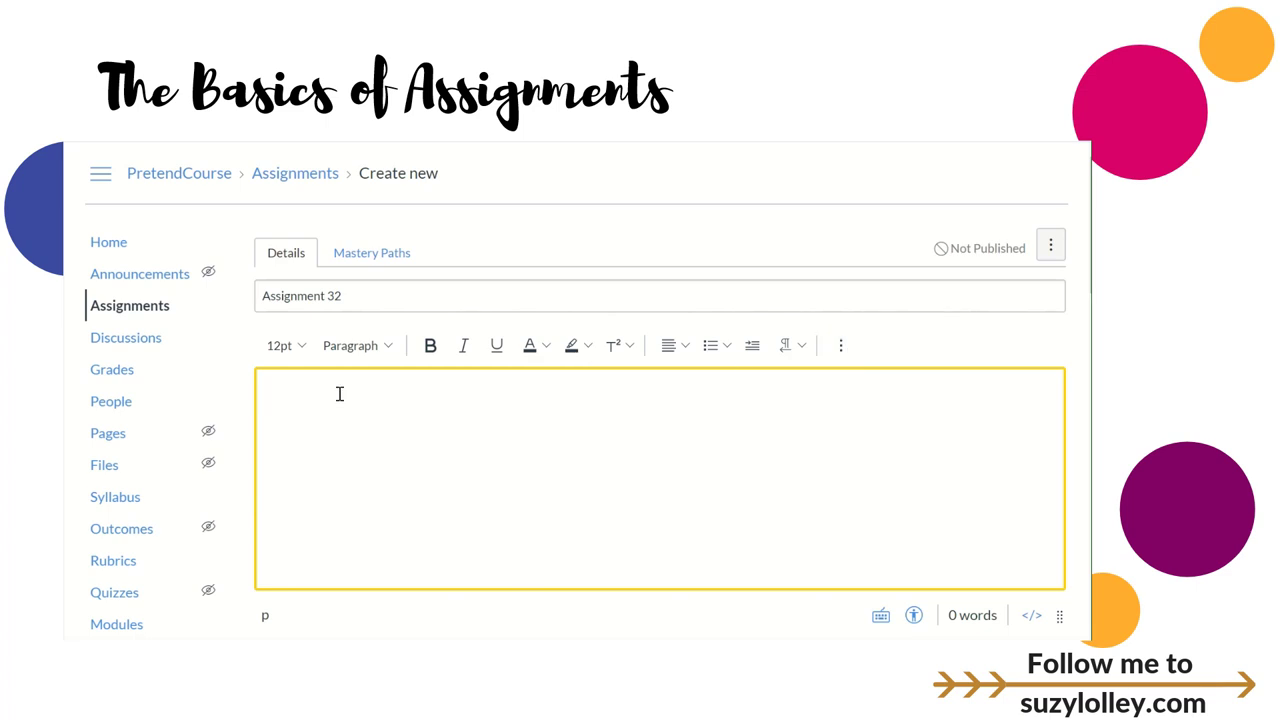
pyautogui.write('This is my assign')
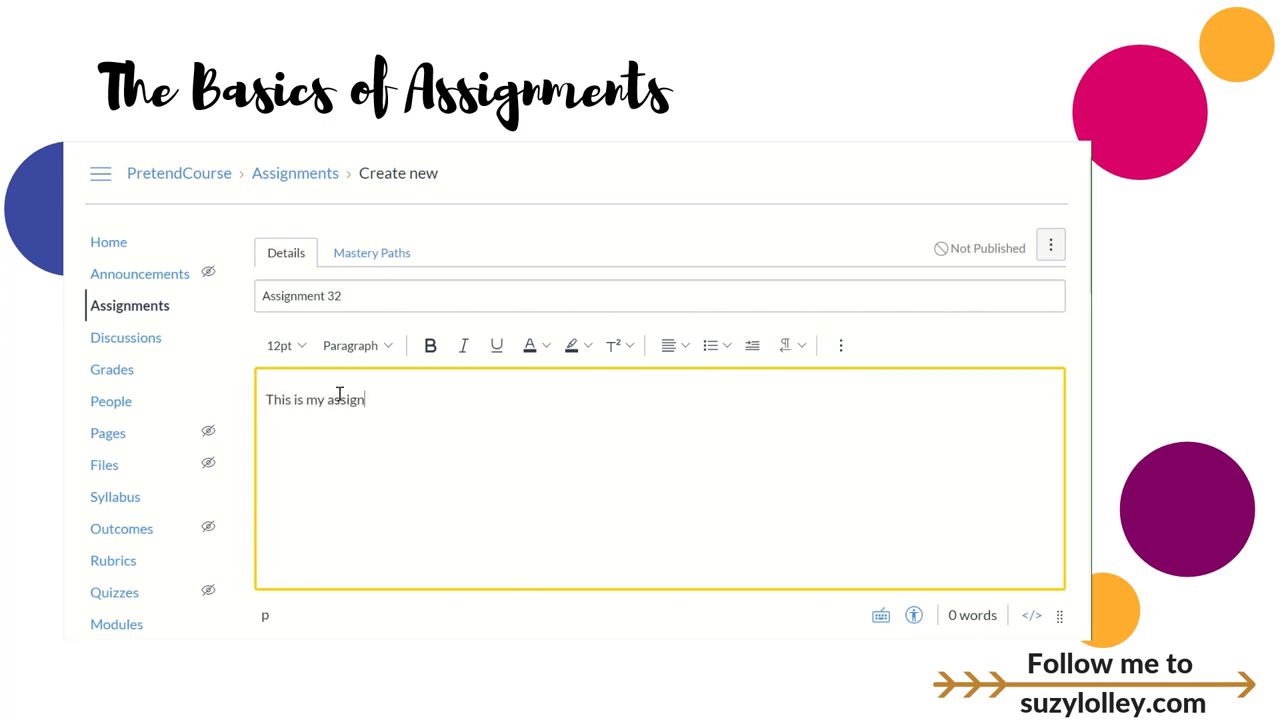
pyautogui.write('ment.')
pyautogui.moveTo(432, 403); pyautogui.dragTo(238, 406)
pyautogui.click(282, 345)
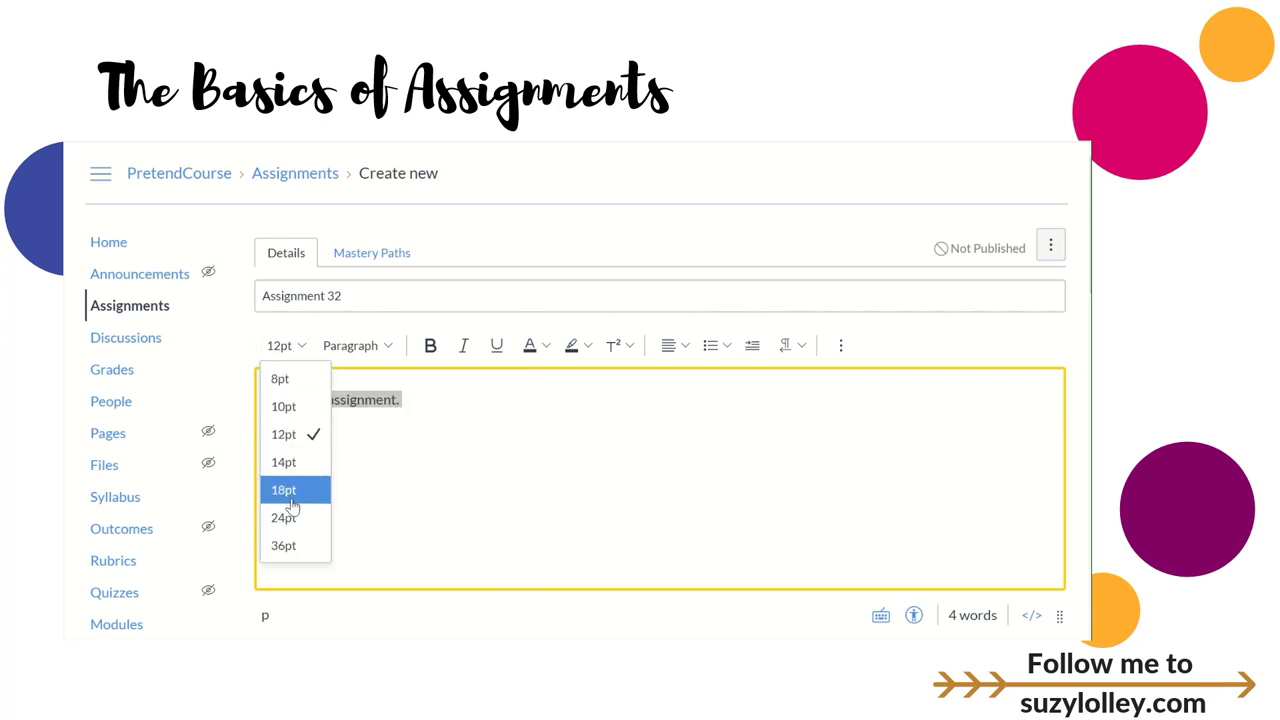
pyautogui.click(286, 462)
pyautogui.click(419, 429)
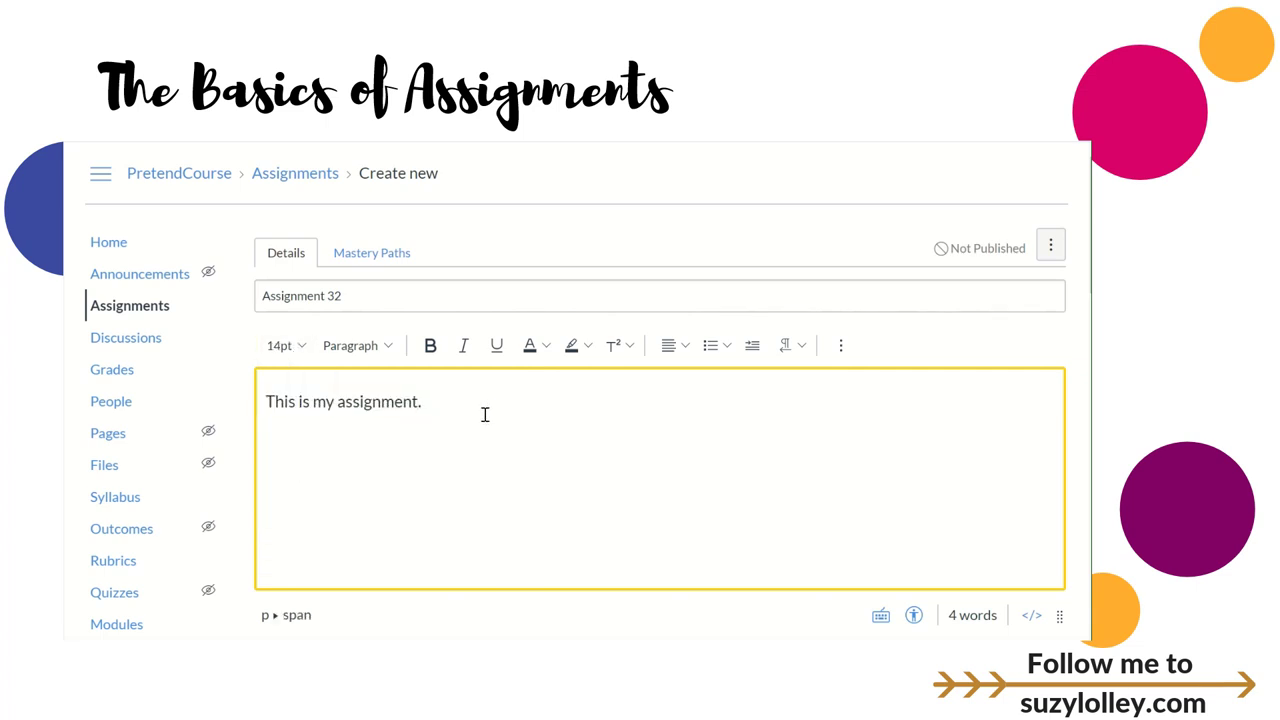
# Look over the paragraph styles, then add "These are my directions." after the first sentence of the description.
pyautogui.click(387, 346)
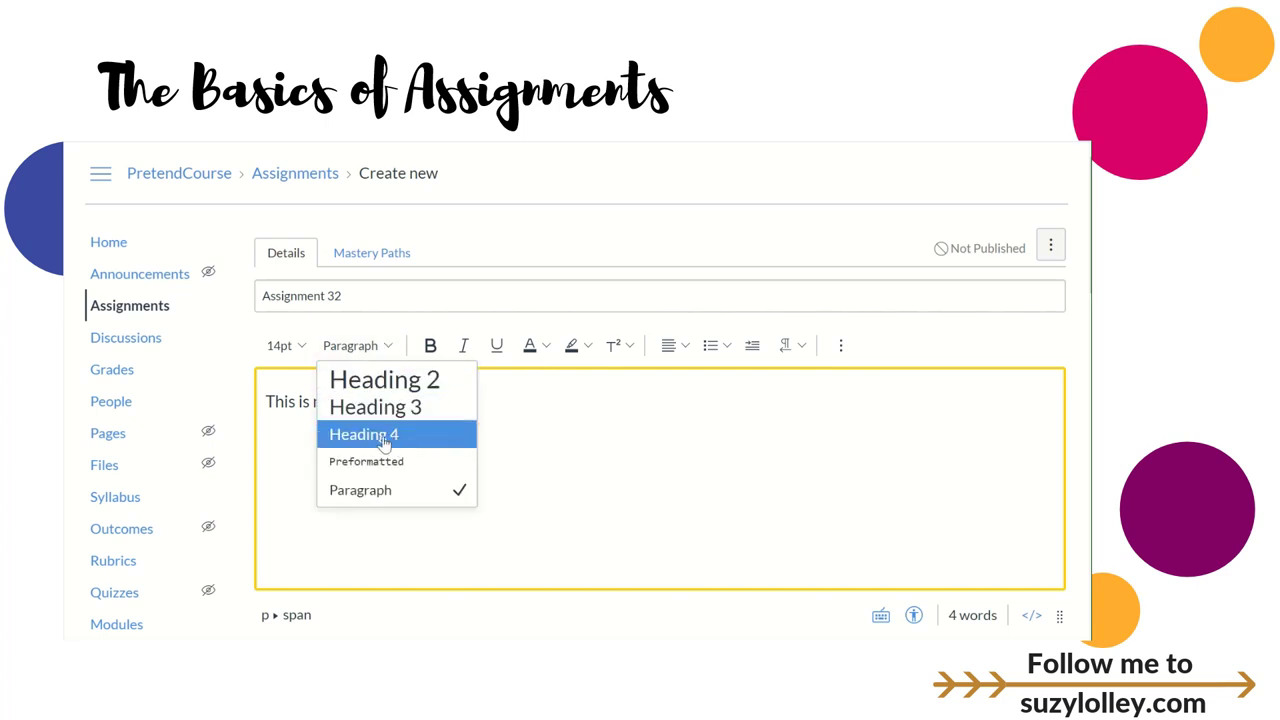
pyautogui.click(520, 429)
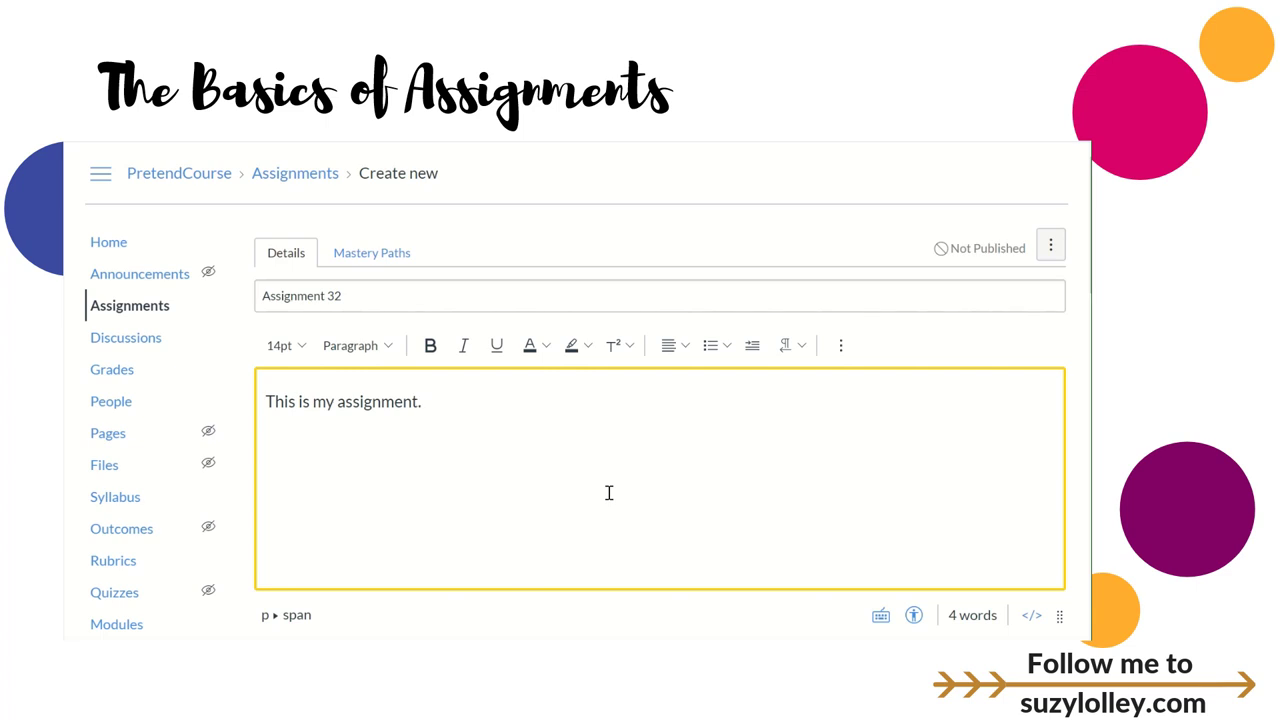
pyautogui.write('These are my directions.')
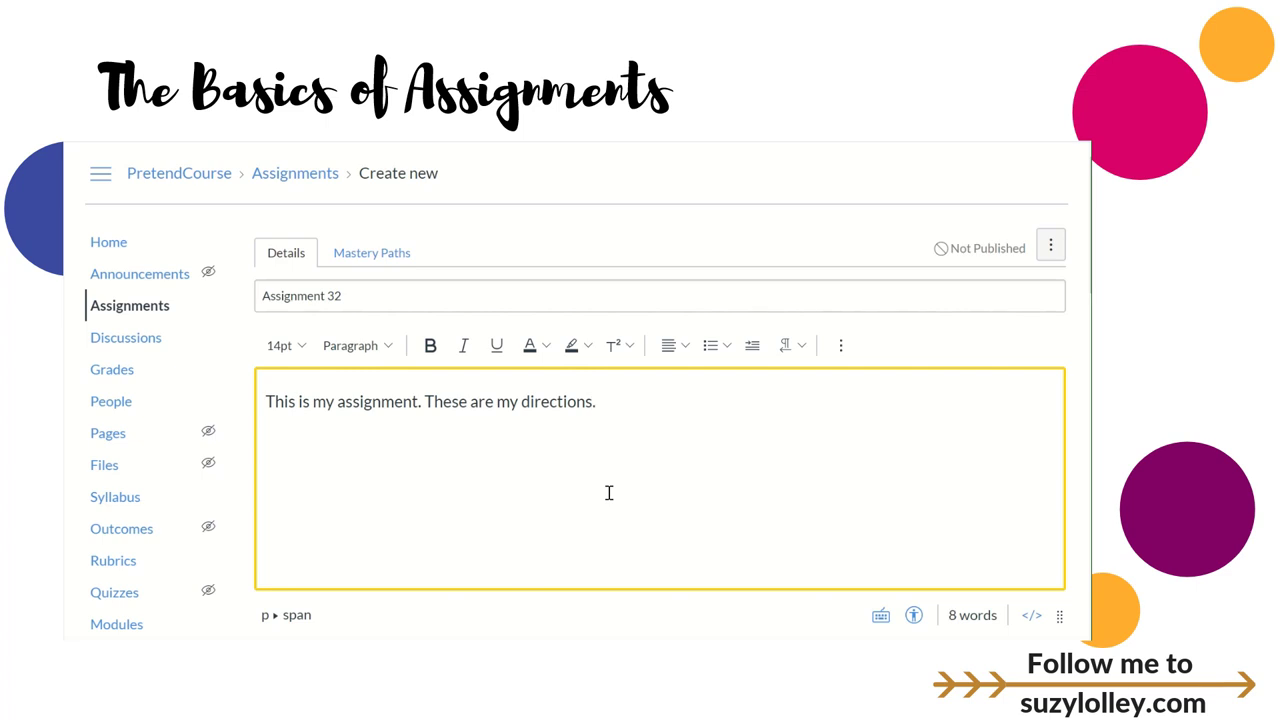
# Insert a course link to the Week 1 Assignments module below the directions.
pyautogui.click(840, 345)
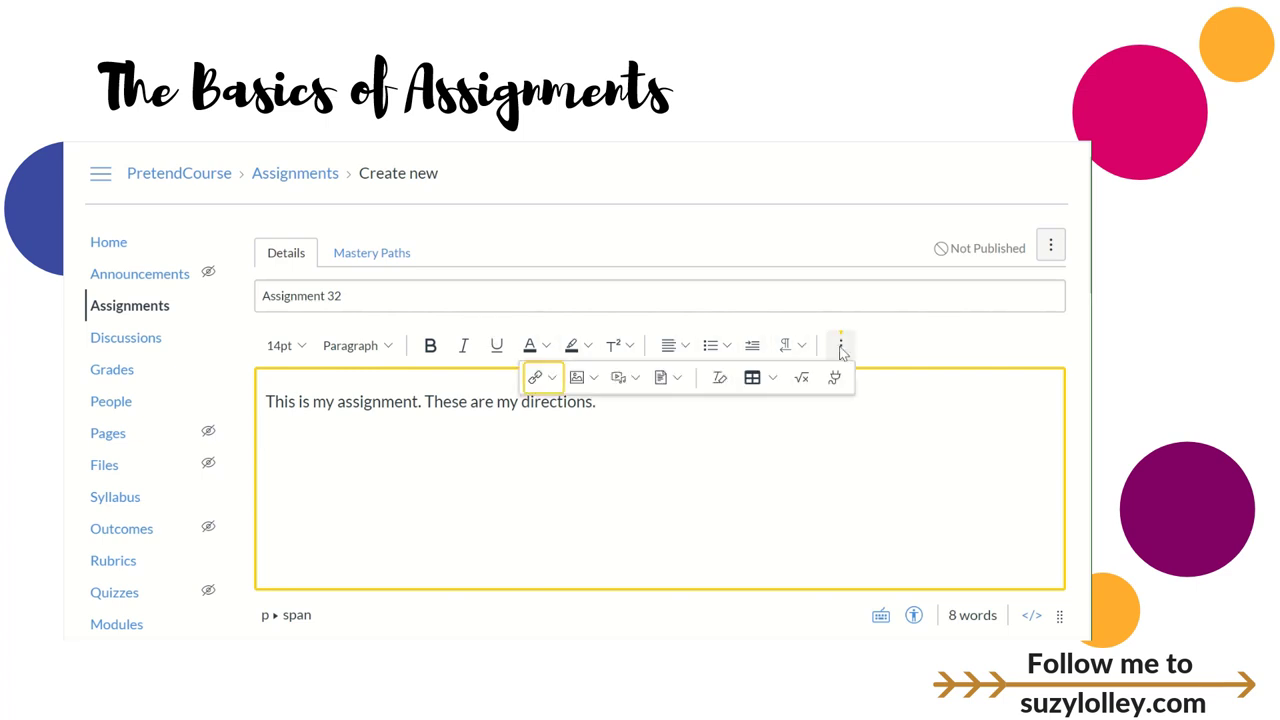
pyautogui.click(554, 380)
pyautogui.click(553, 438)
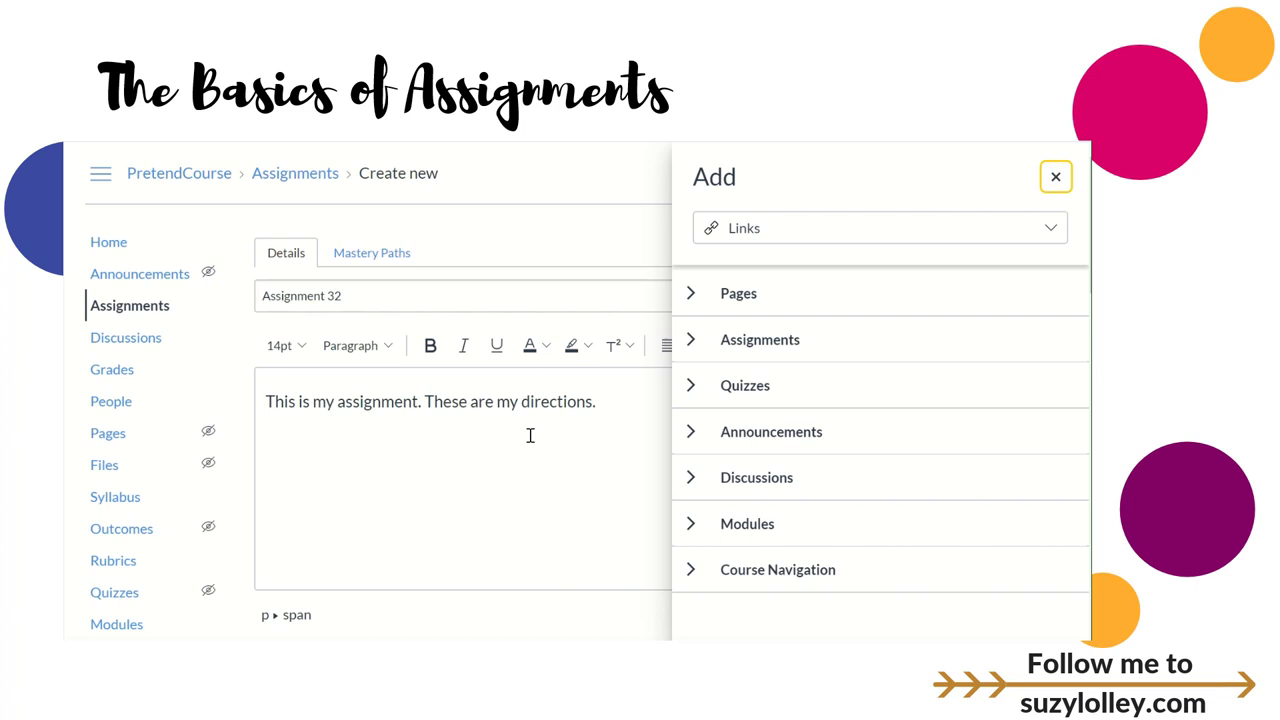
pyautogui.click(693, 525)
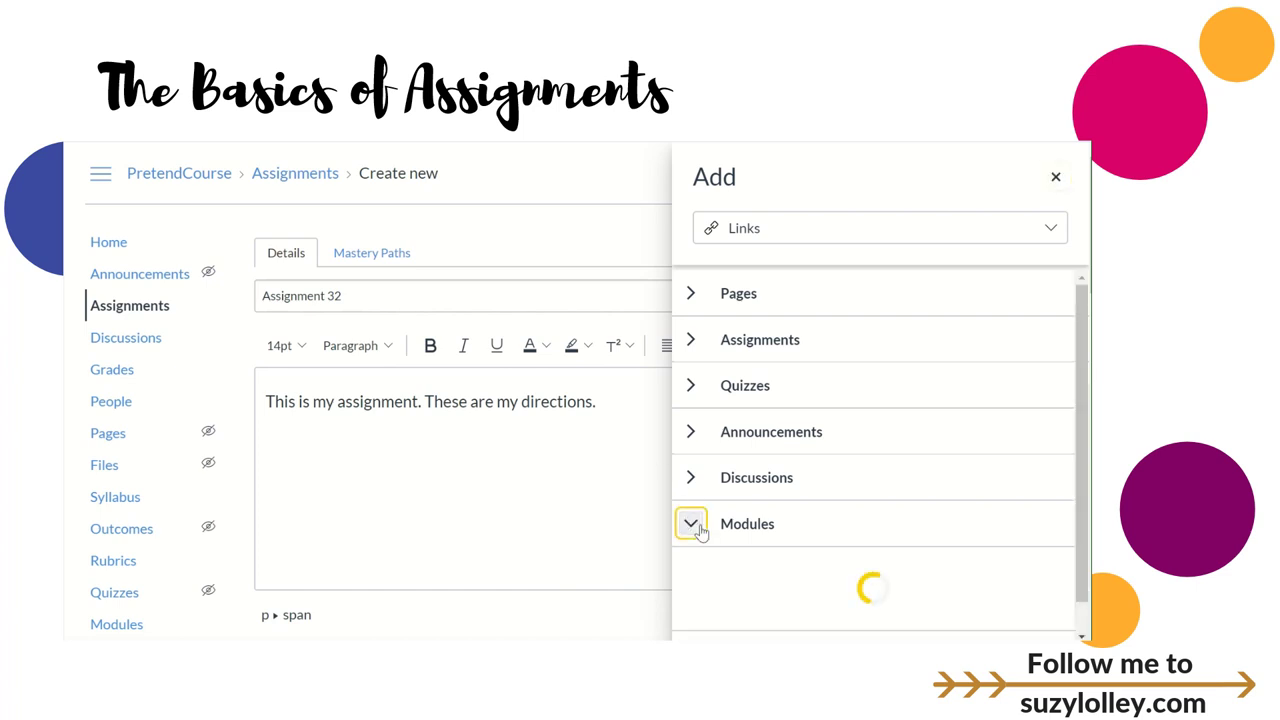
pyautogui.scroll(-1, 850, 530)
pyautogui.click(788, 563)
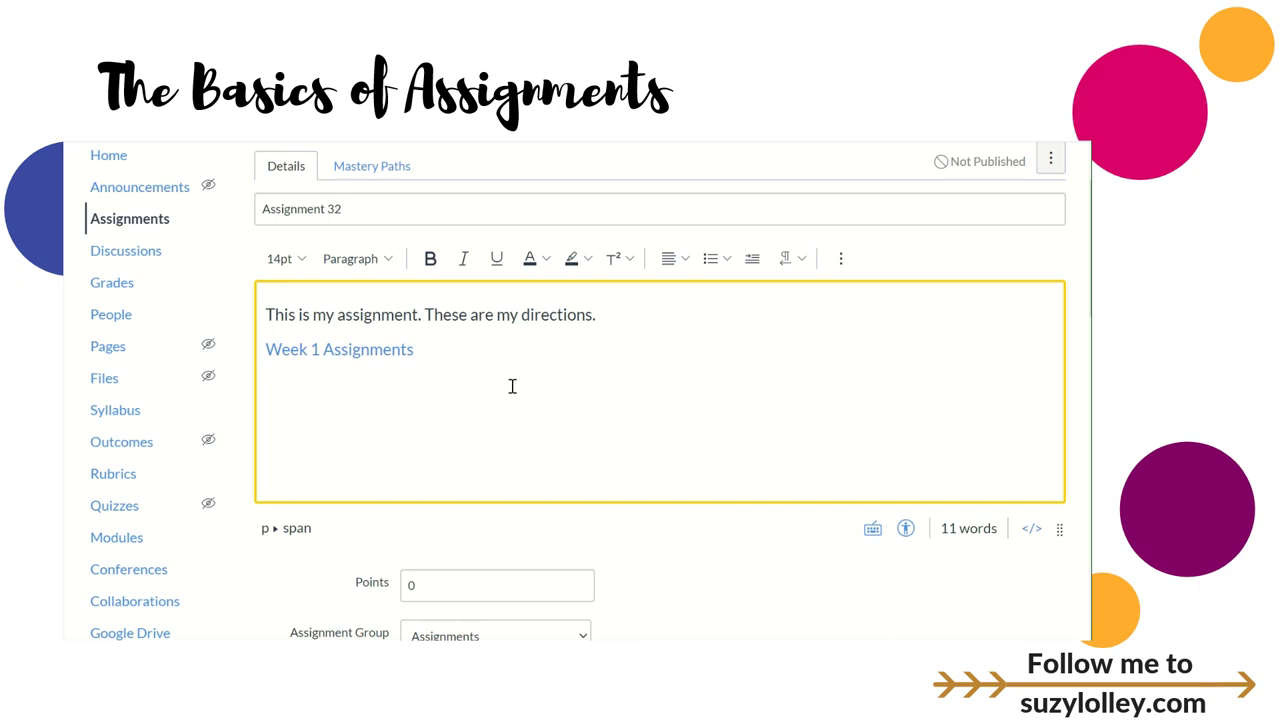
# Turn the directions line and the Week 1 Assignments link into a bulleted list.
pyautogui.scroll(1, 512, 386)
pyautogui.moveTo(335, 401); pyautogui.dragTo(341, 436)
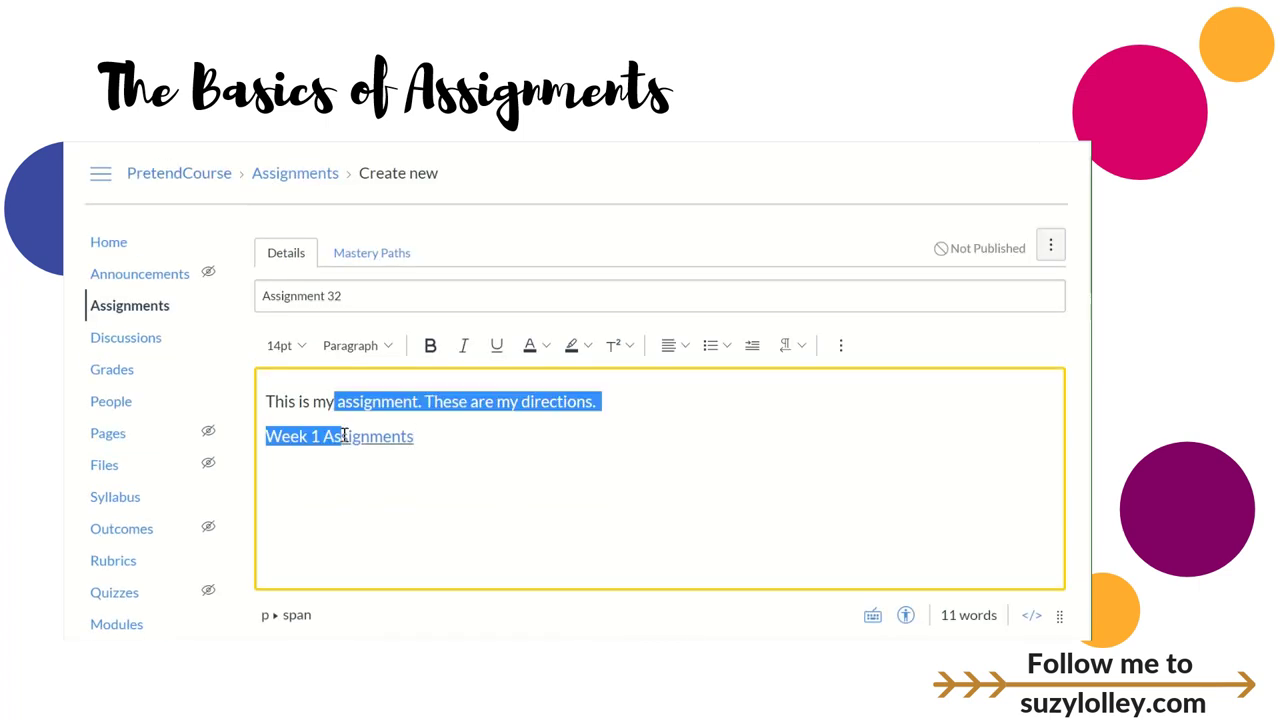
pyautogui.click(711, 348)
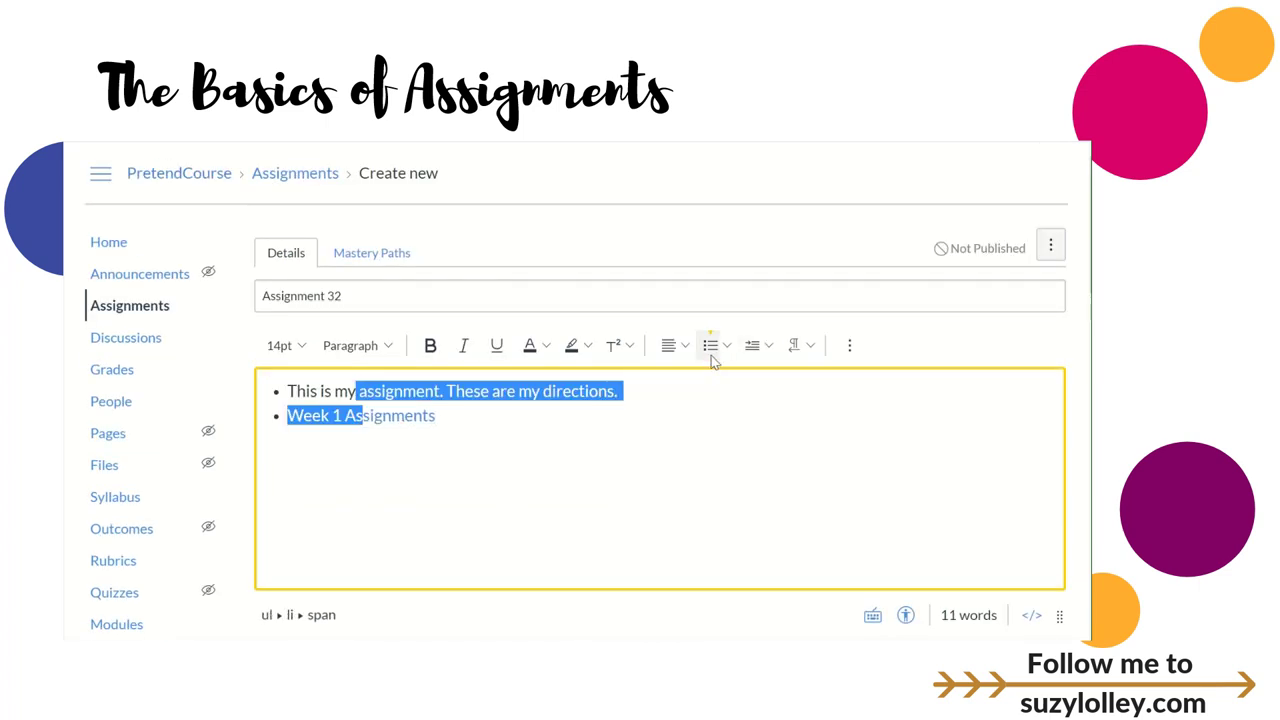
pyautogui.click(480, 417)
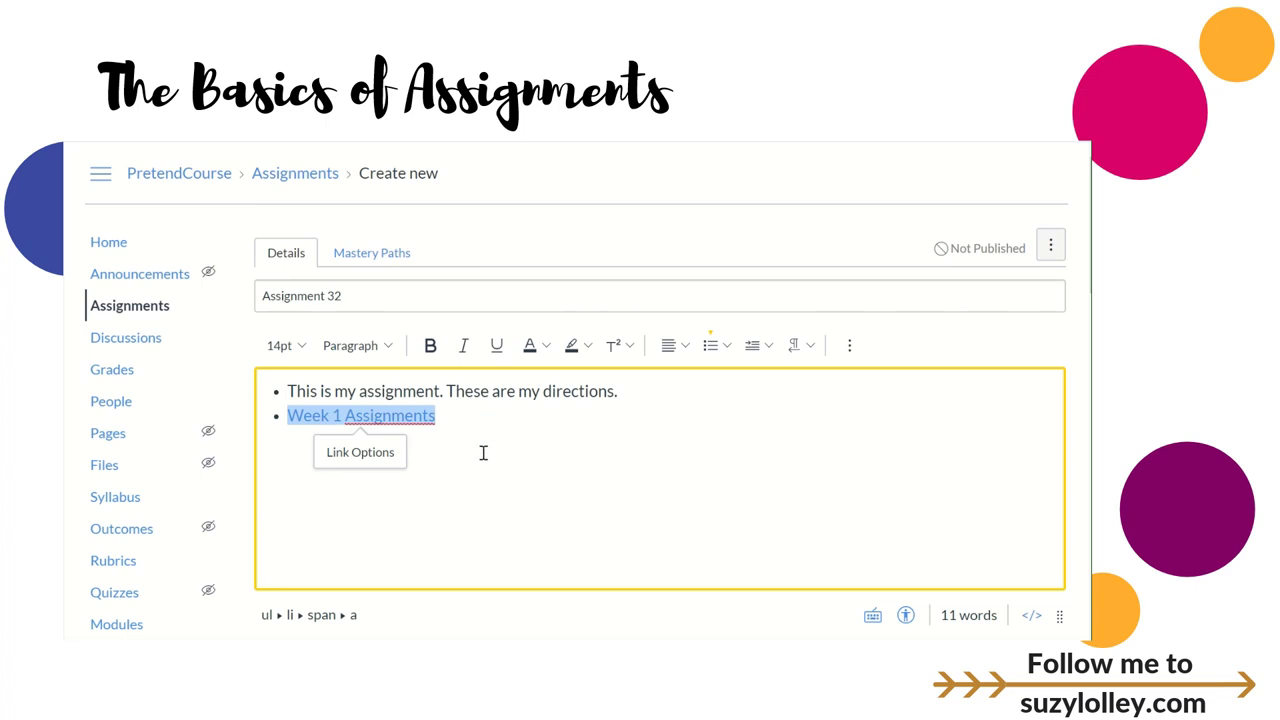
# Set the assignment's points to 100.
pyautogui.scroll(-3, 486, 455)
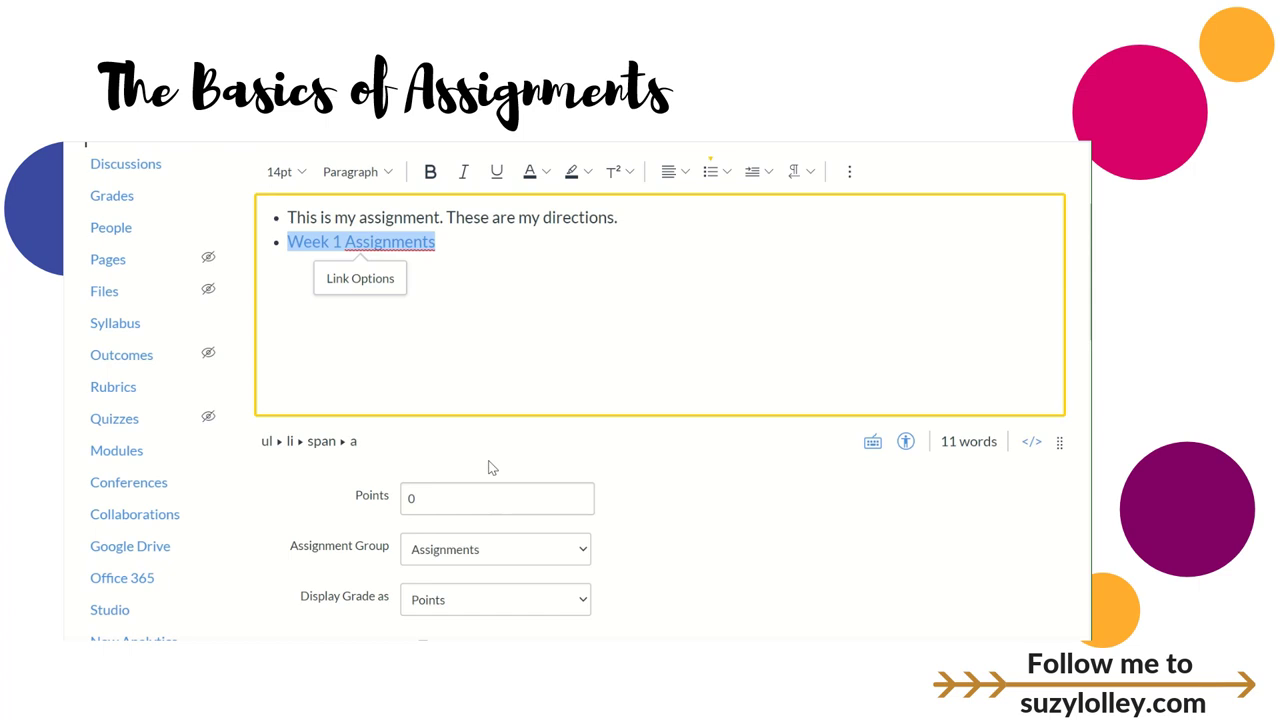
pyautogui.scroll(2, 390, 358)
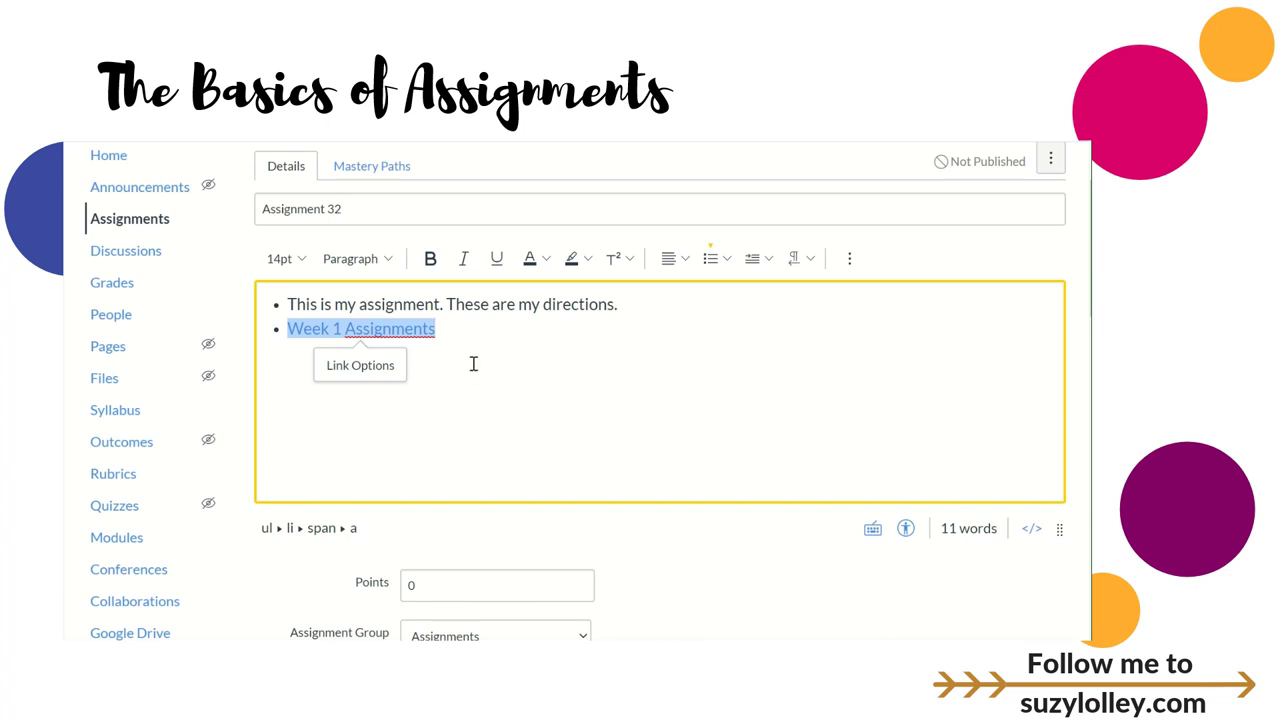
pyautogui.scroll(-1, 499, 373)
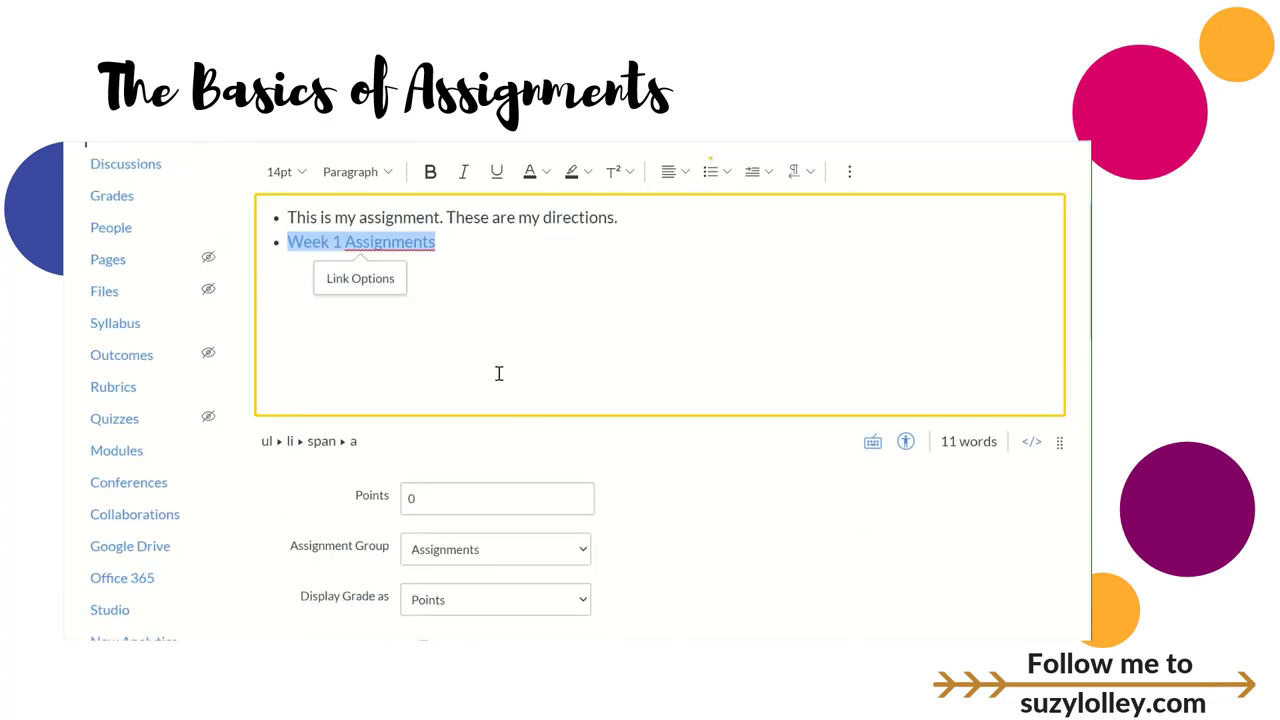
pyautogui.scroll(-2, 499, 373)
pyautogui.moveTo(414, 322); pyautogui.dragTo(398, 323)
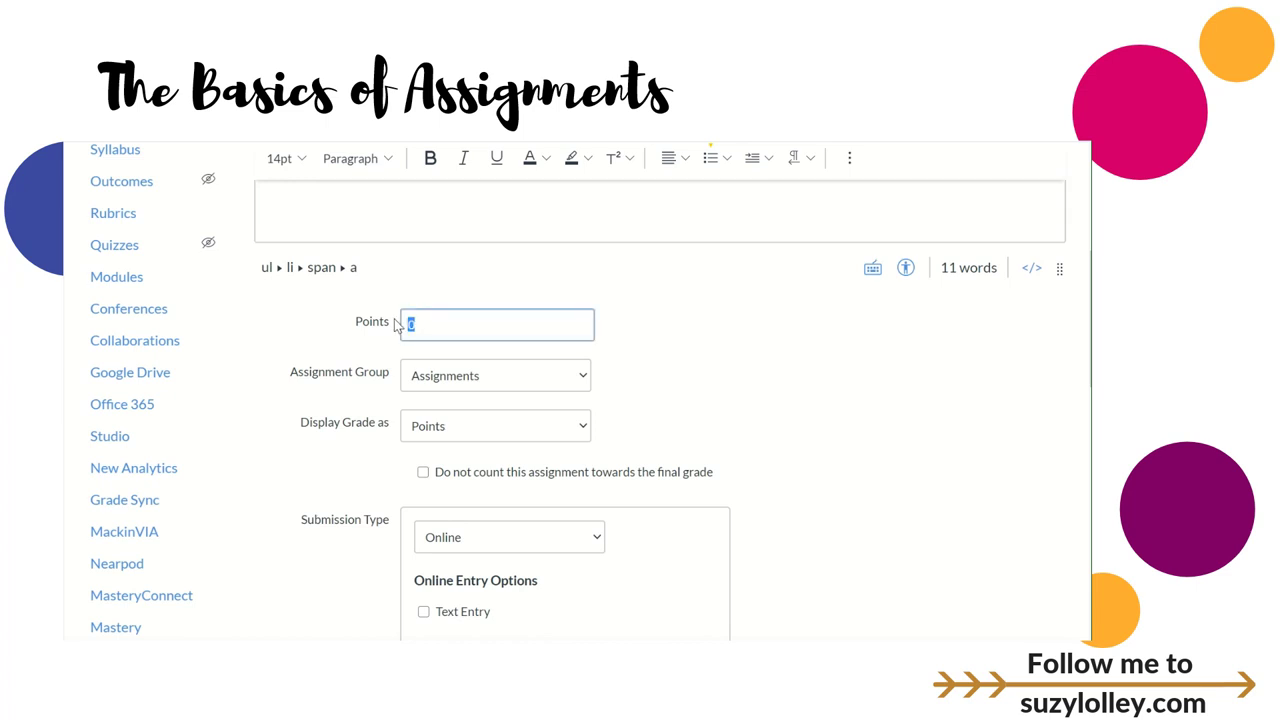
pyautogui.write('100')
# Examine the available assignment groups and the grade display options for the assignment.
pyautogui.click(482, 386)
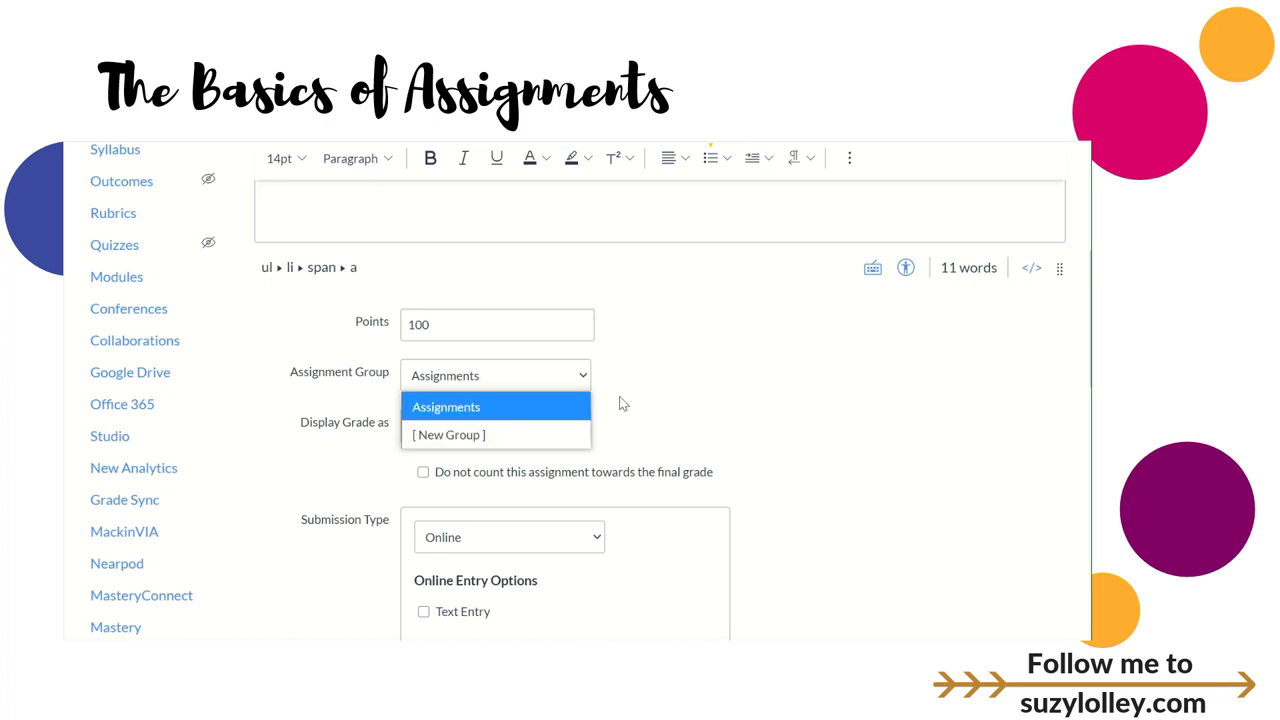
pyautogui.scroll(3, 640, 405)
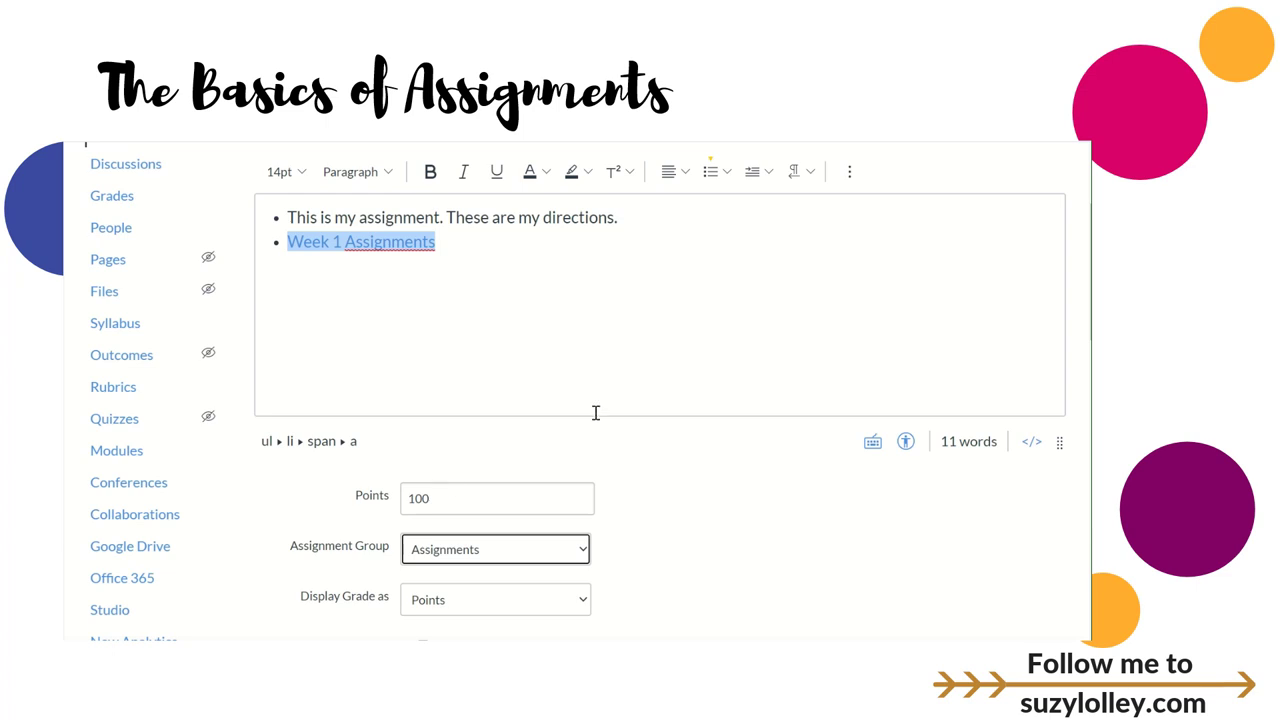
pyautogui.scroll(-2, 588, 531)
pyautogui.scroll(-1, 588, 531)
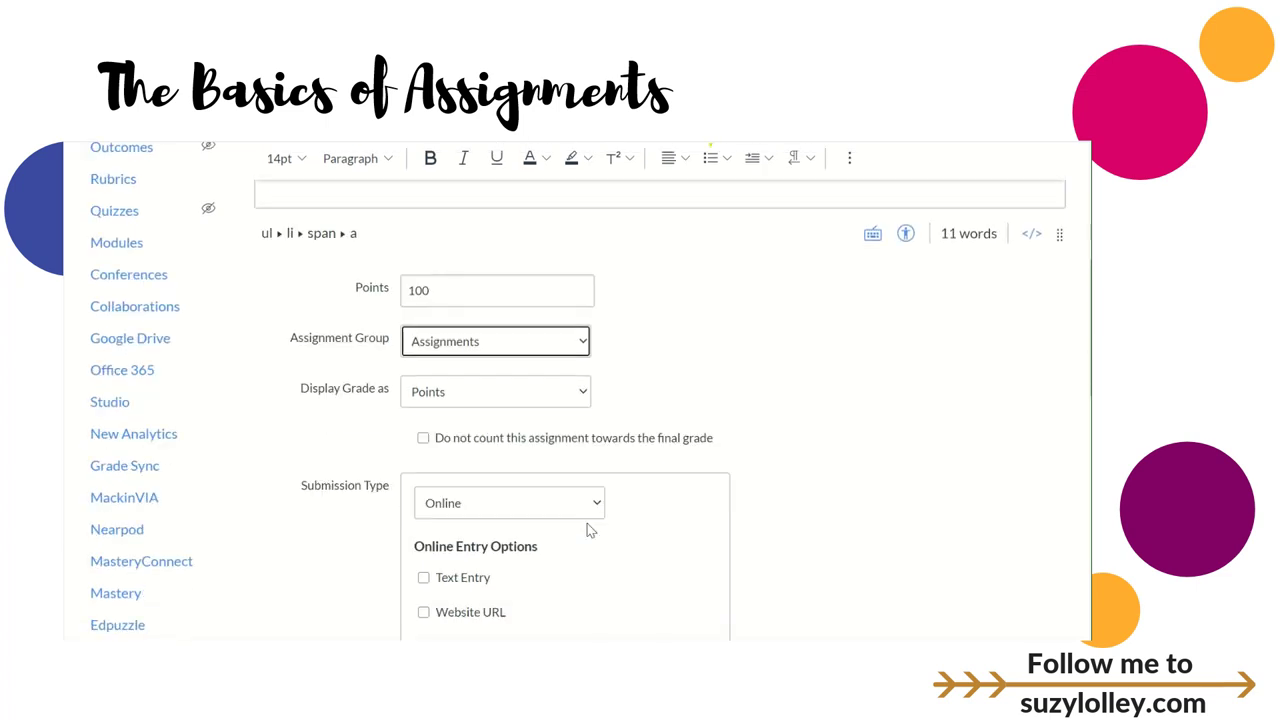
pyautogui.click(467, 342)
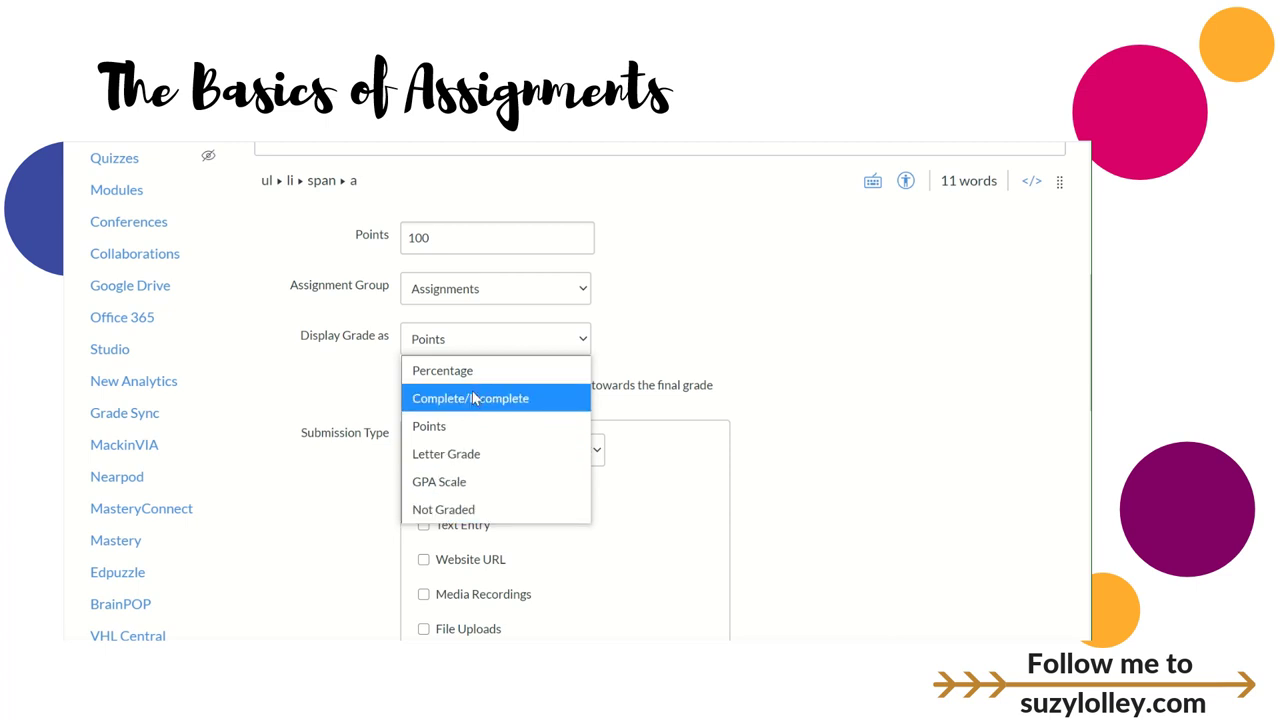
pyautogui.click(882, 306)
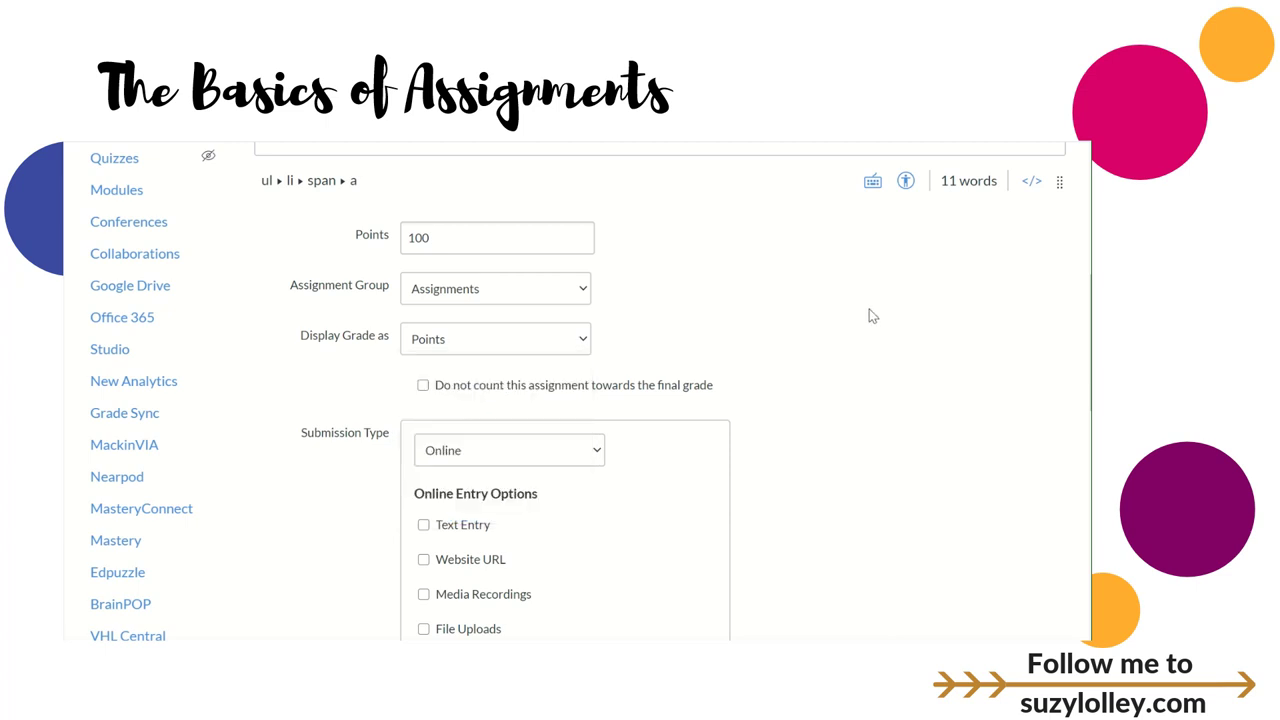
pyautogui.click(424, 392)
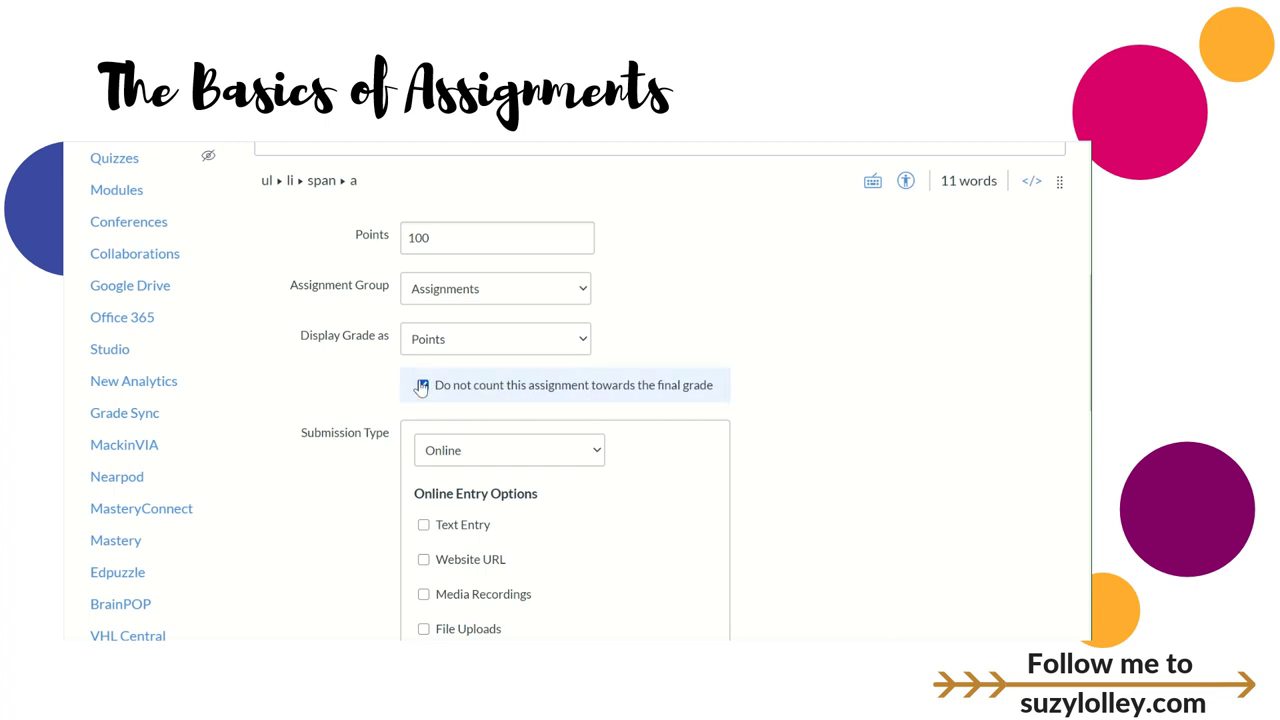
pyautogui.scroll(-3, 689, 383)
pyautogui.click(428, 216)
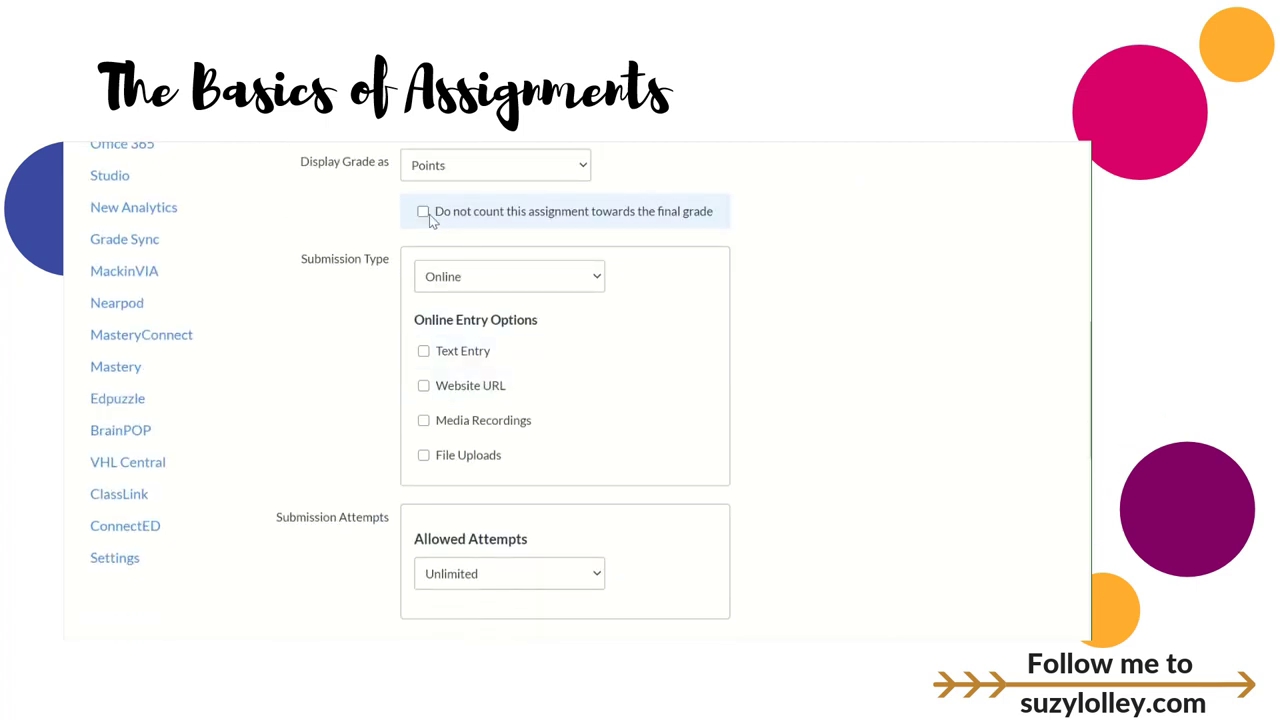
# Try the No Submission submission type and return the assignment to Online.
pyautogui.click(446, 287)
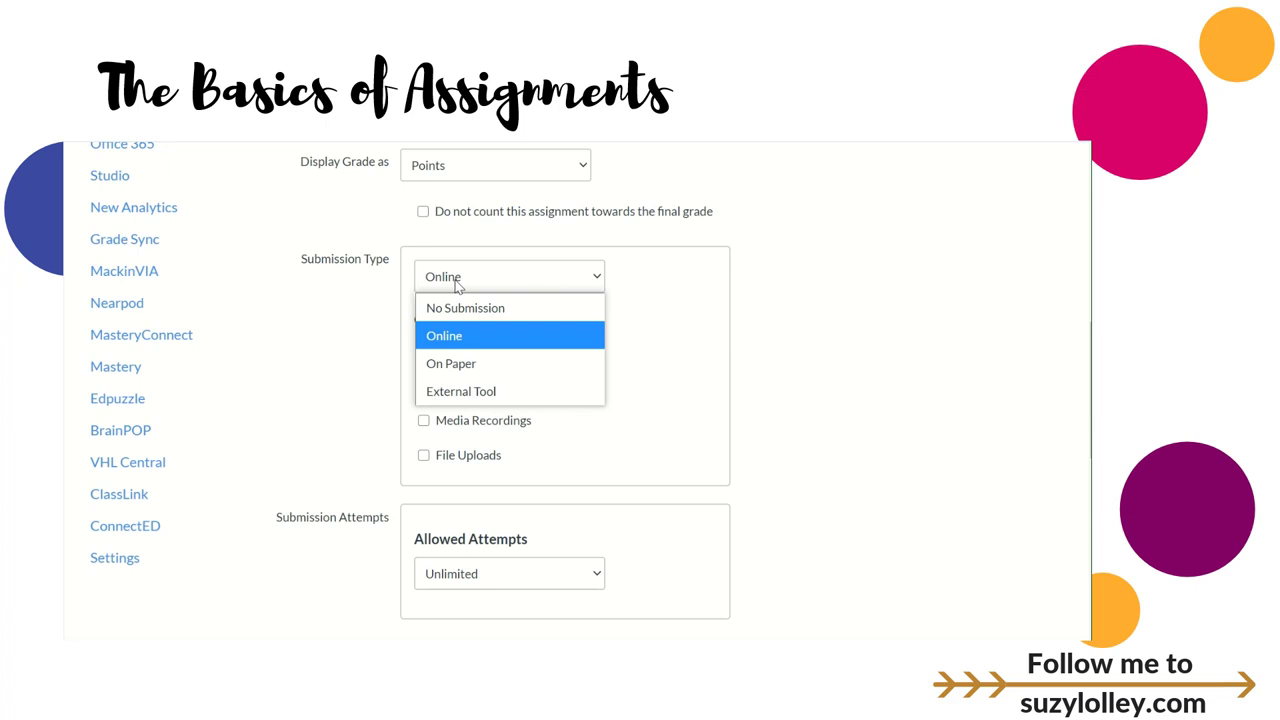
pyautogui.click(495, 310)
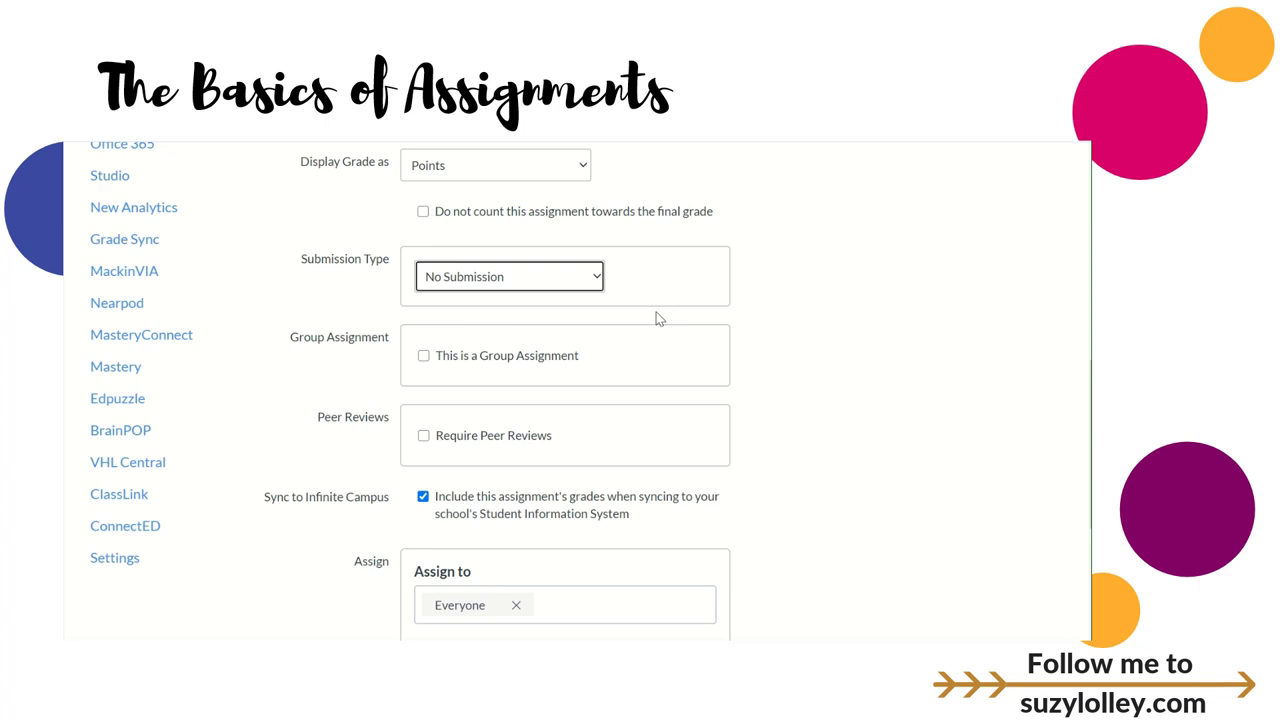
pyautogui.click(586, 275)
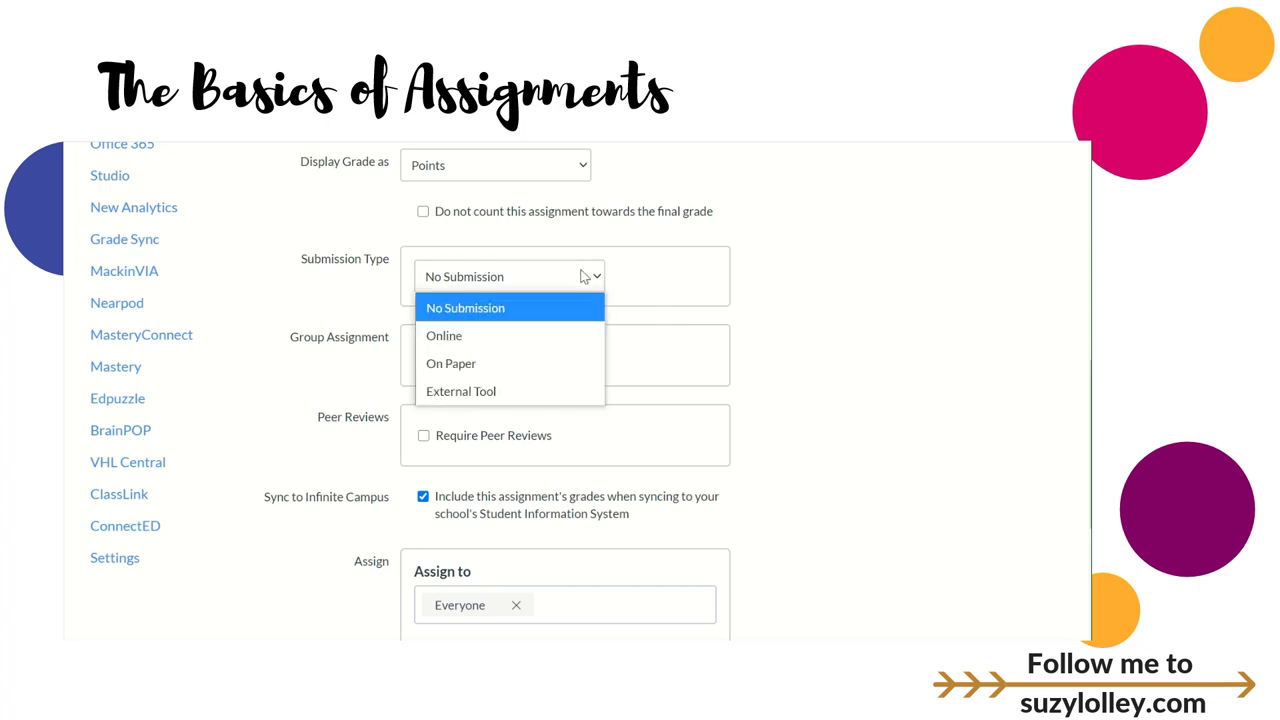
pyautogui.click(481, 345)
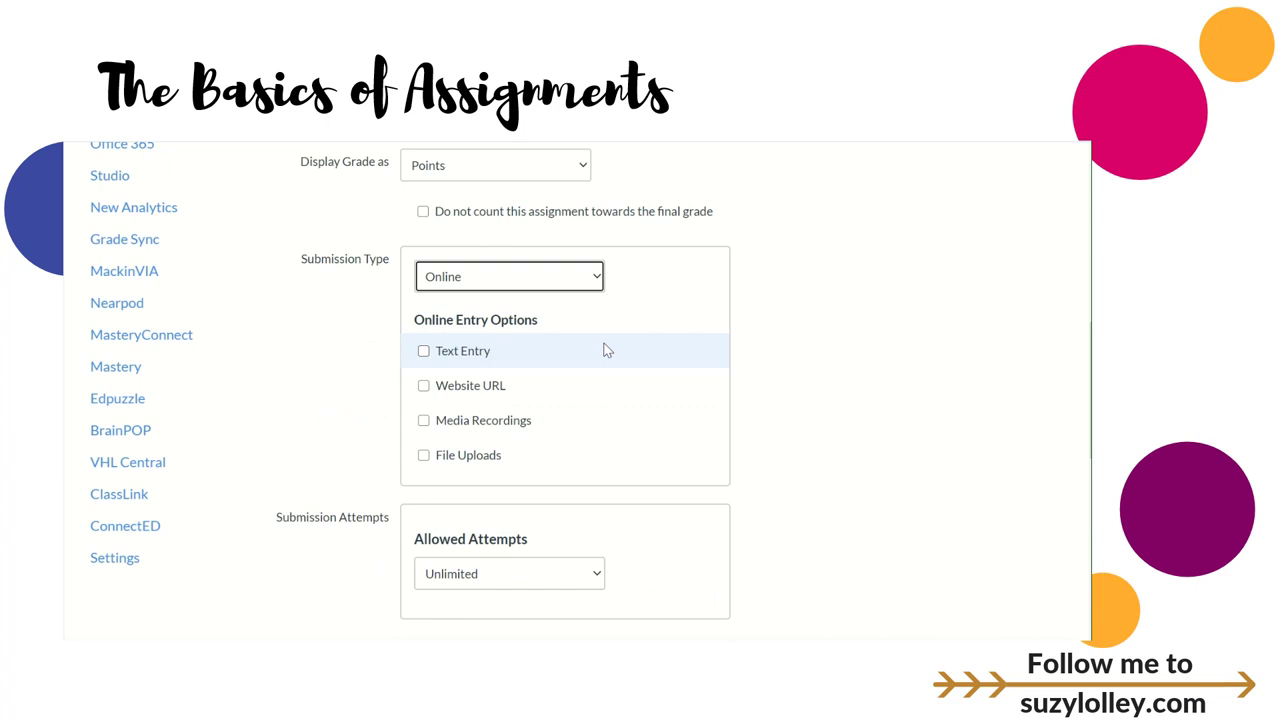
# Enable Text Entry, Website URL, Media Recordings and File Uploads as online entry options, leaving upload file types unrestricted.
pyautogui.click(424, 352)
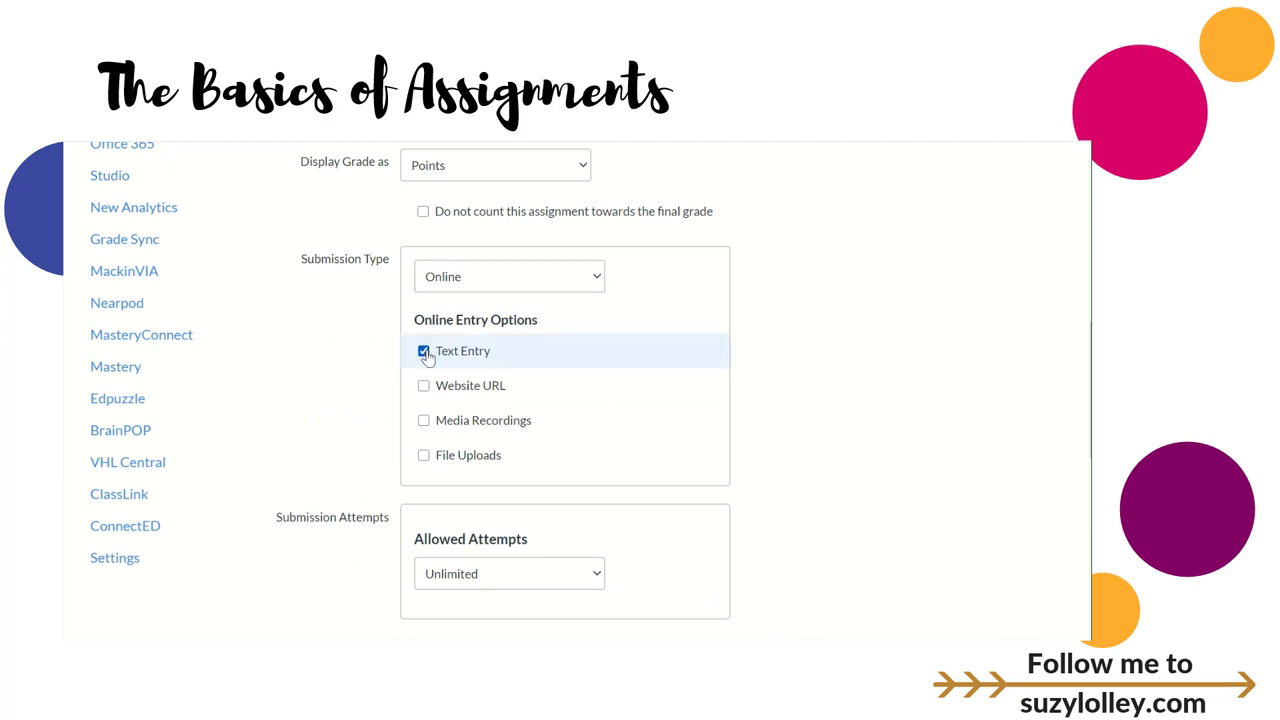
pyautogui.click(424, 352)
pyautogui.click(424, 352)
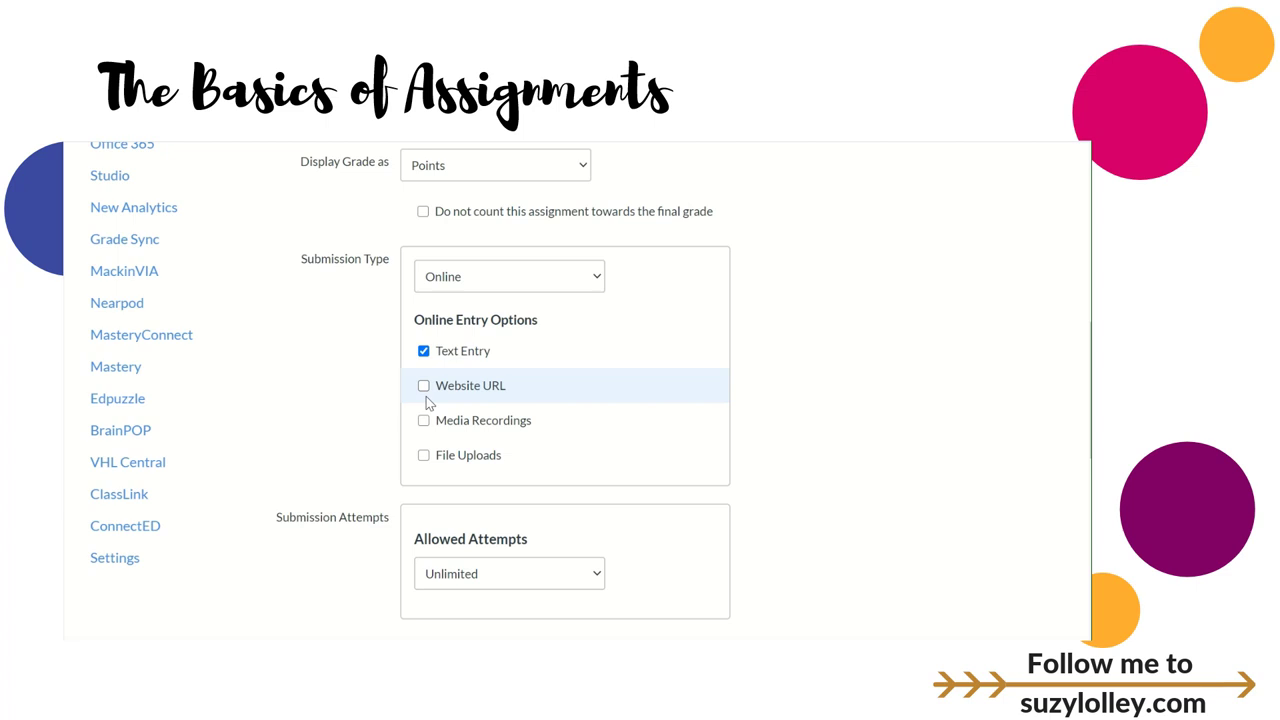
pyautogui.click(424, 386)
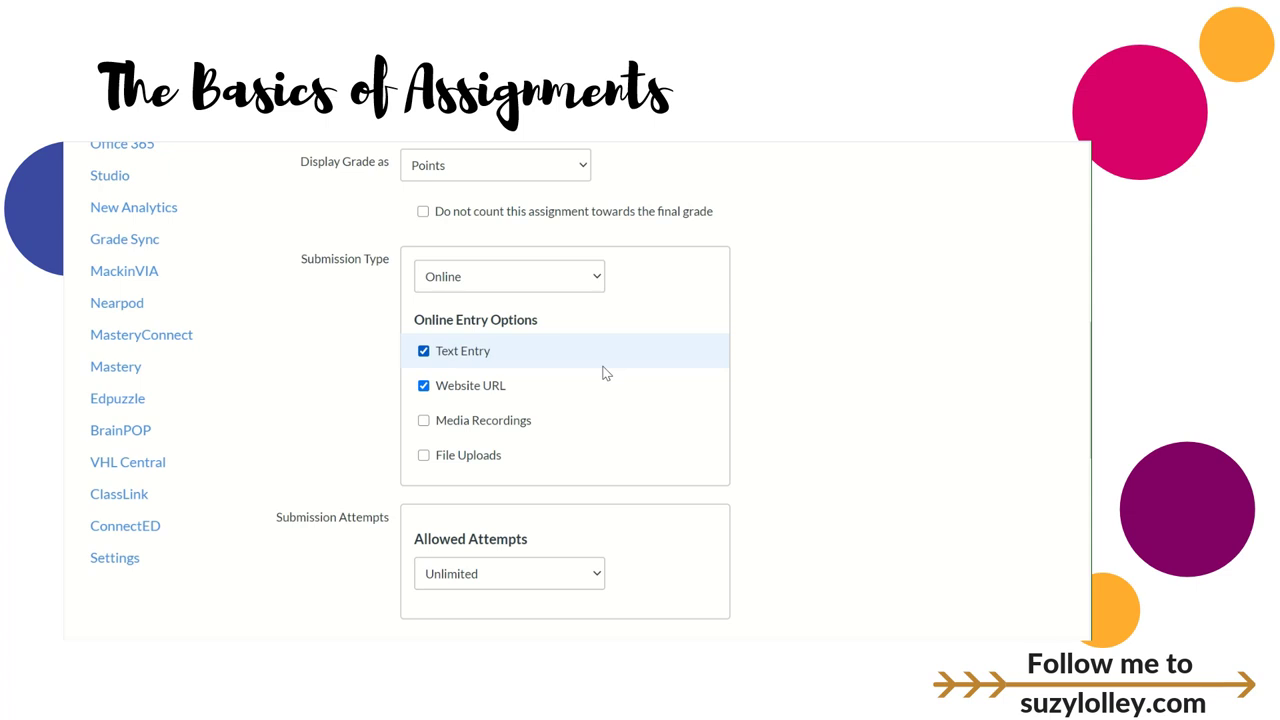
pyautogui.click(424, 424)
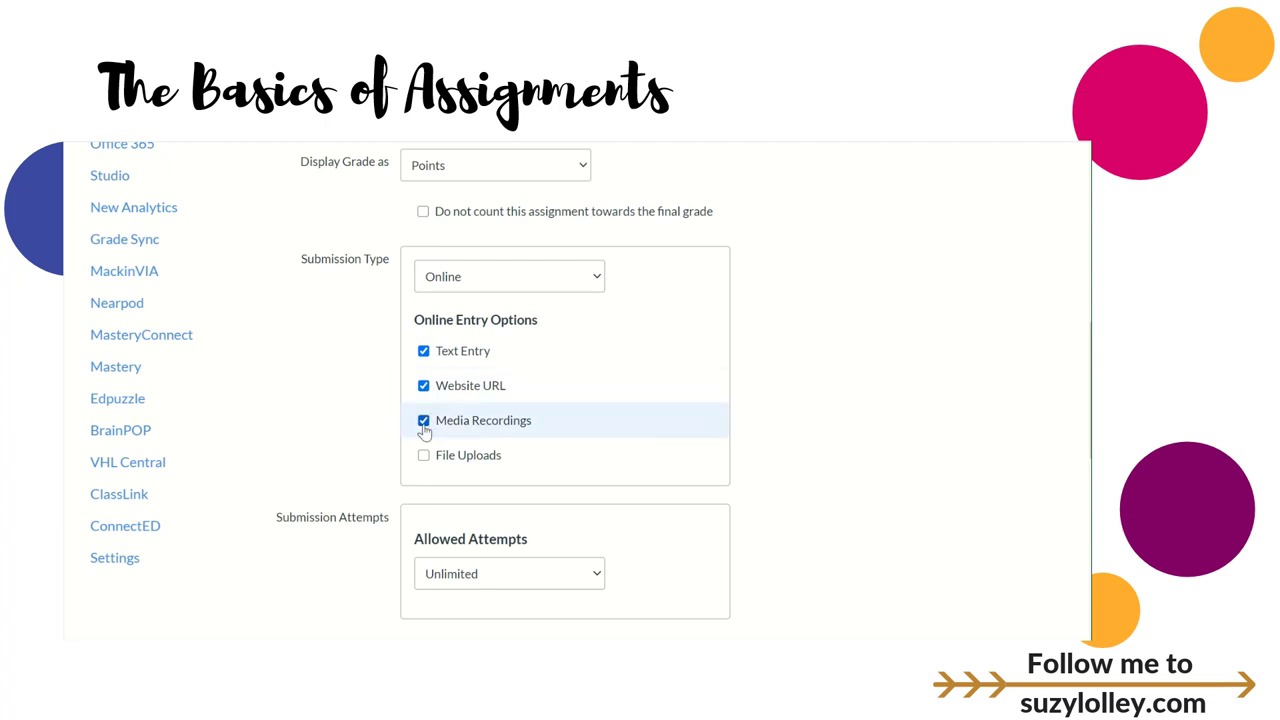
pyautogui.click(425, 458)
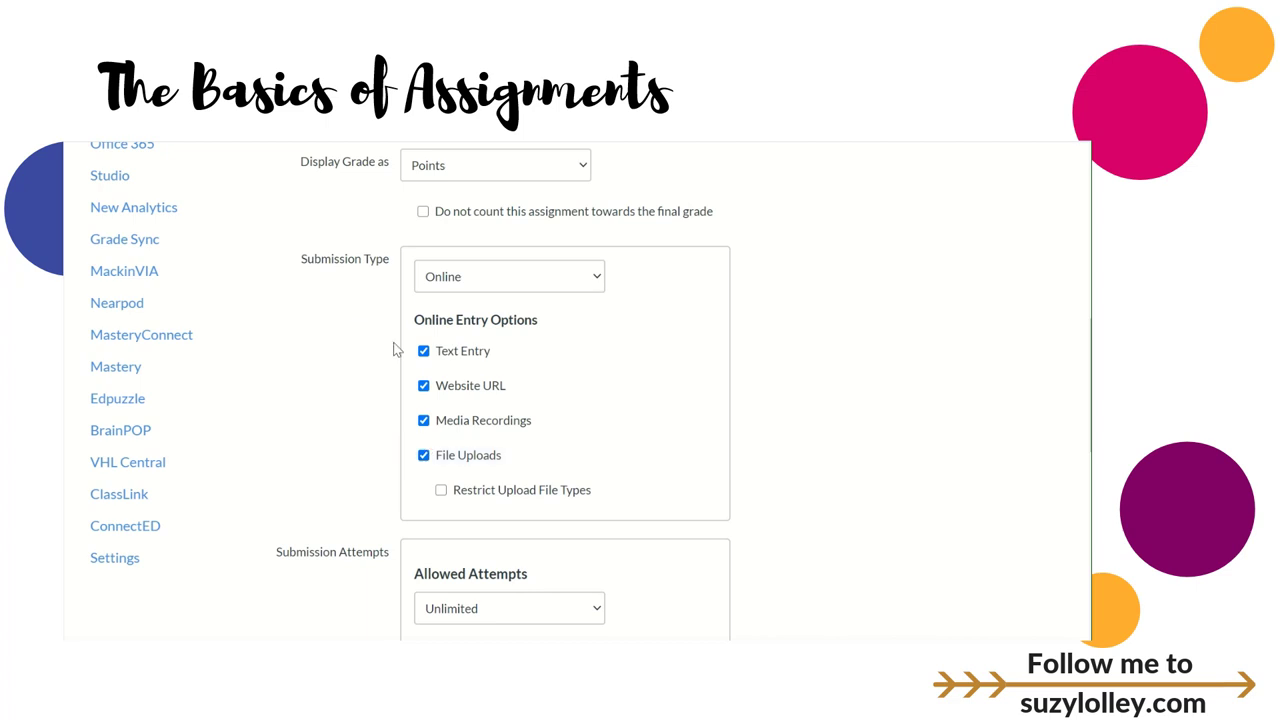
pyautogui.click(443, 492)
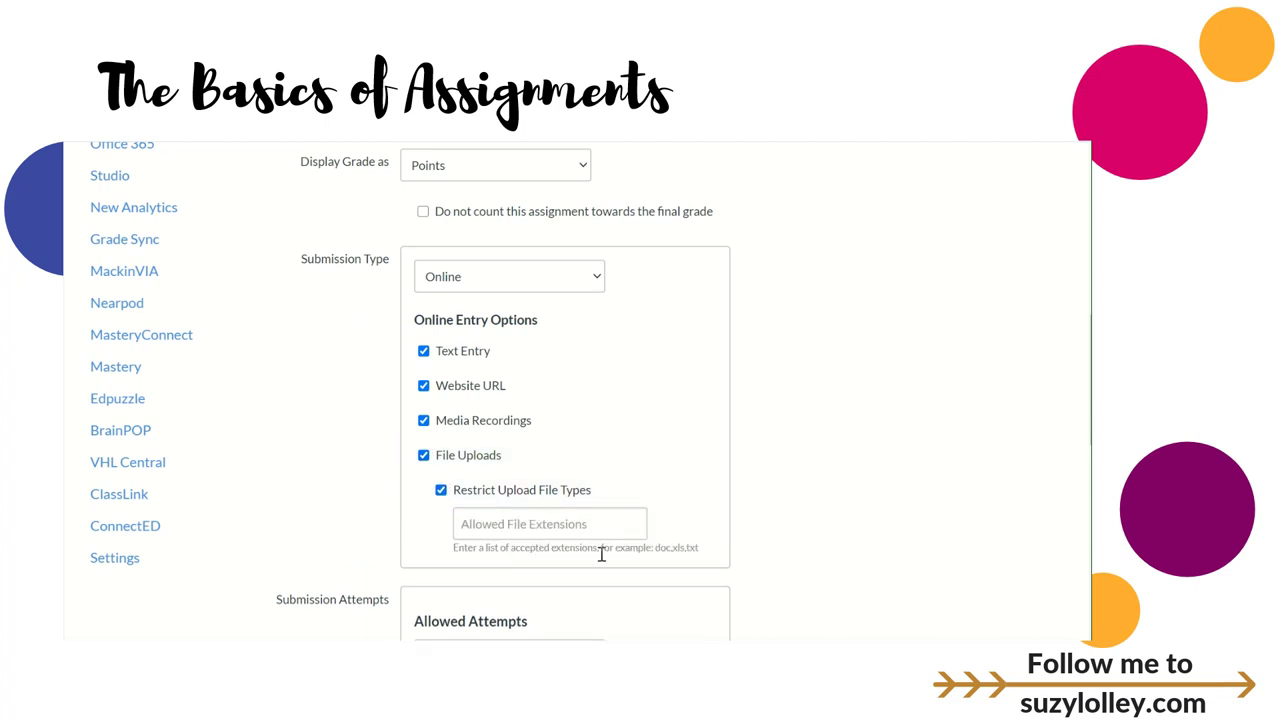
pyautogui.click(439, 490)
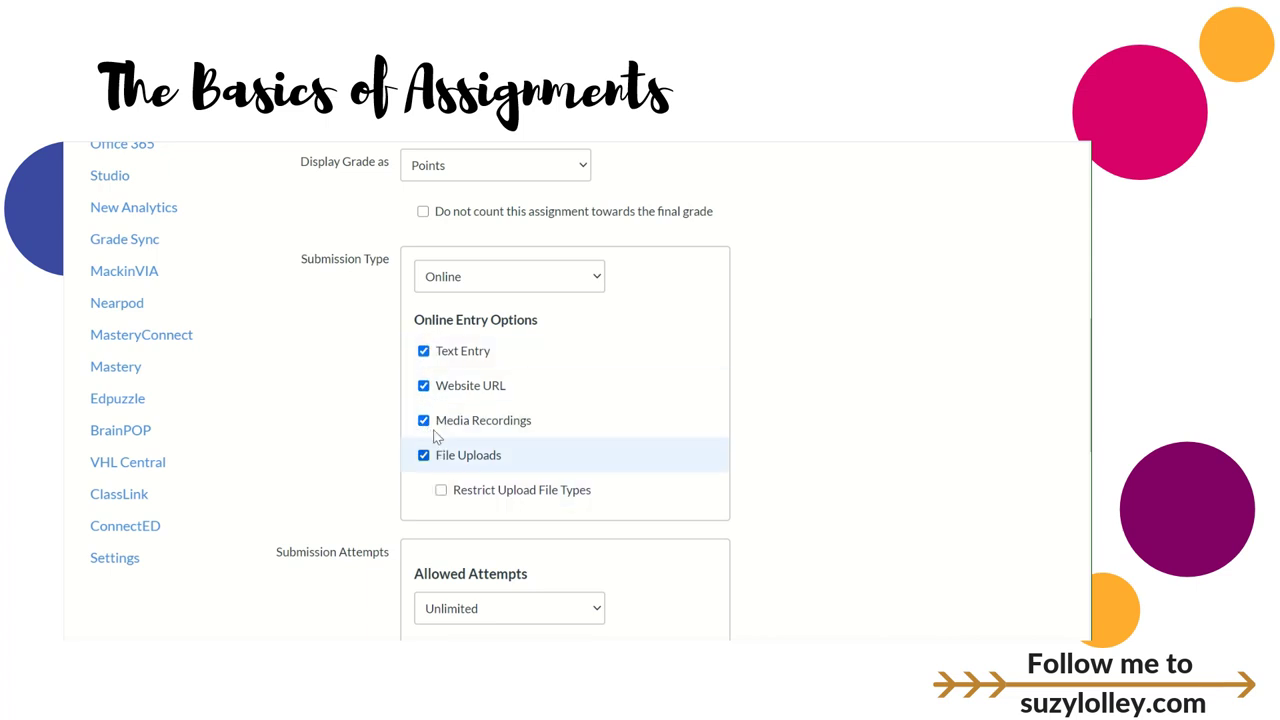
# Reduce the online entry options to Text Entry and Website URL only.
pyautogui.click(423, 351)
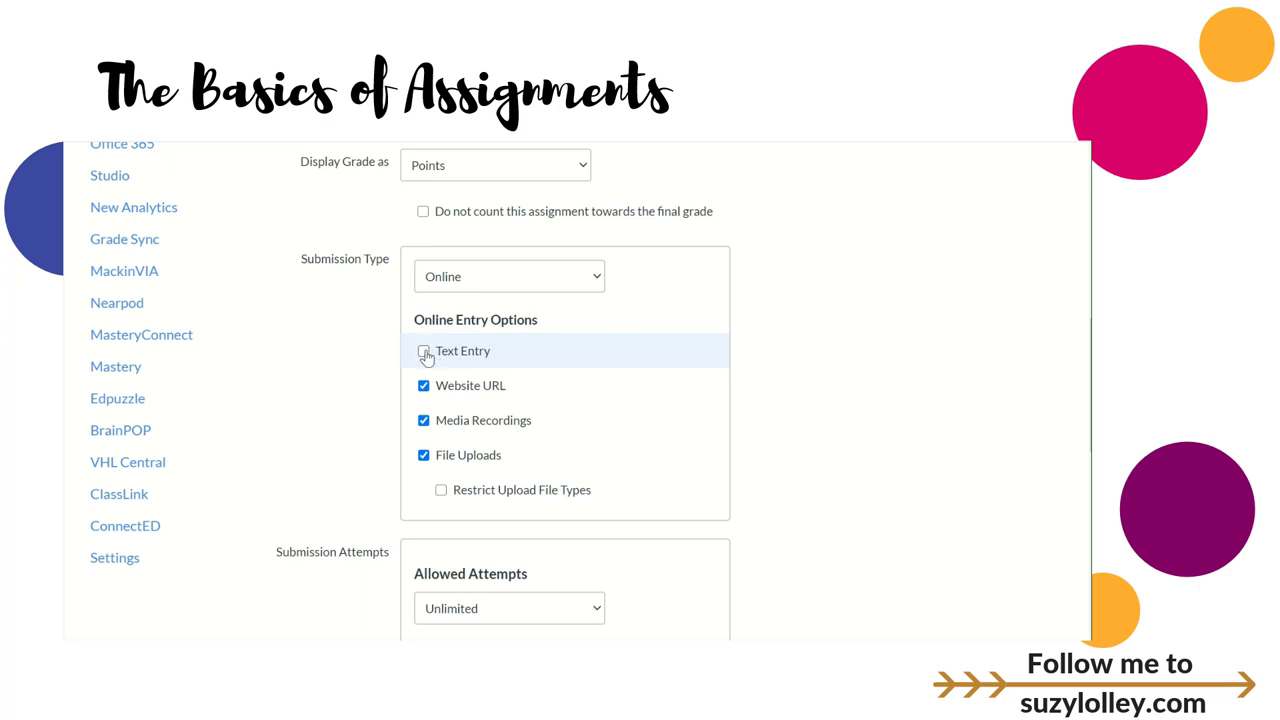
pyautogui.click(423, 421)
pyautogui.click(423, 455)
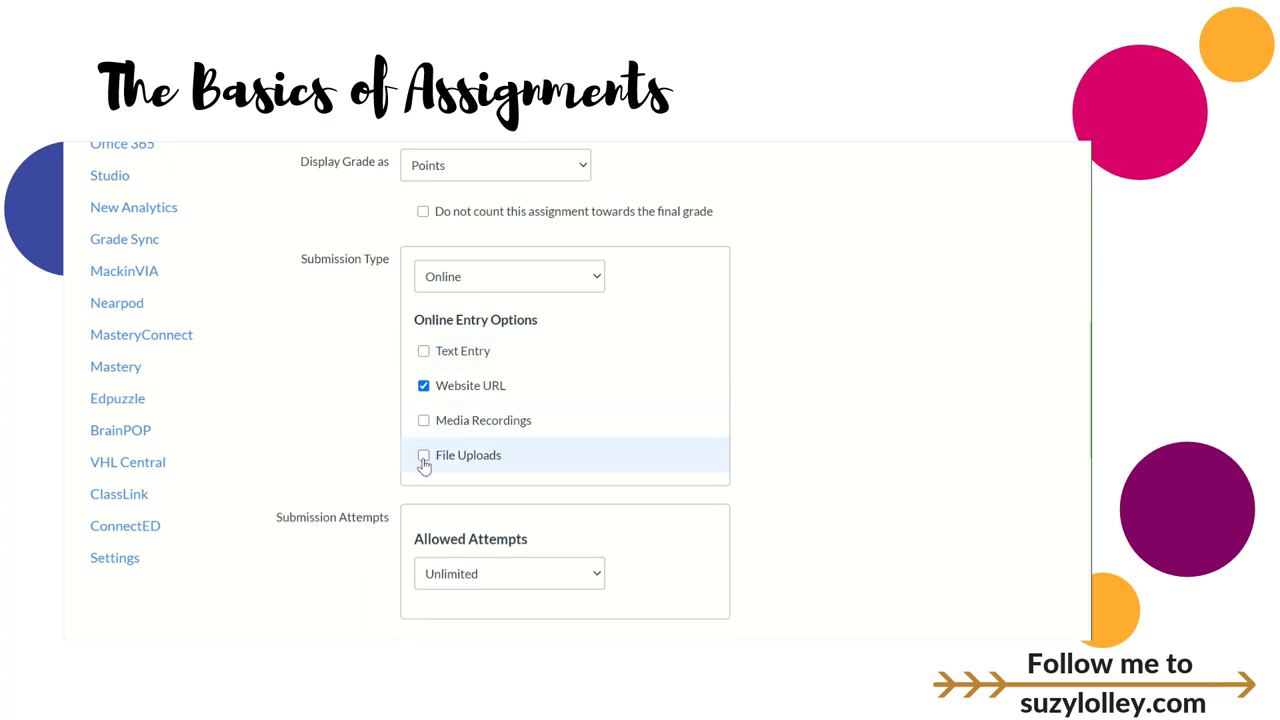
pyautogui.click(424, 352)
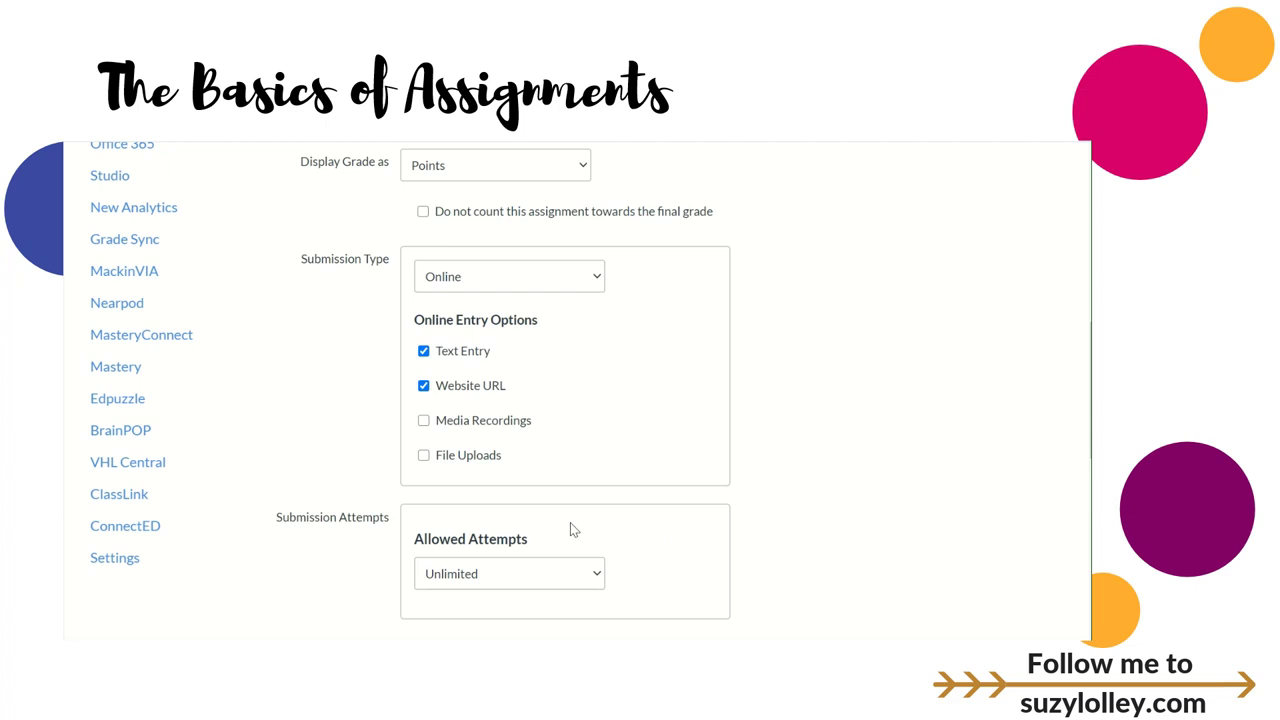
# Try limiting the allowed submission attempts and set them back to Unlimited.
pyautogui.scroll(-1, 570, 525)
pyautogui.click(533, 500)
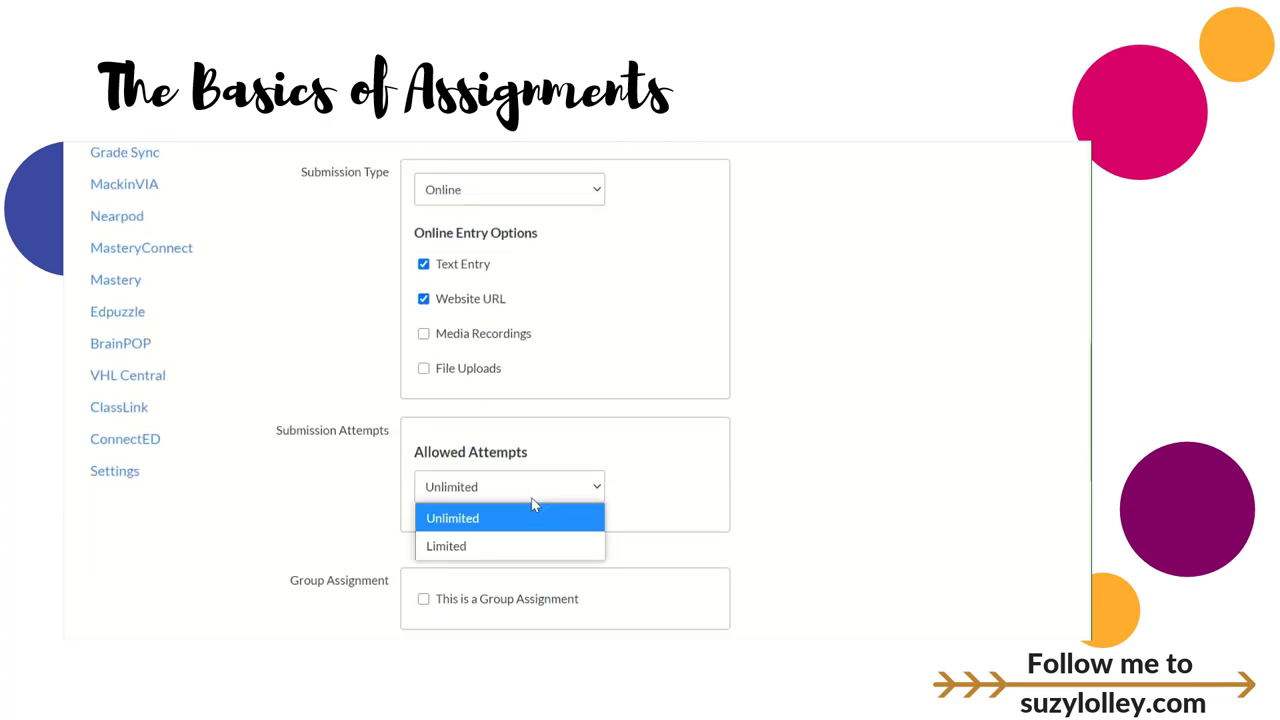
pyautogui.click(480, 548)
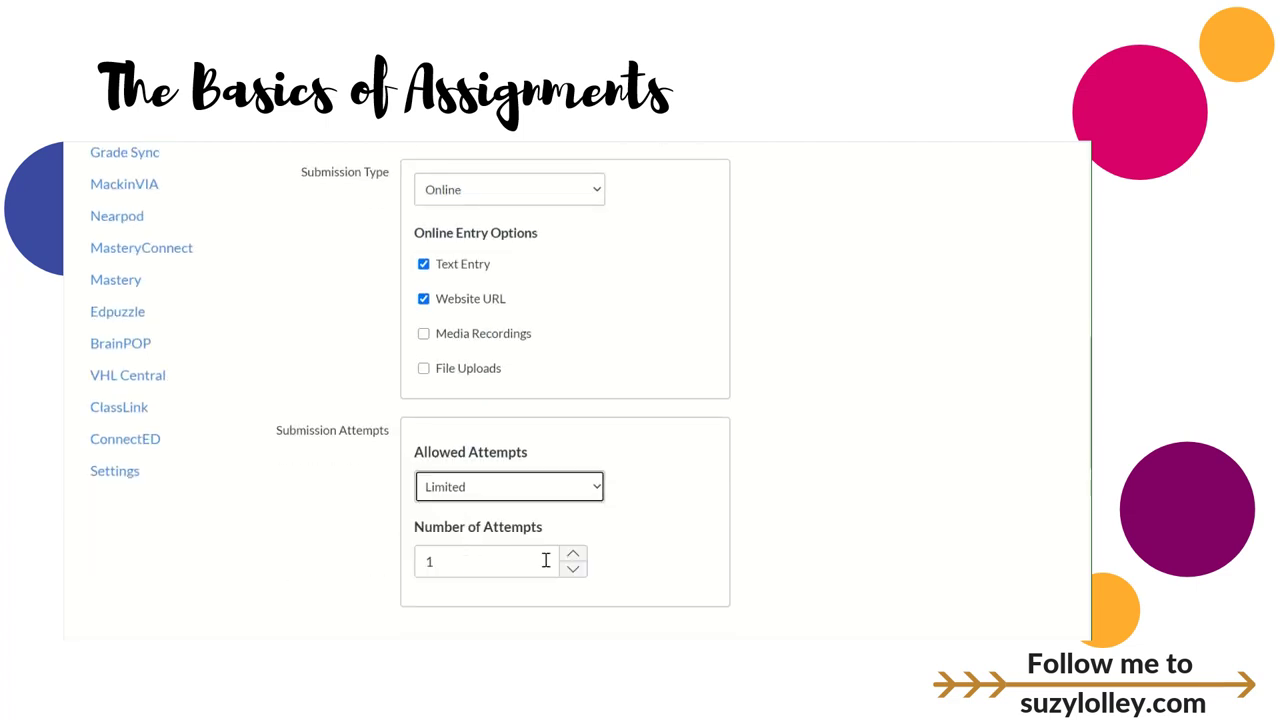
pyautogui.click(580, 499)
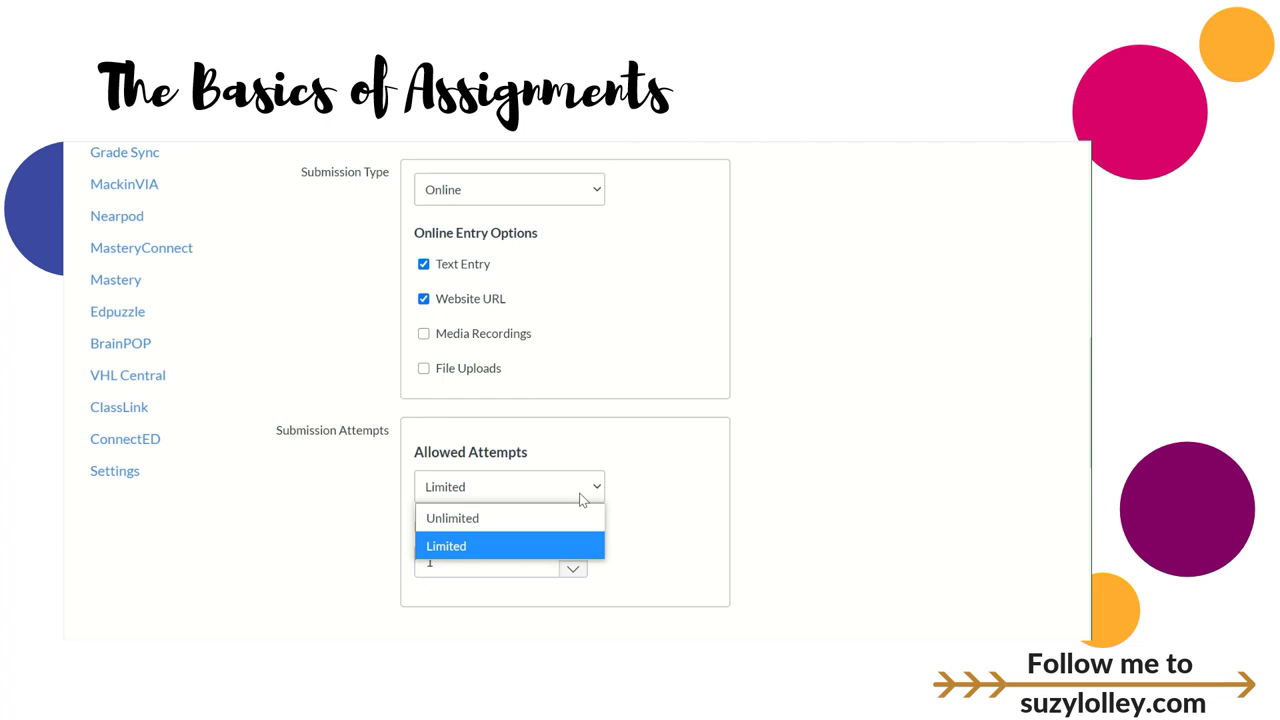
pyautogui.click(452, 522)
# Examine the group, peer review and sync settings and the recipients the assignment can be assigned to.
pyautogui.scroll(-3, 682, 421)
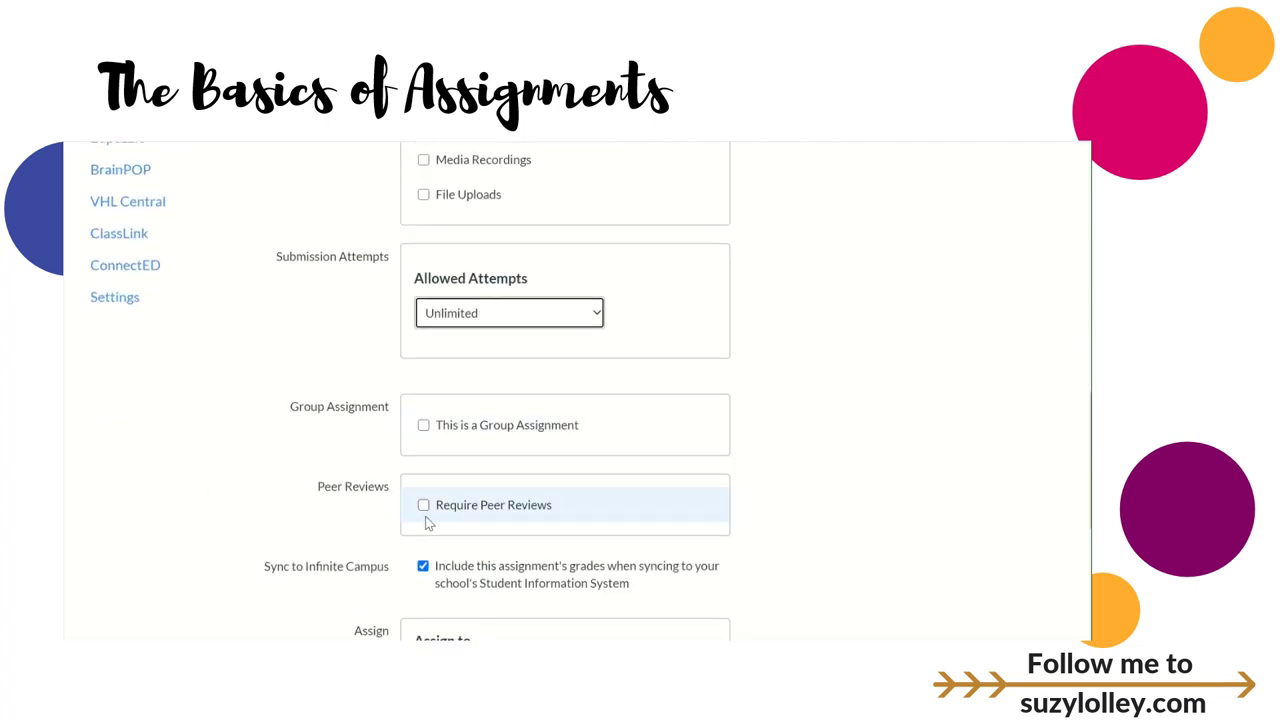
pyautogui.scroll(-3, 598, 450)
pyautogui.scroll(-3, 598, 450)
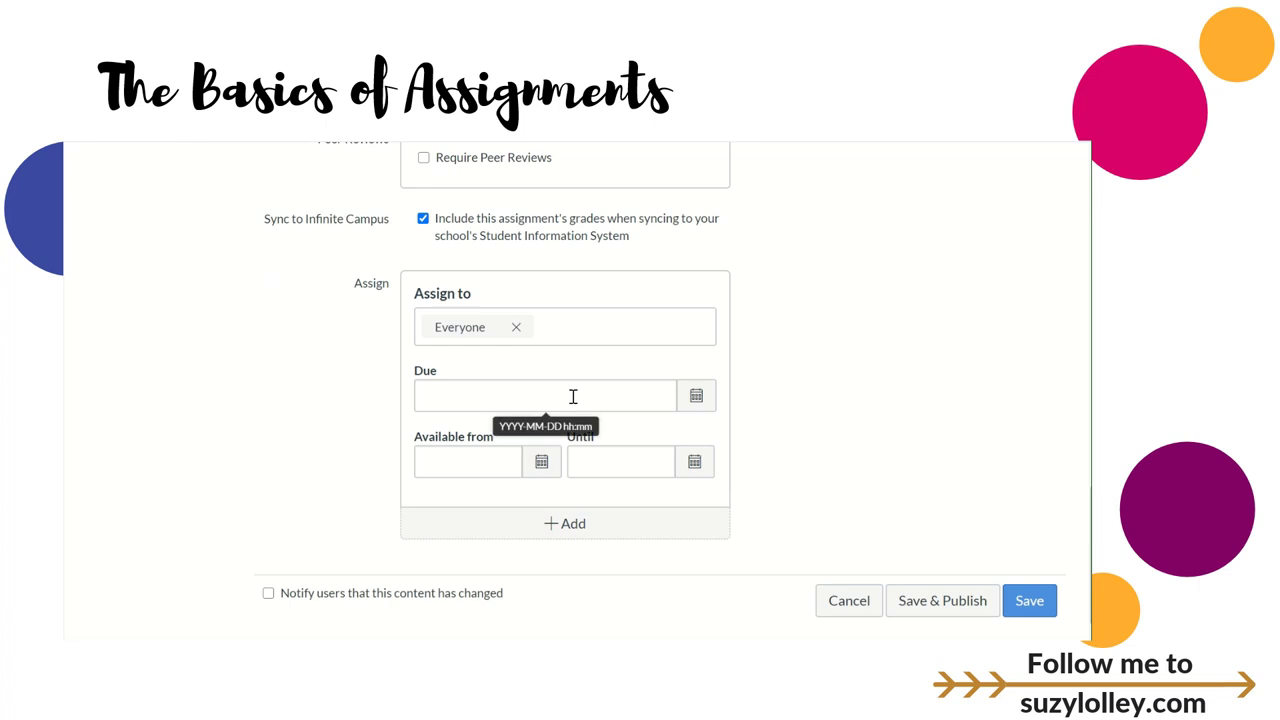
pyautogui.click(556, 327)
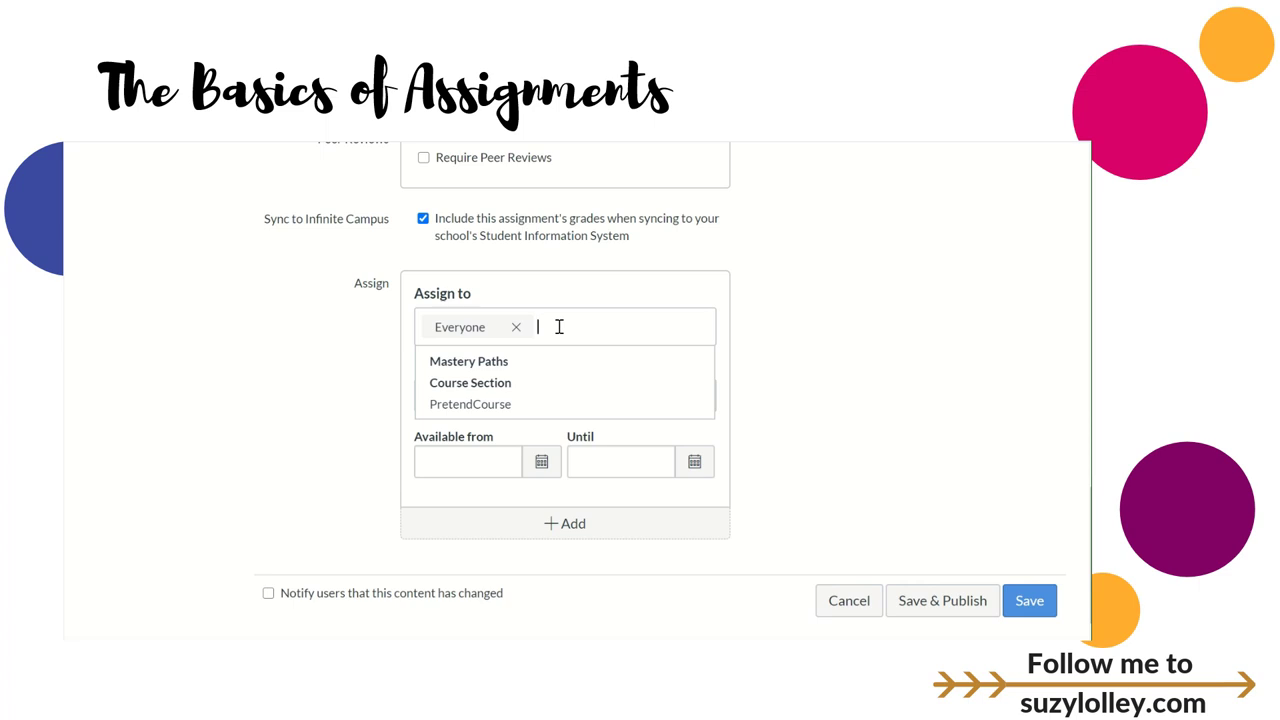
pyautogui.click(279, 363)
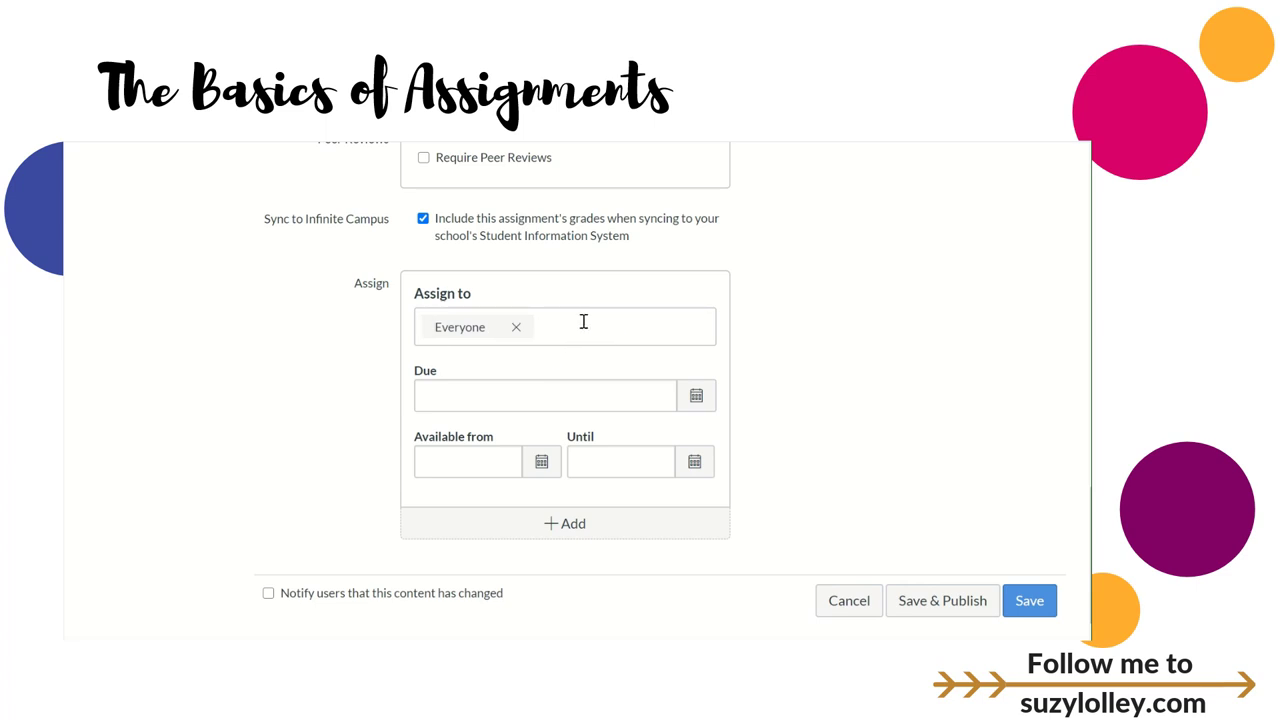
# Set the assignment's due date to Jul 31 11:59pm for everyone.
pyautogui.click(692, 400)
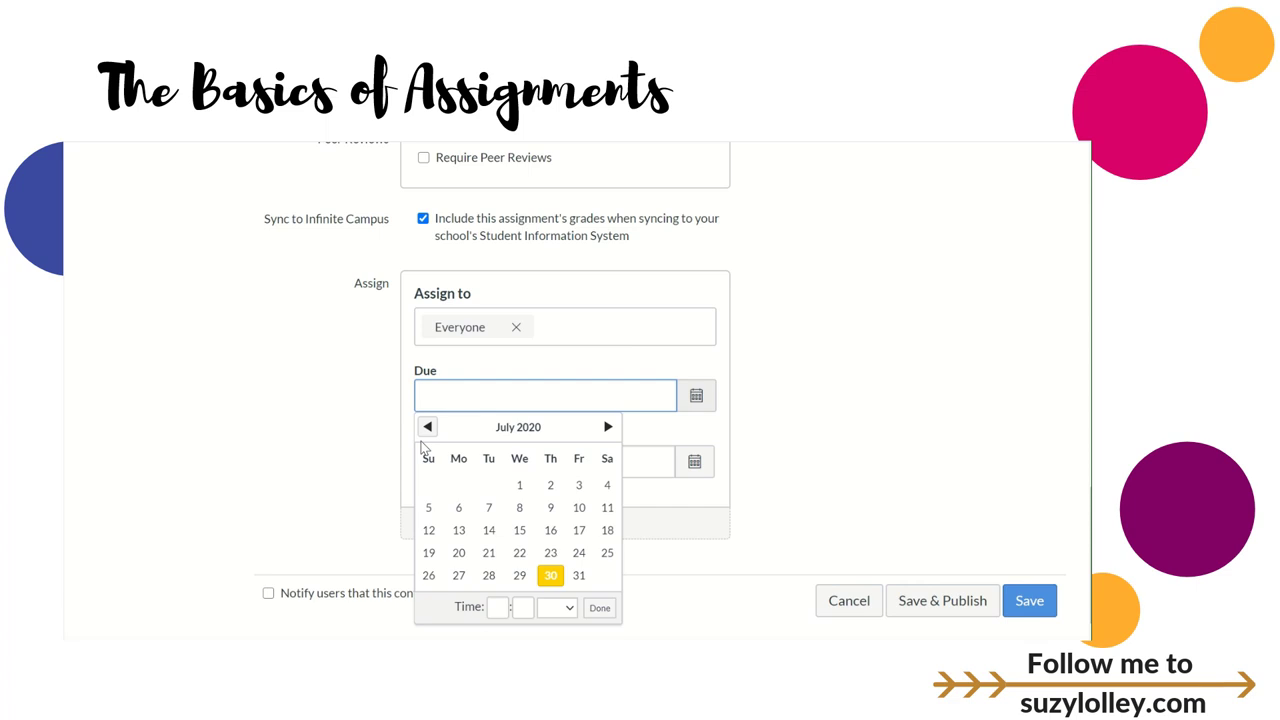
pyautogui.click(577, 576)
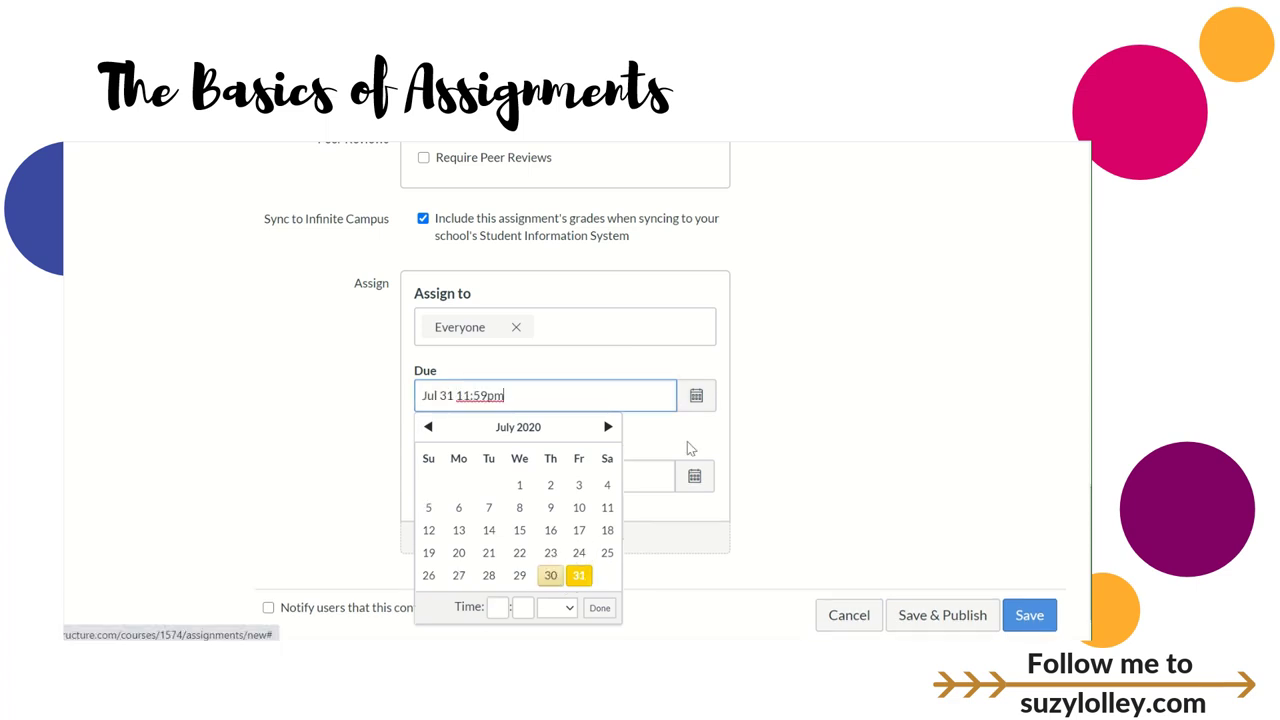
pyautogui.click(745, 378)
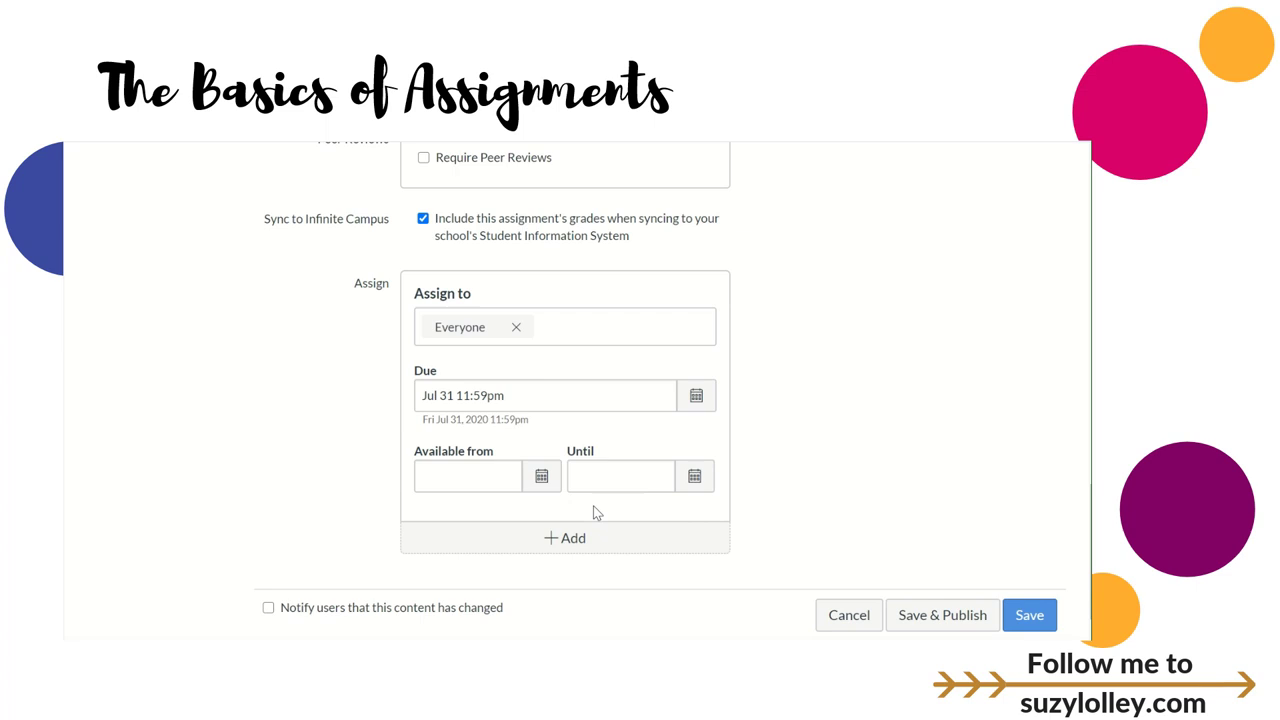
pyautogui.click(626, 484)
pyautogui.scroll(-1, 600, 448)
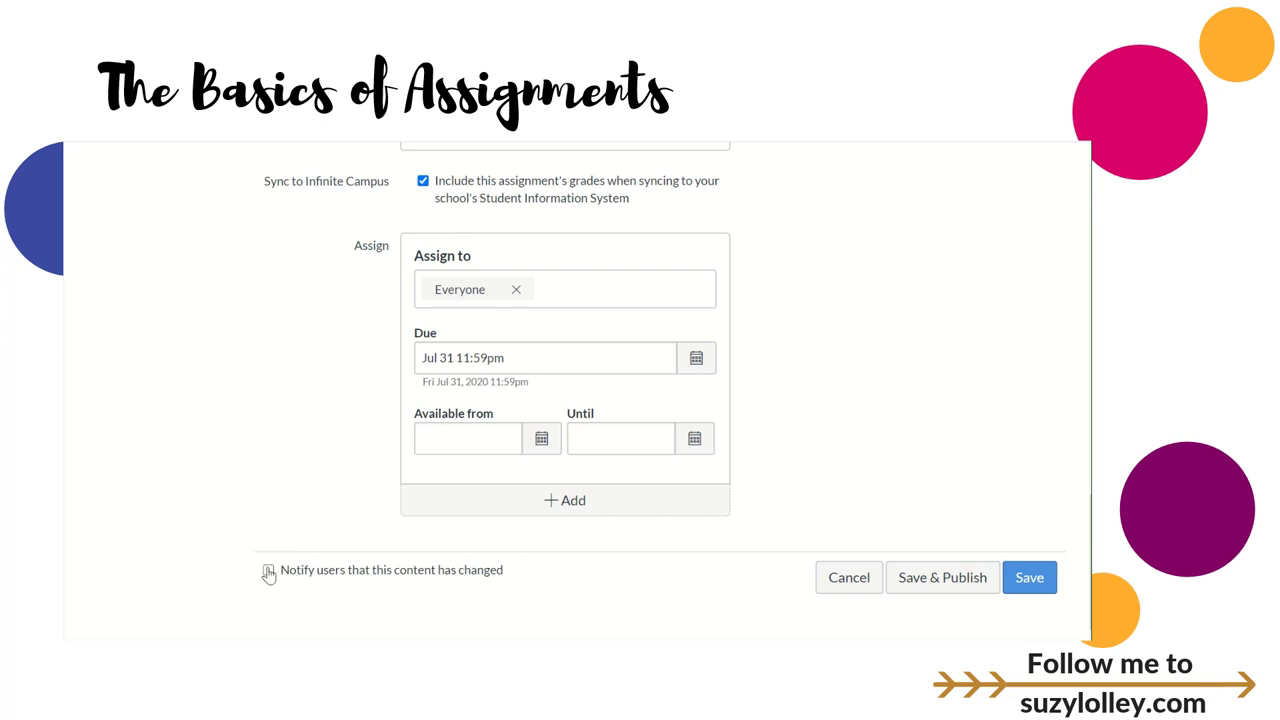
# Change the assignment's submission type to External Tool.
pyautogui.scroll(8, 642, 528)
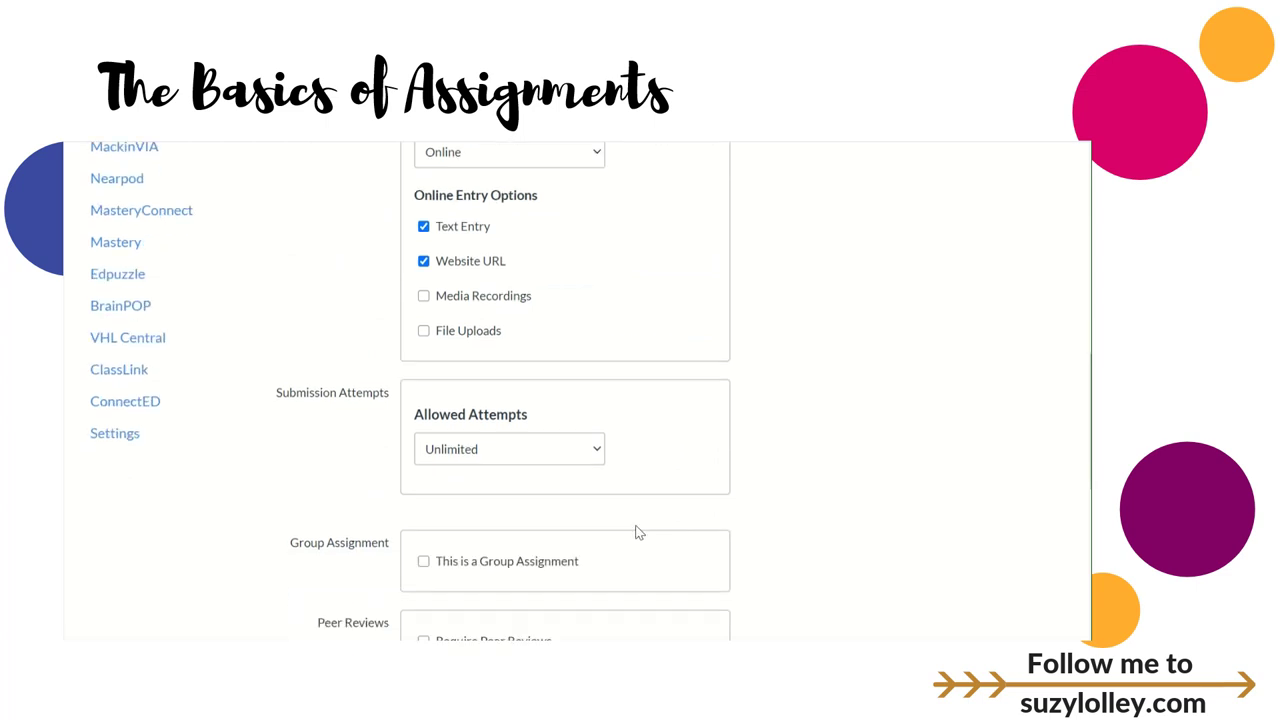
pyautogui.scroll(2, 641, 500)
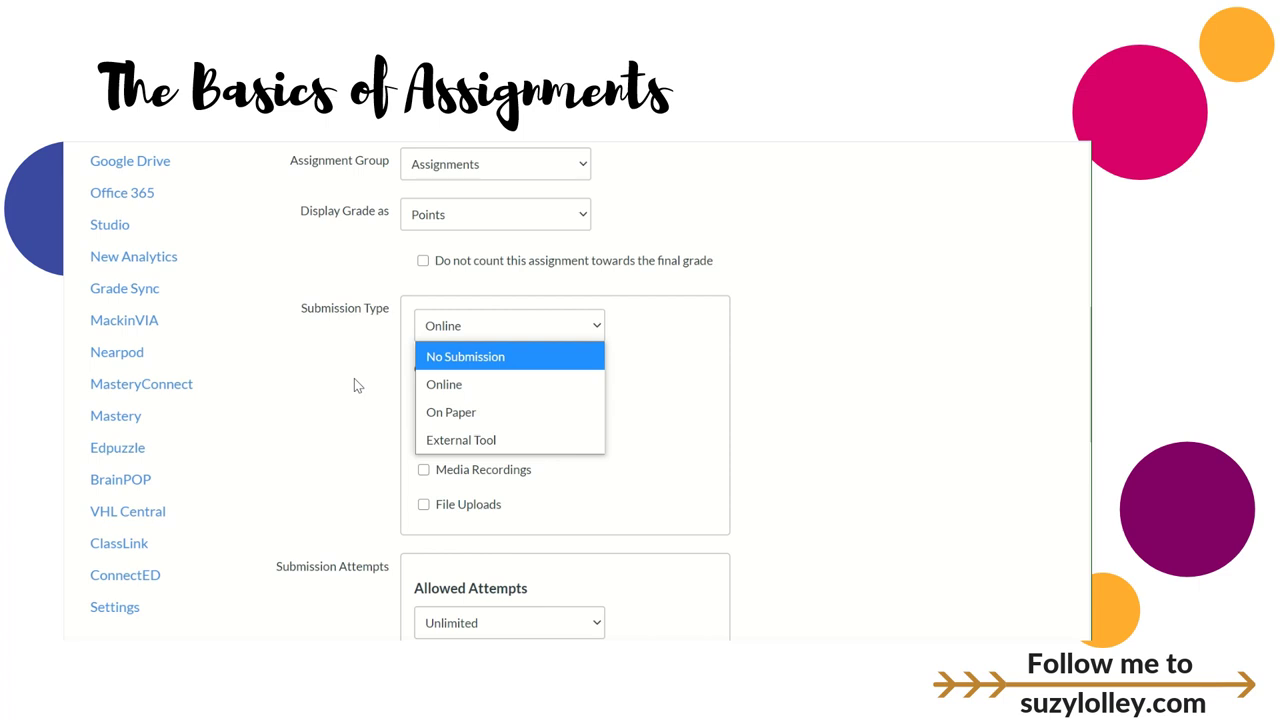
pyautogui.click(467, 440)
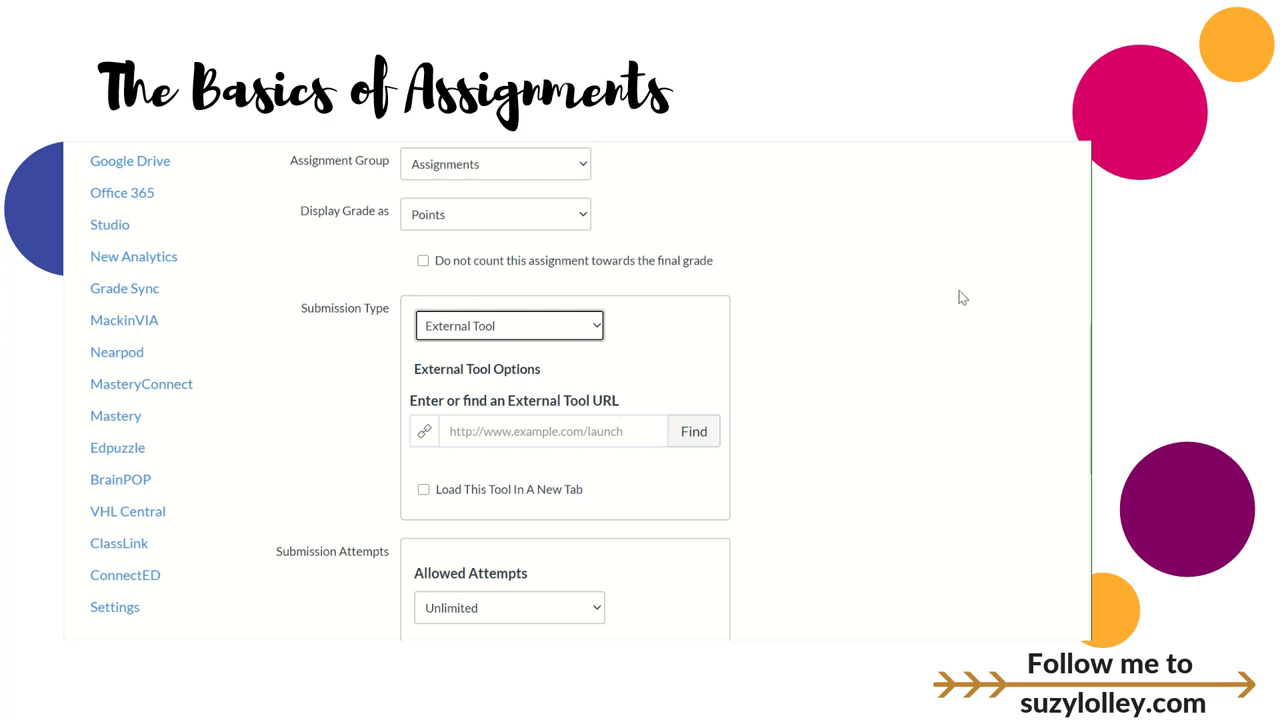
pyautogui.scroll(5, 950, 311)
pyautogui.scroll(-4, 950, 311)
pyautogui.scroll(-2, 950, 311)
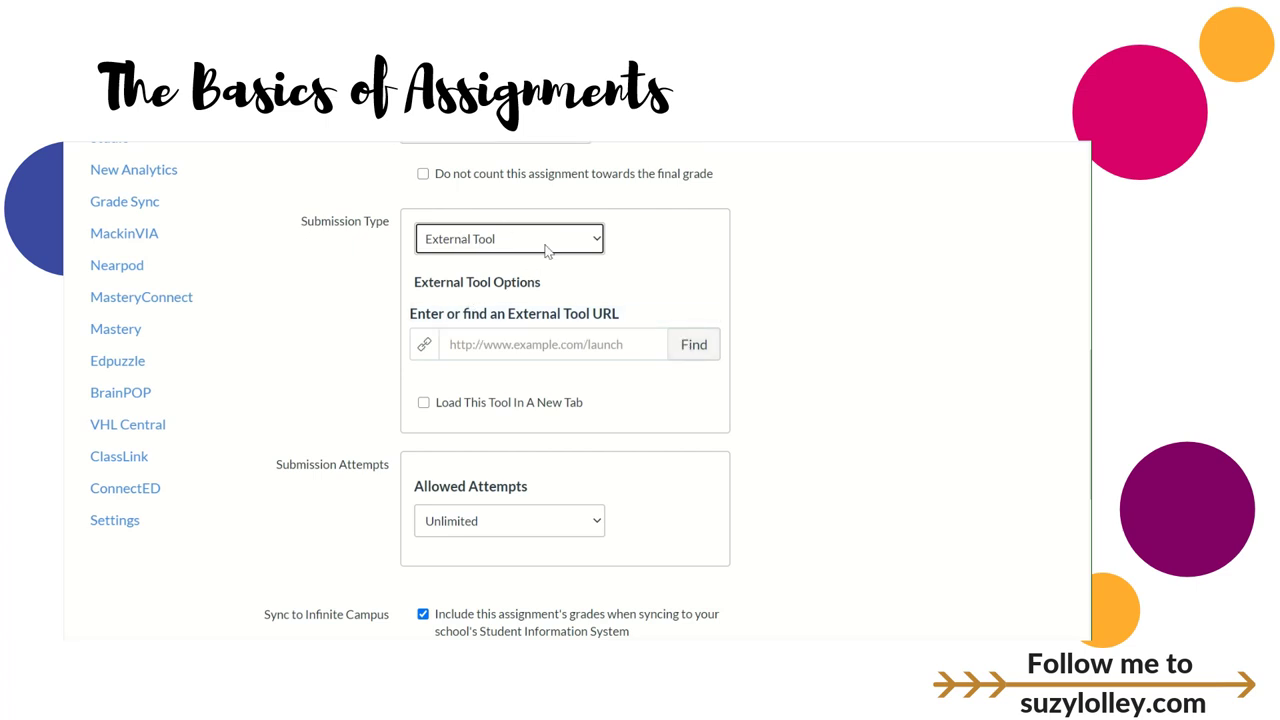
# Find the available external tools and choose Google Drive Cloud Assignment for the assignment.
pyautogui.click(690, 348)
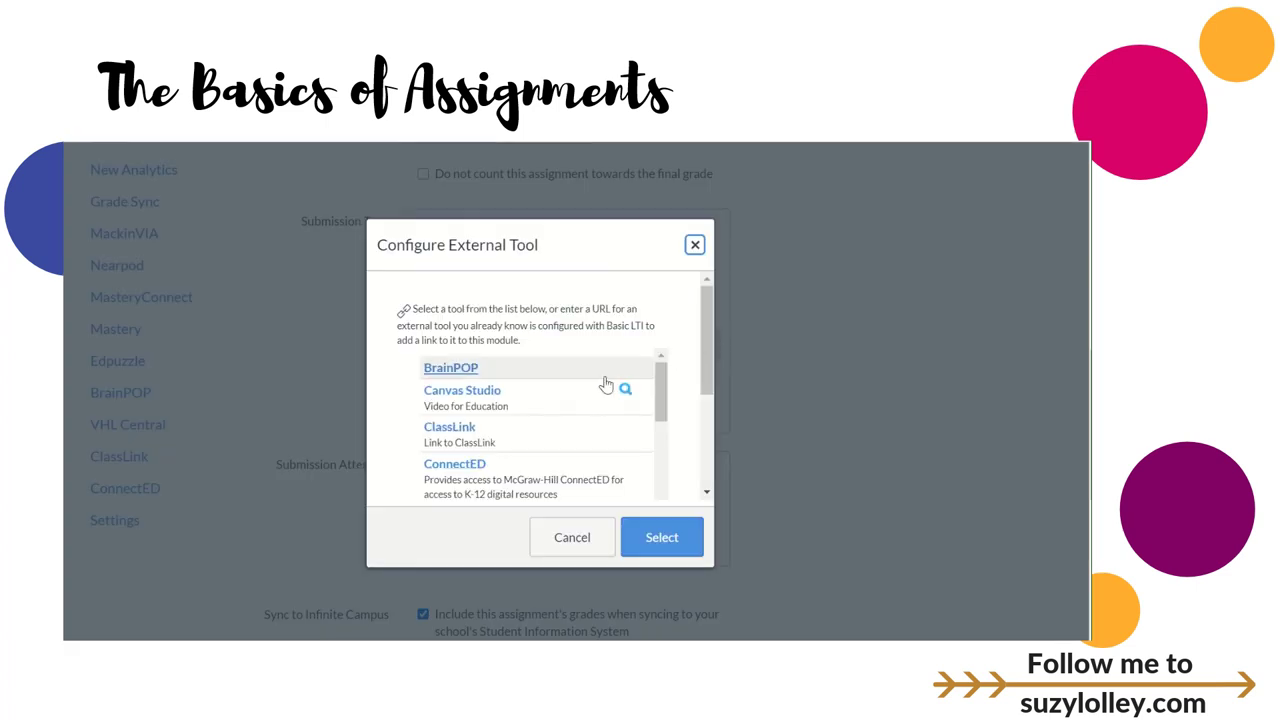
pyautogui.scroll(-5, 549, 382)
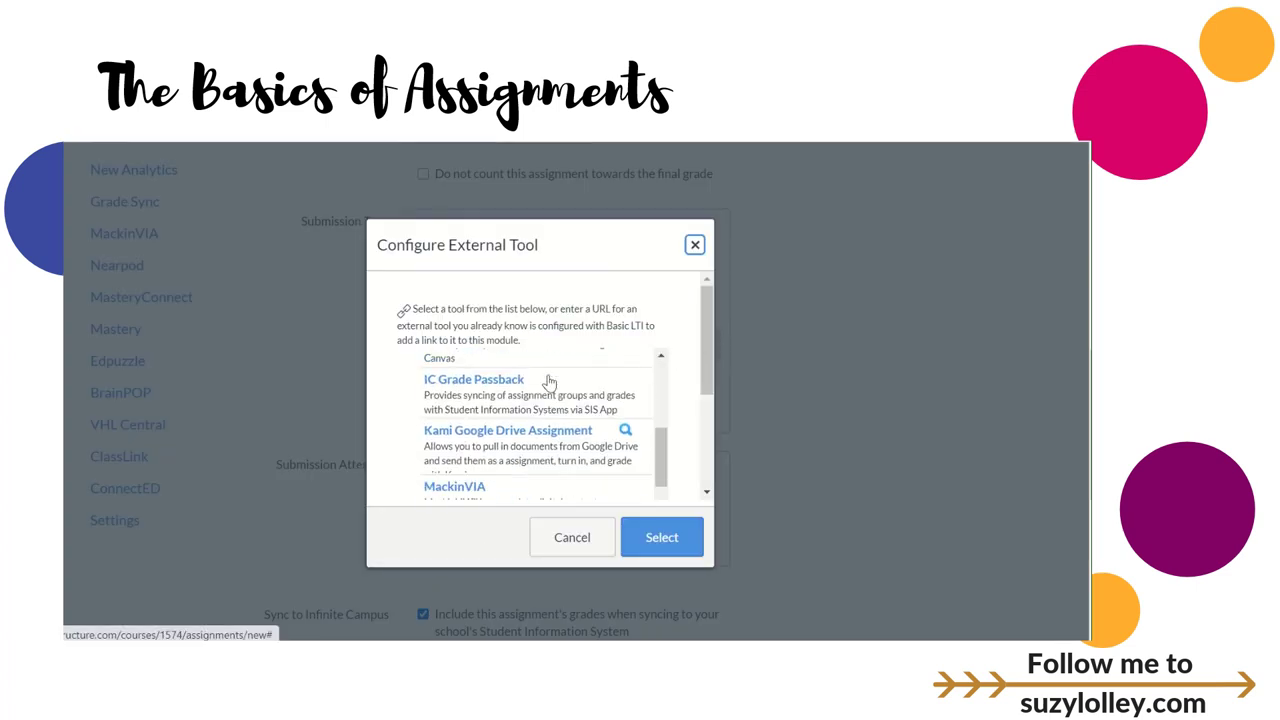
pyautogui.scroll(2, 546, 380)
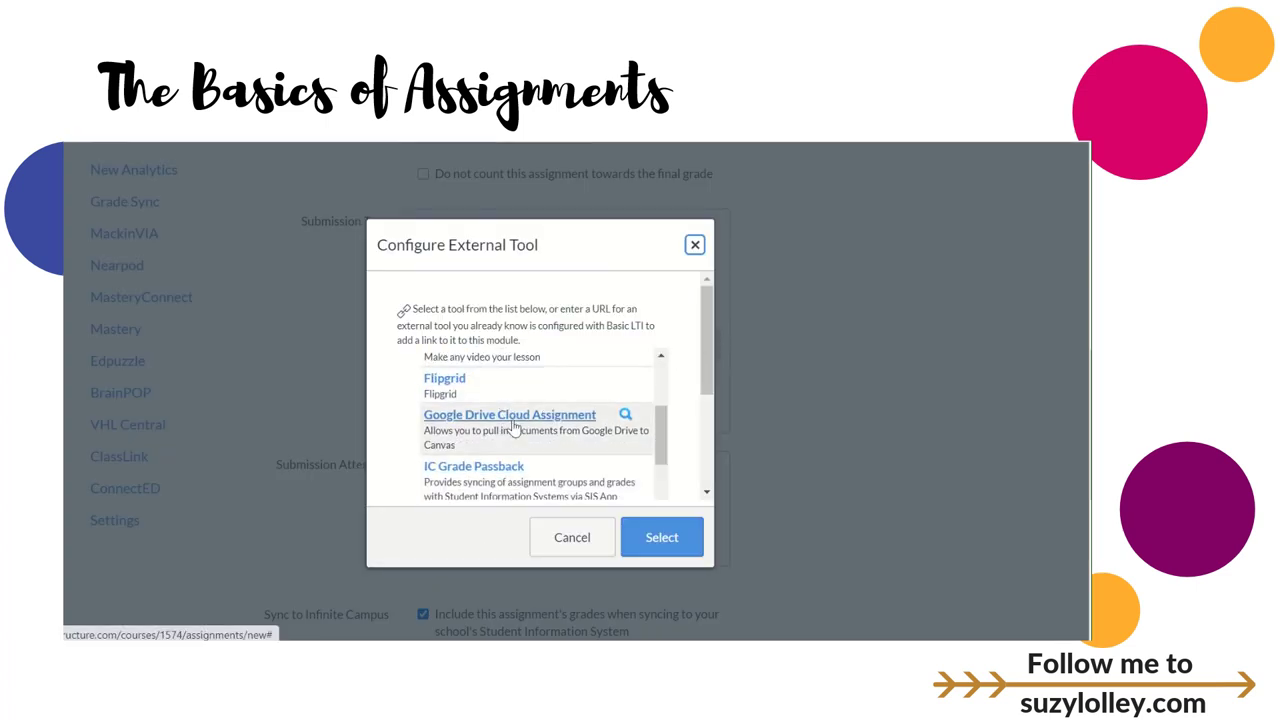
pyautogui.scroll(-5, 512, 427)
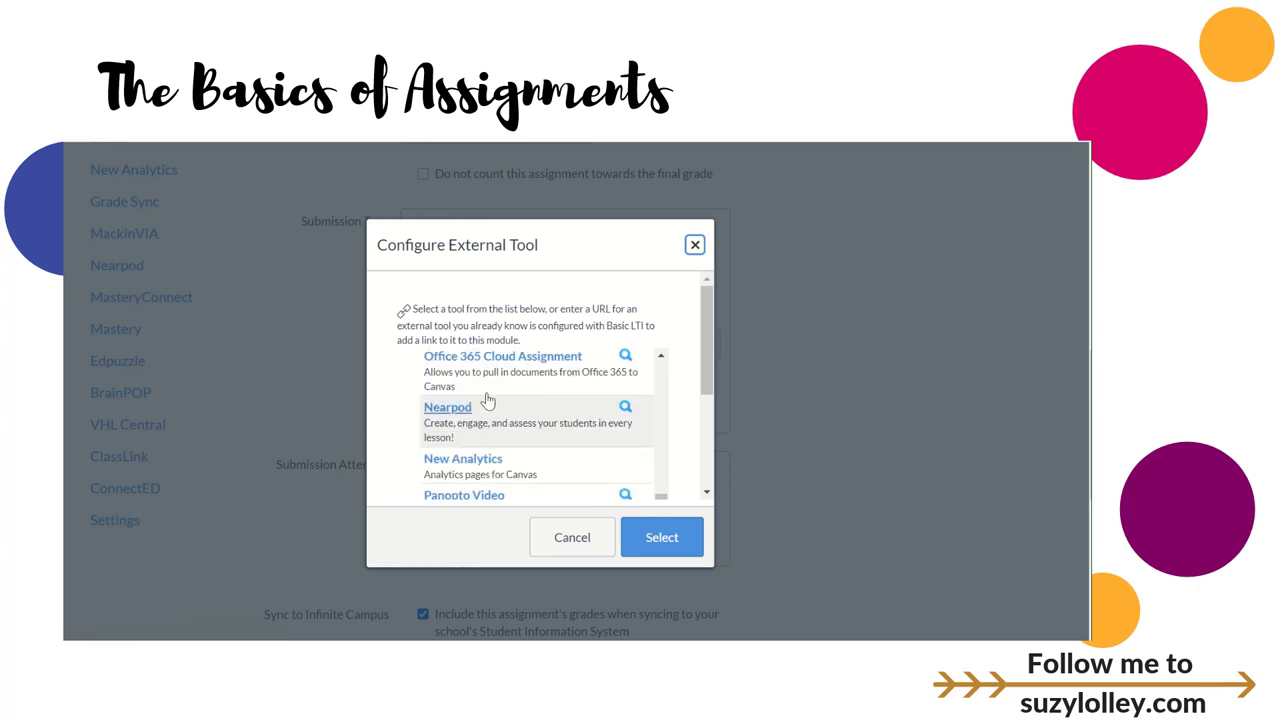
pyautogui.scroll(4, 485, 390)
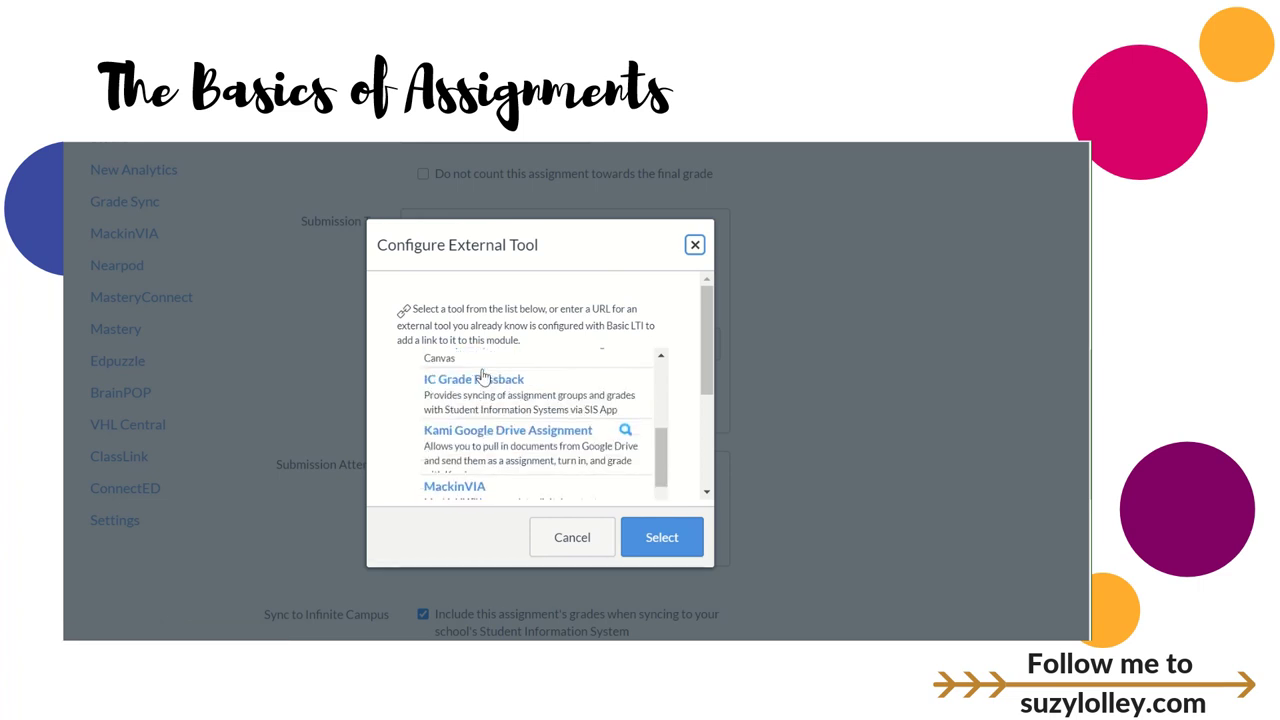
pyautogui.scroll(4, 483, 375)
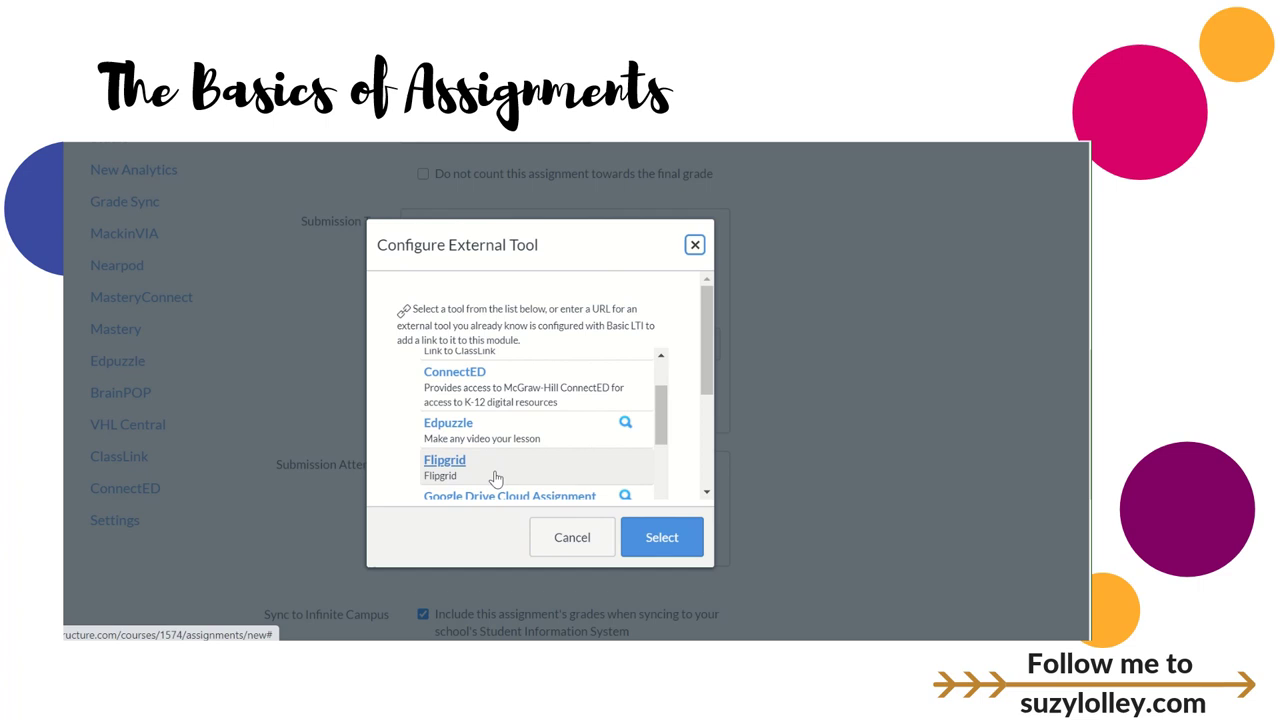
pyautogui.scroll(-1, 492, 450)
pyautogui.click(490, 419)
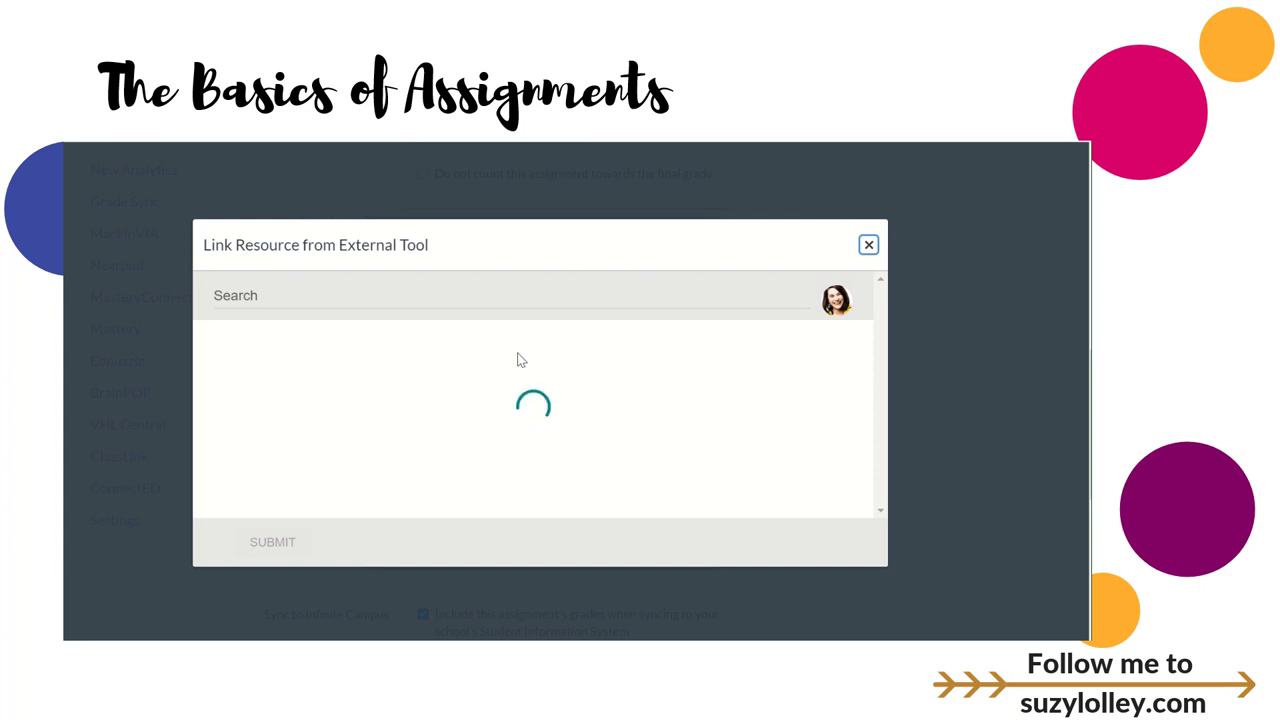
# Link the Efficient Teacher 2018 Speaker Topic Selections file from the Efficient Teacher folder as the external tool resource.
pyautogui.scroll(-3, 490, 372)
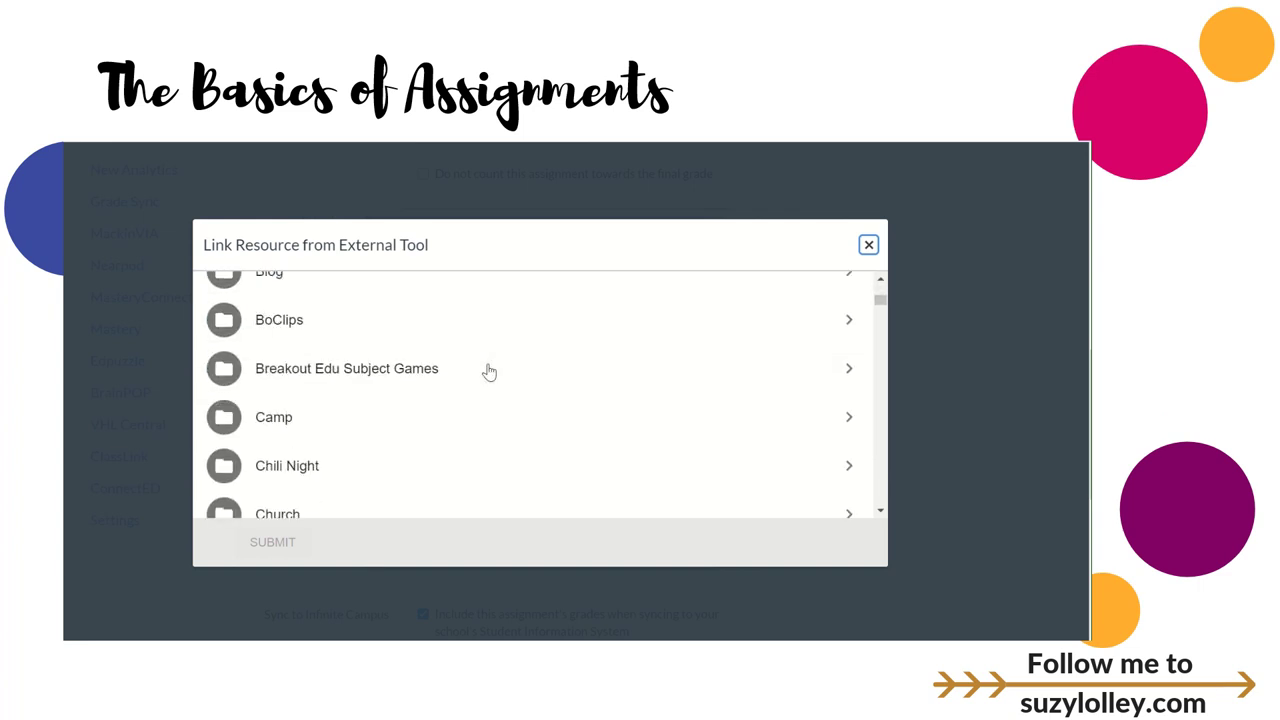
pyautogui.scroll(-4, 490, 372)
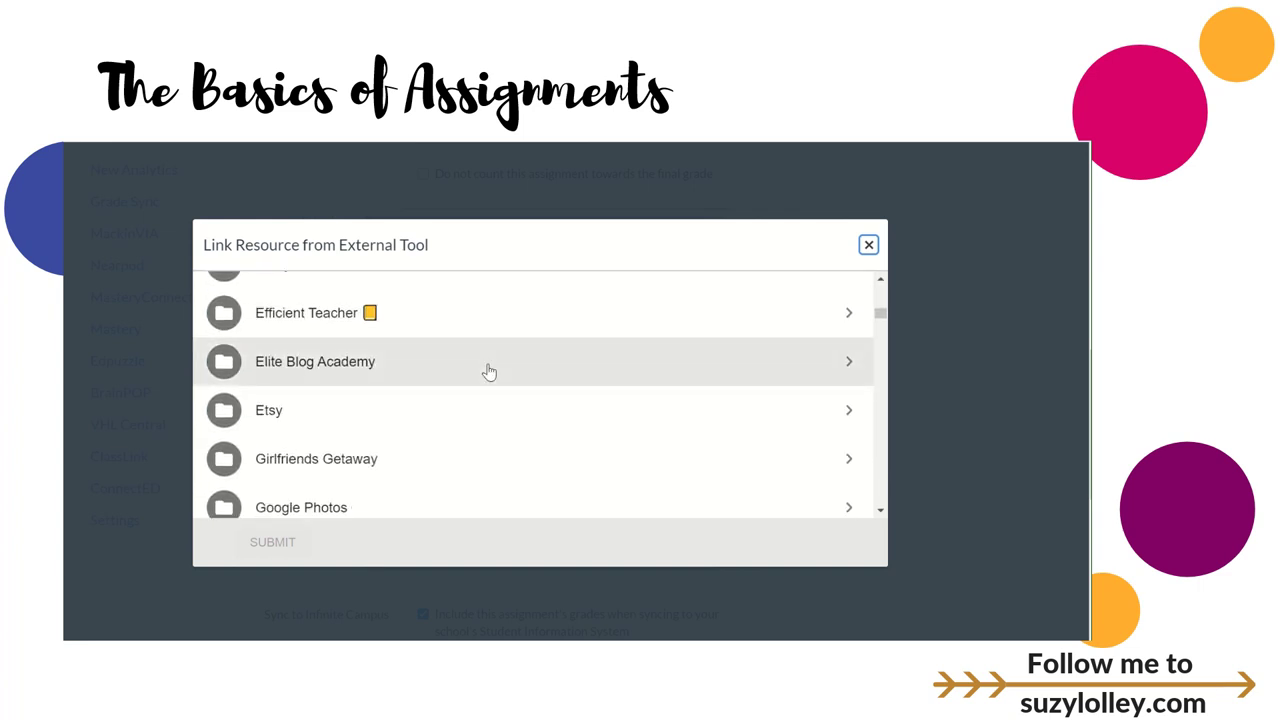
pyautogui.scroll(-1, 490, 372)
pyautogui.scroll(1, 490, 372)
pyautogui.click(323, 328)
pyautogui.scroll(-5, 566, 422)
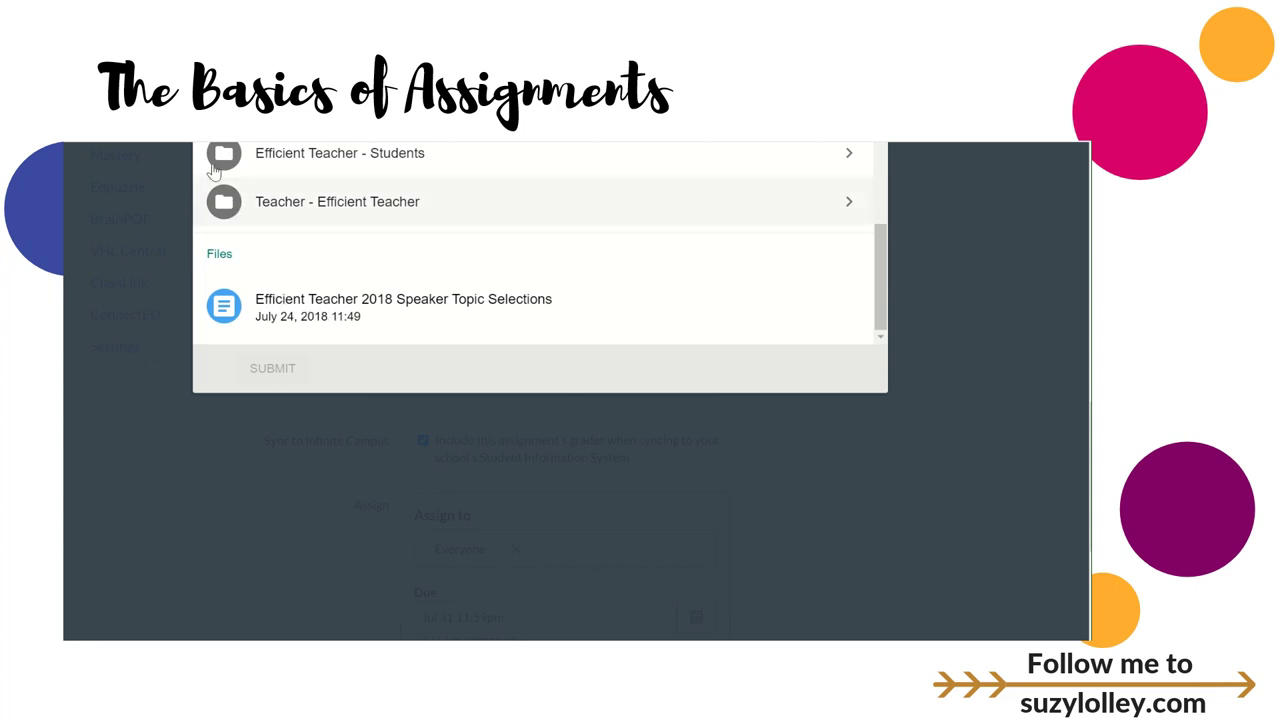
pyautogui.click(309, 318)
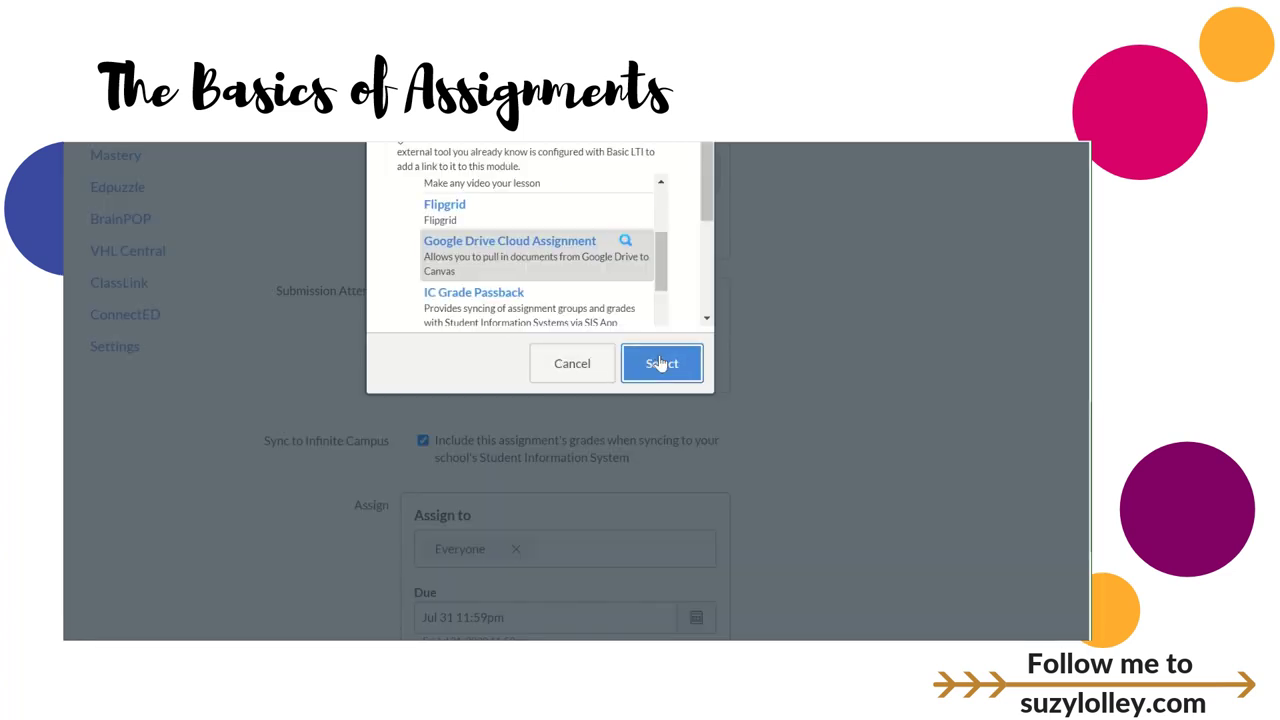
pyautogui.click(657, 365)
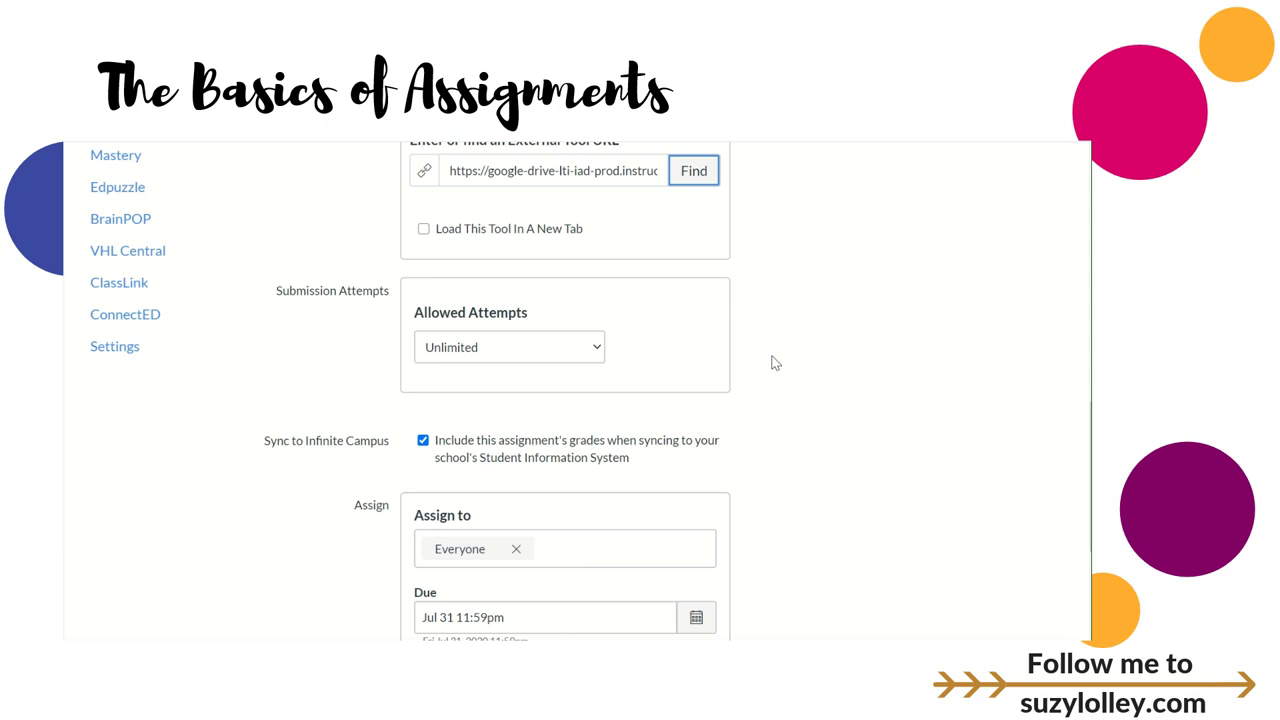
# Save and publish the assignment after reviewing its external tool, sync and due date settings.
pyautogui.scroll(3, 766, 200)
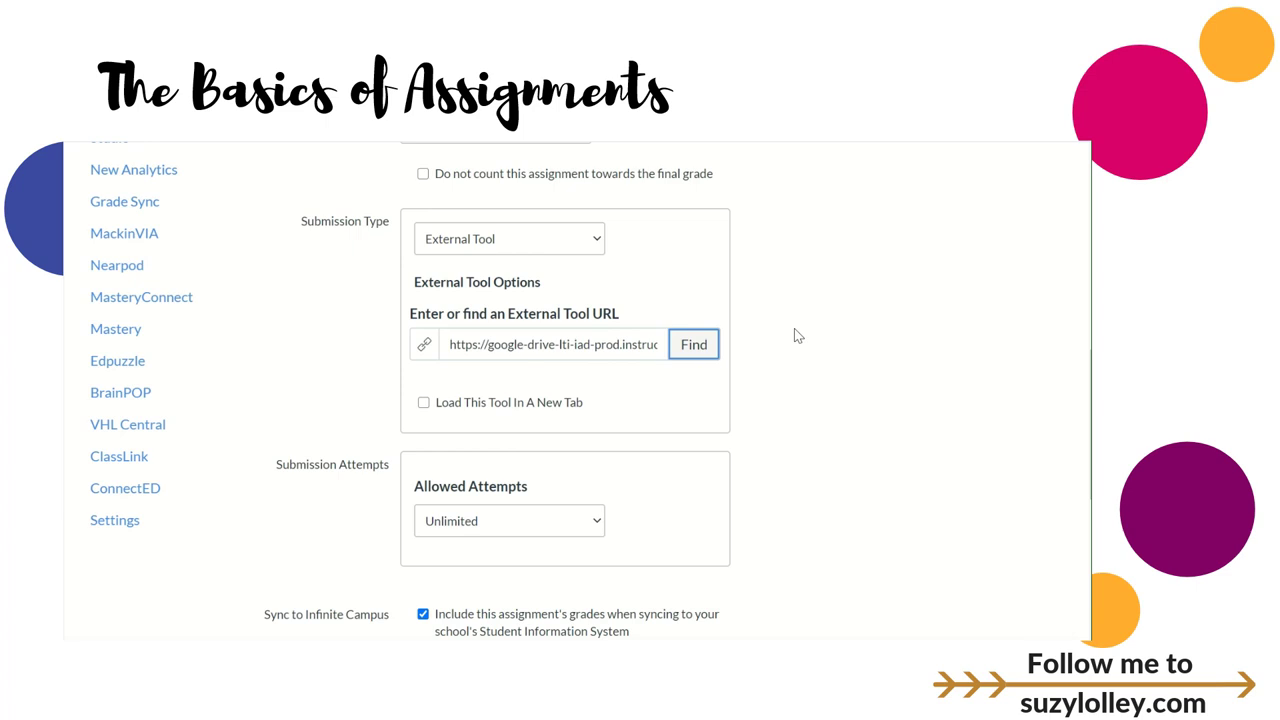
pyautogui.scroll(-5, 766, 324)
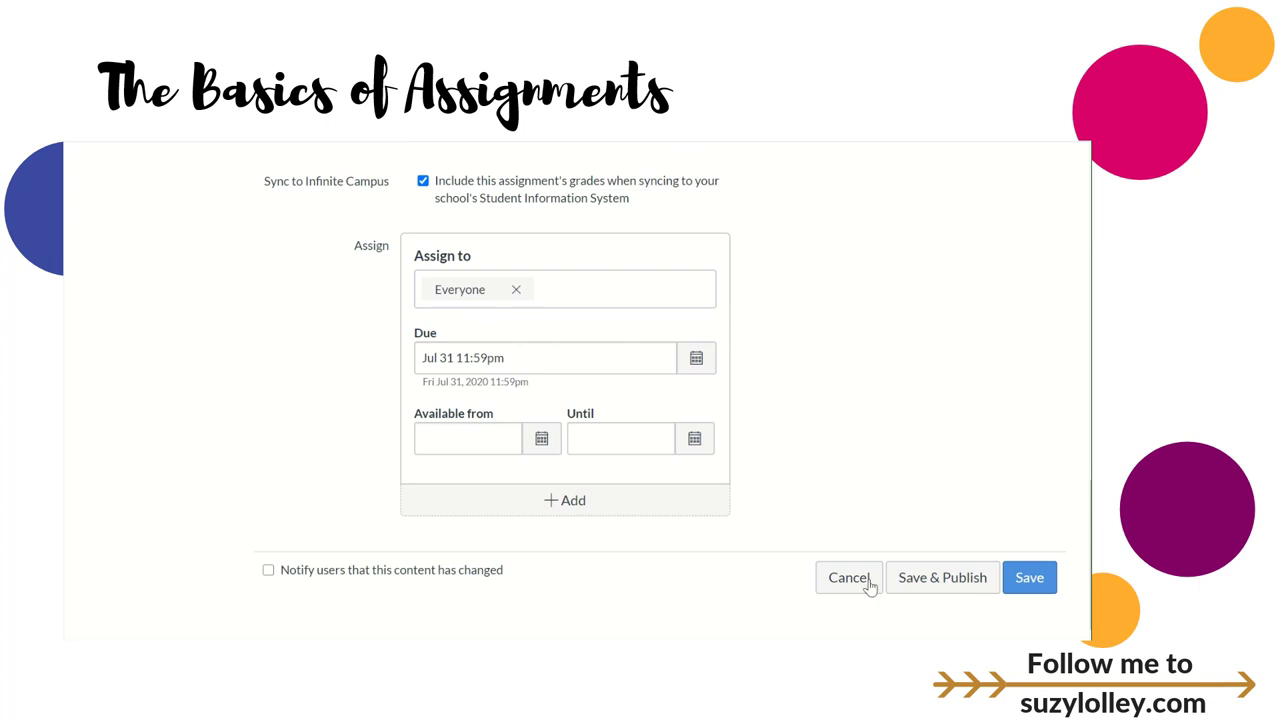
pyautogui.click(927, 588)
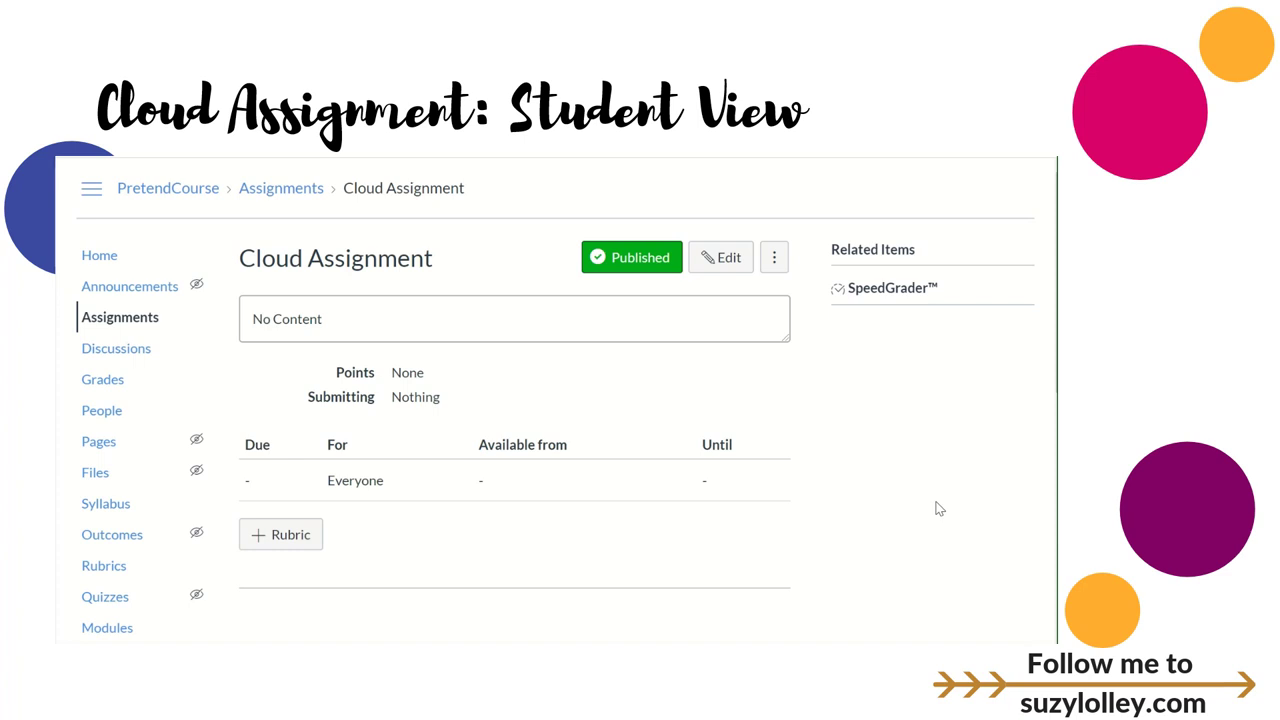
# Enter Student View from the course home page and examine the guide's sample cloud assignment with its embedded document.
pyautogui.click(101, 258)
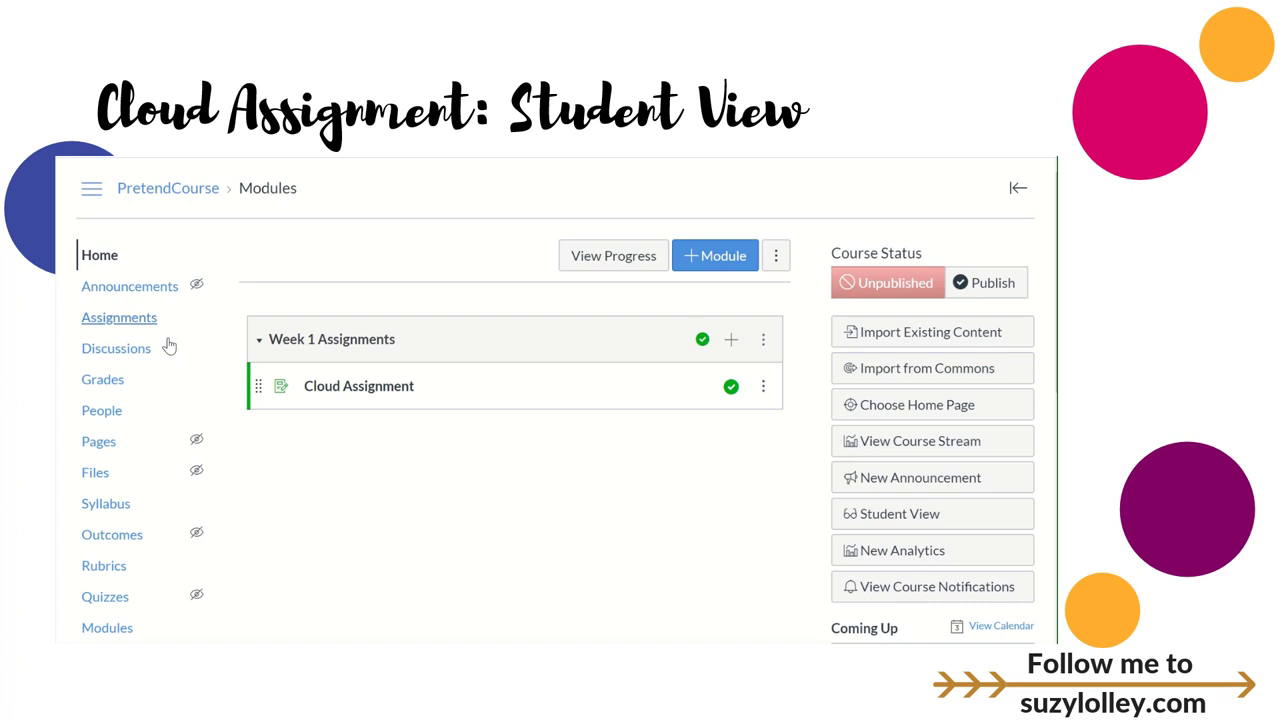
pyautogui.click(865, 511)
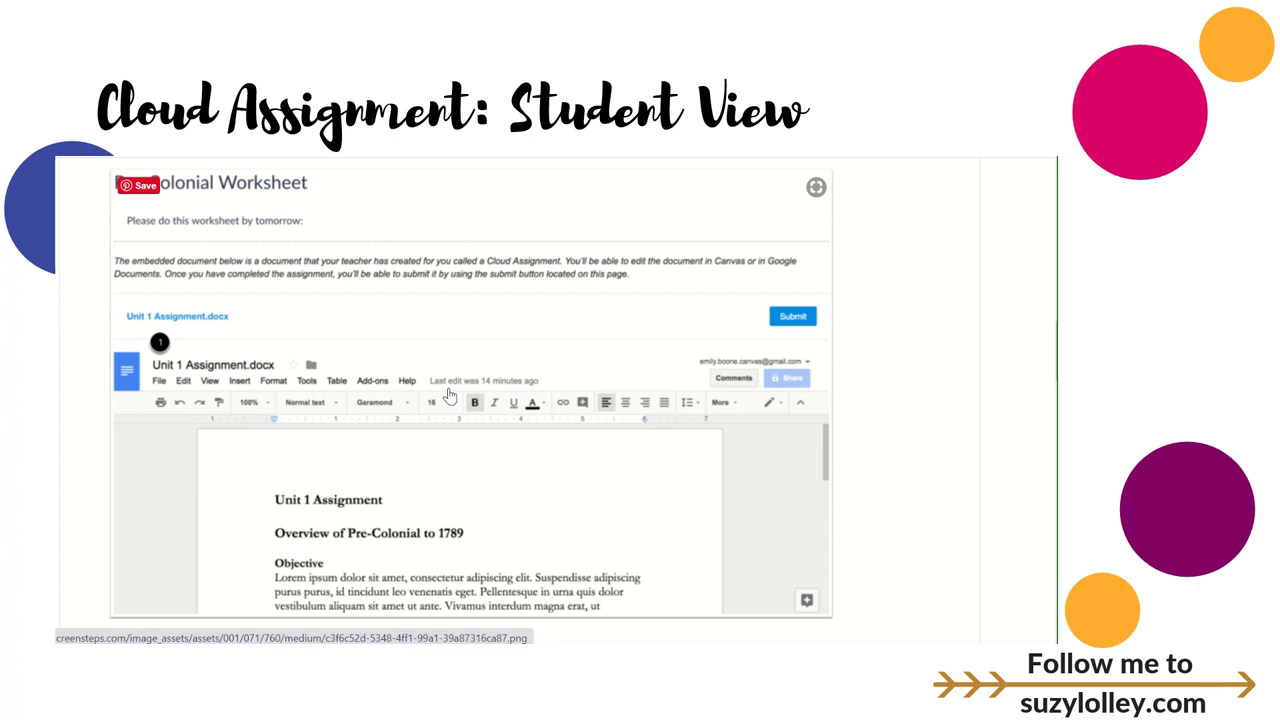
pyautogui.scroll(-1, 496, 487)
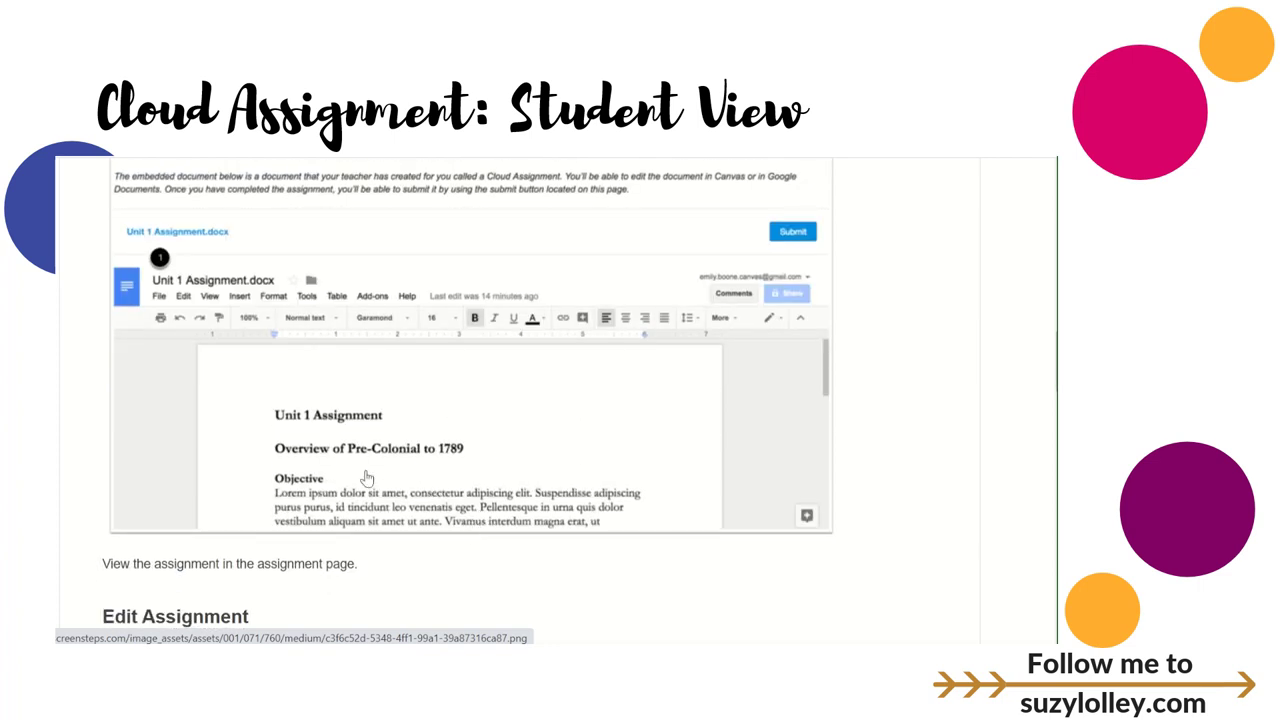
pyautogui.scroll(1, 425, 475)
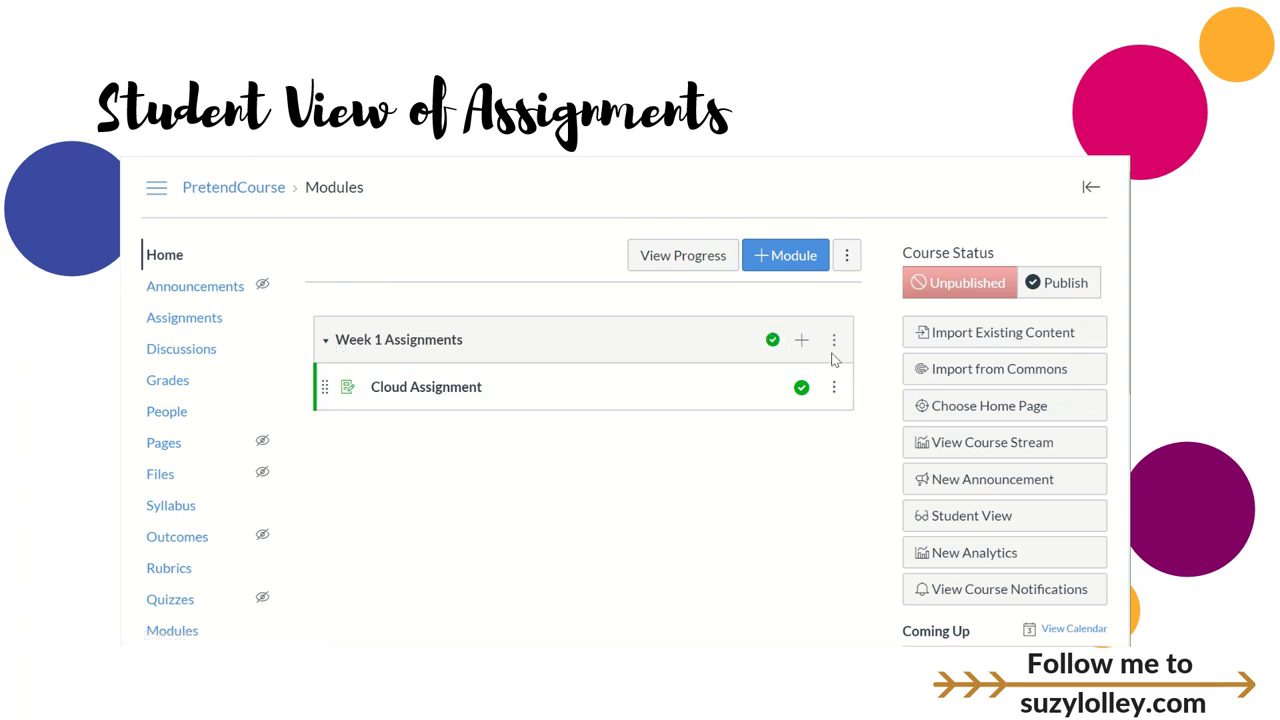
# Add Assignment 32 to the Week 1 Assignments module and place it above Cloud Assignment.
pyautogui.click(802, 341)
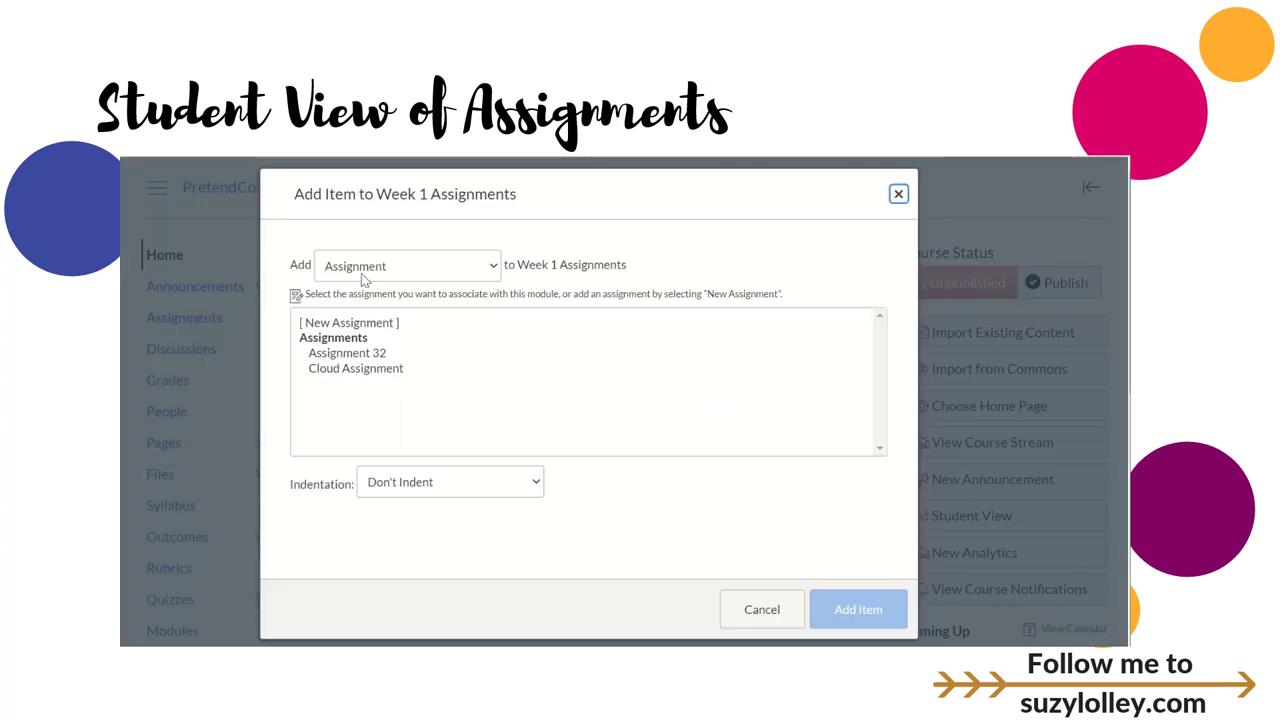
pyautogui.click(380, 356)
pyautogui.click(835, 612)
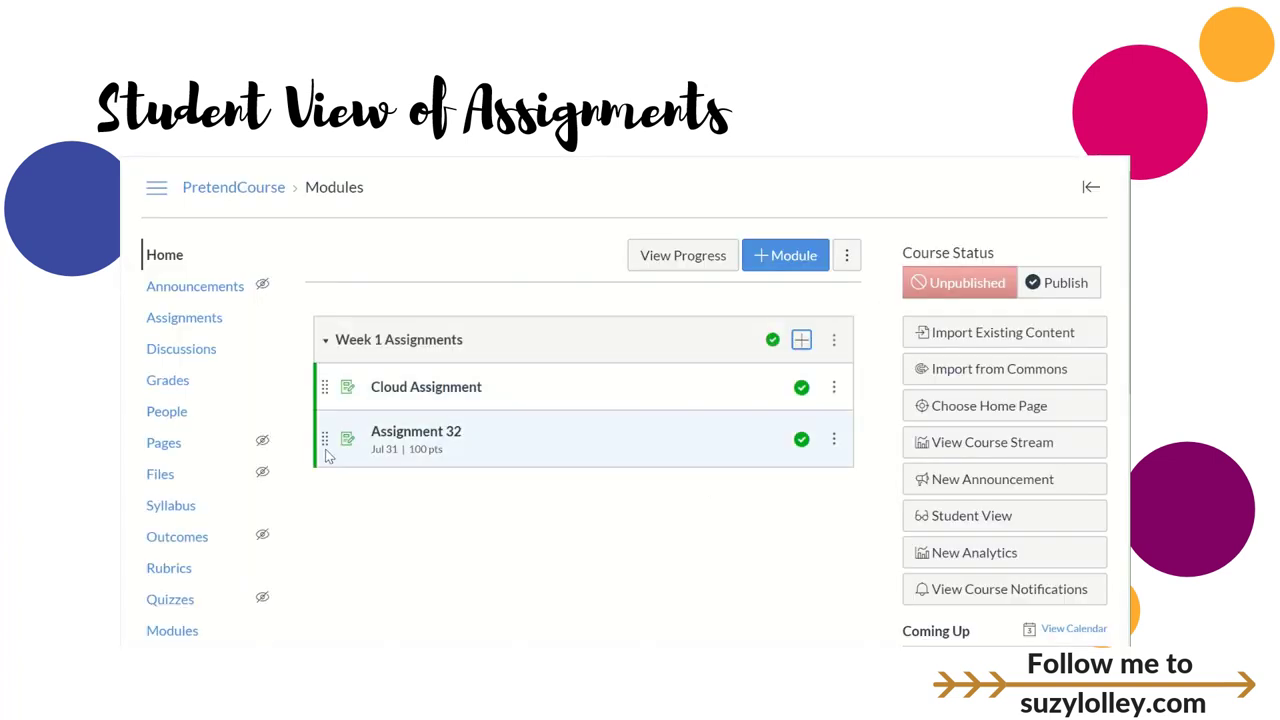
pyautogui.moveTo(324, 440); pyautogui.dragTo(328, 376)
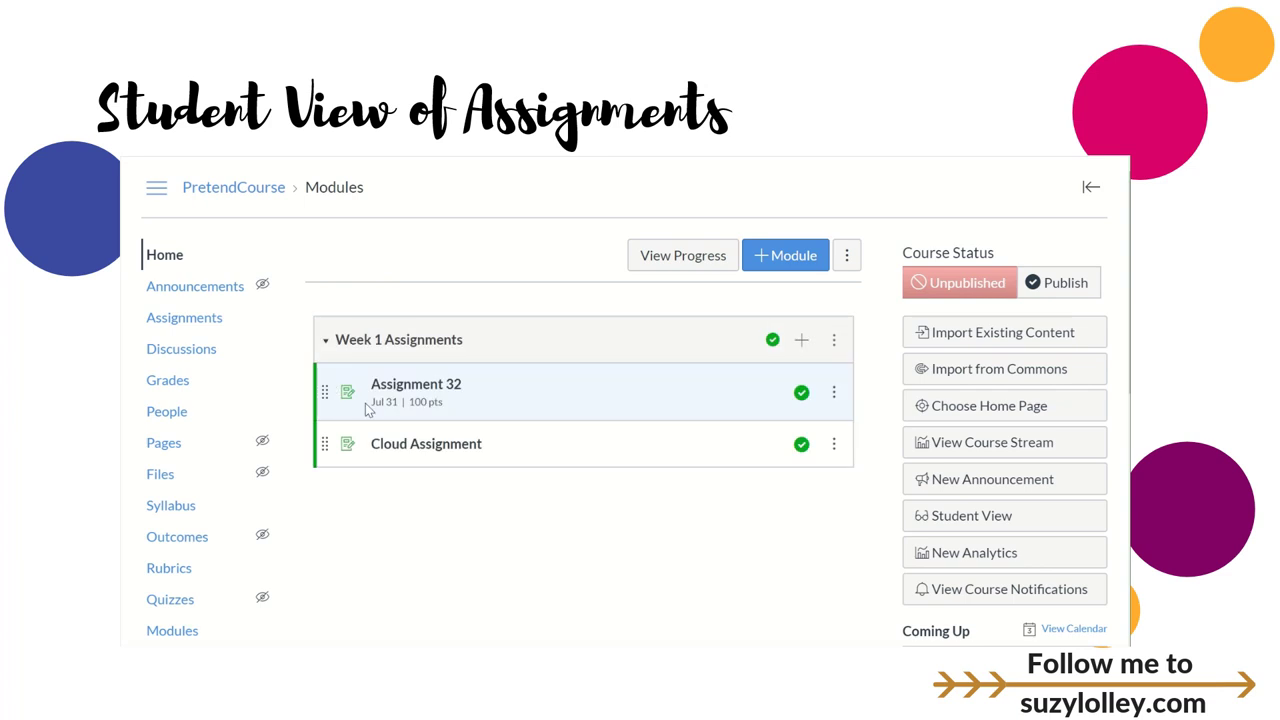
# Open Assignment 32 for editing and change its submission type to Online.
pyautogui.click(419, 390)
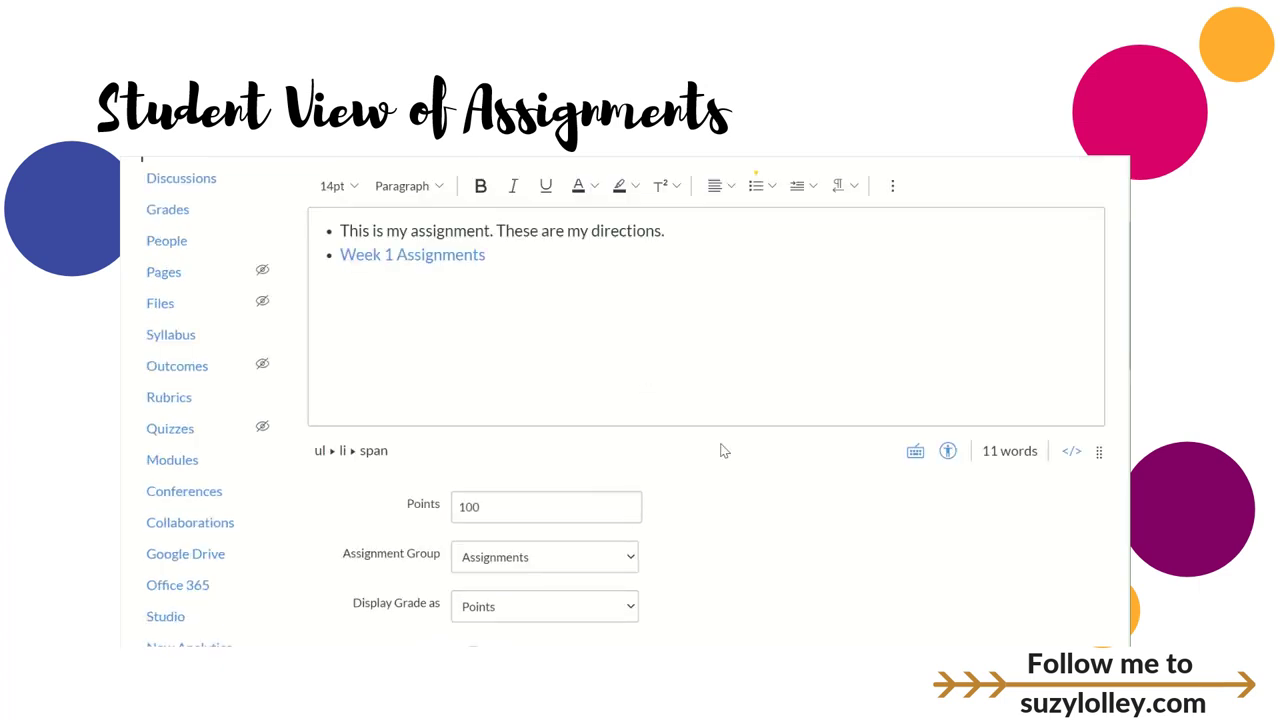
pyautogui.scroll(-3, 720, 449)
pyautogui.click(602, 375)
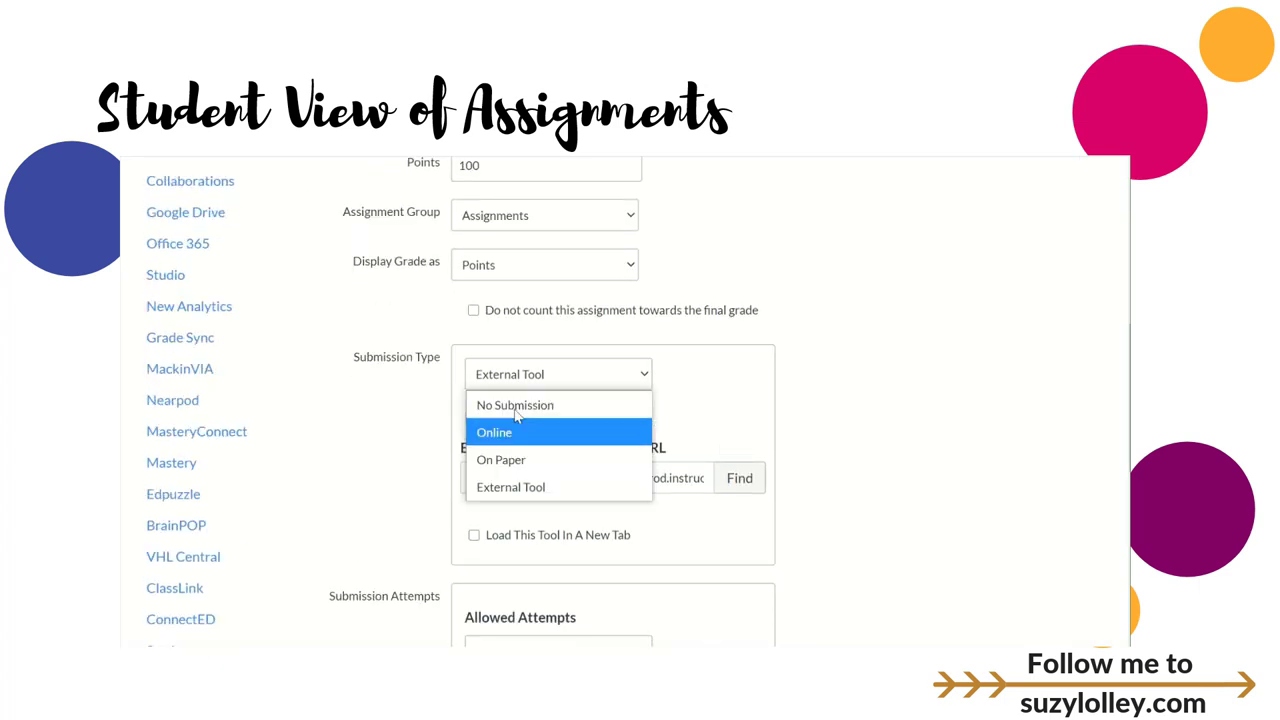
pyautogui.click(497, 432)
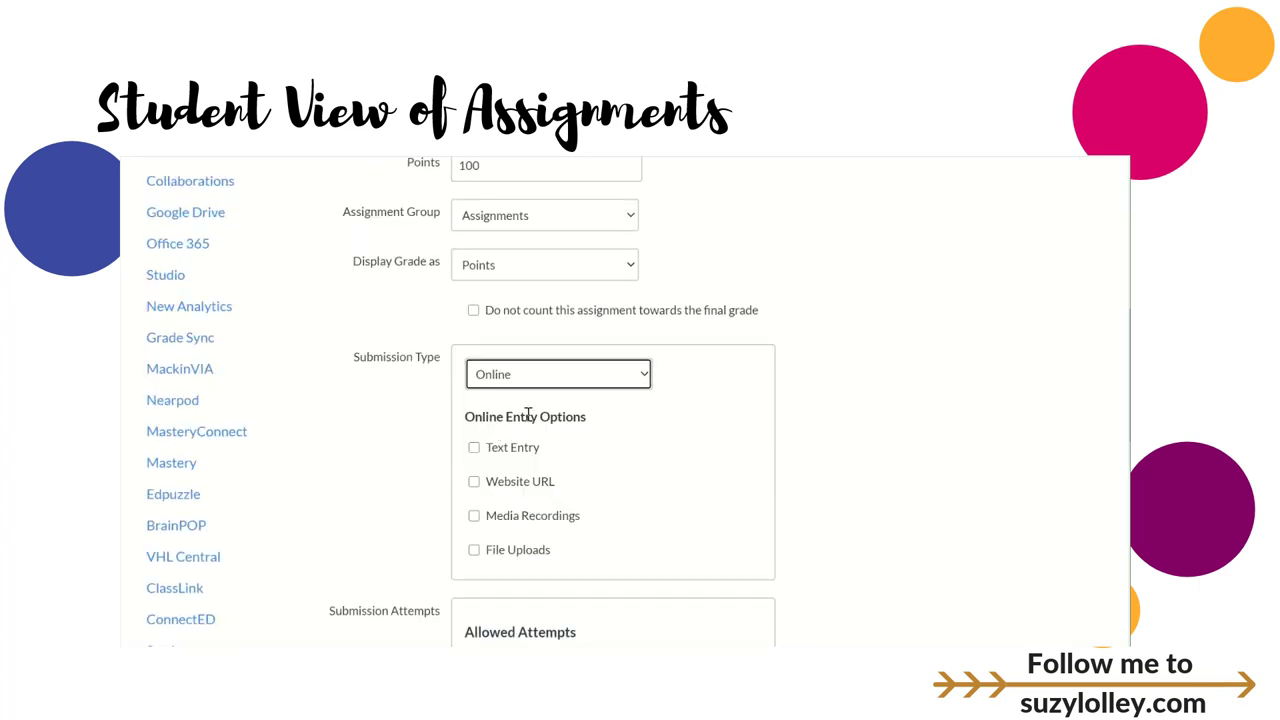
# Allow Text Entry, Website URL, Media Recordings and File Uploads as online entry options and save the assignment.
pyautogui.click(474, 447)
pyautogui.click(474, 482)
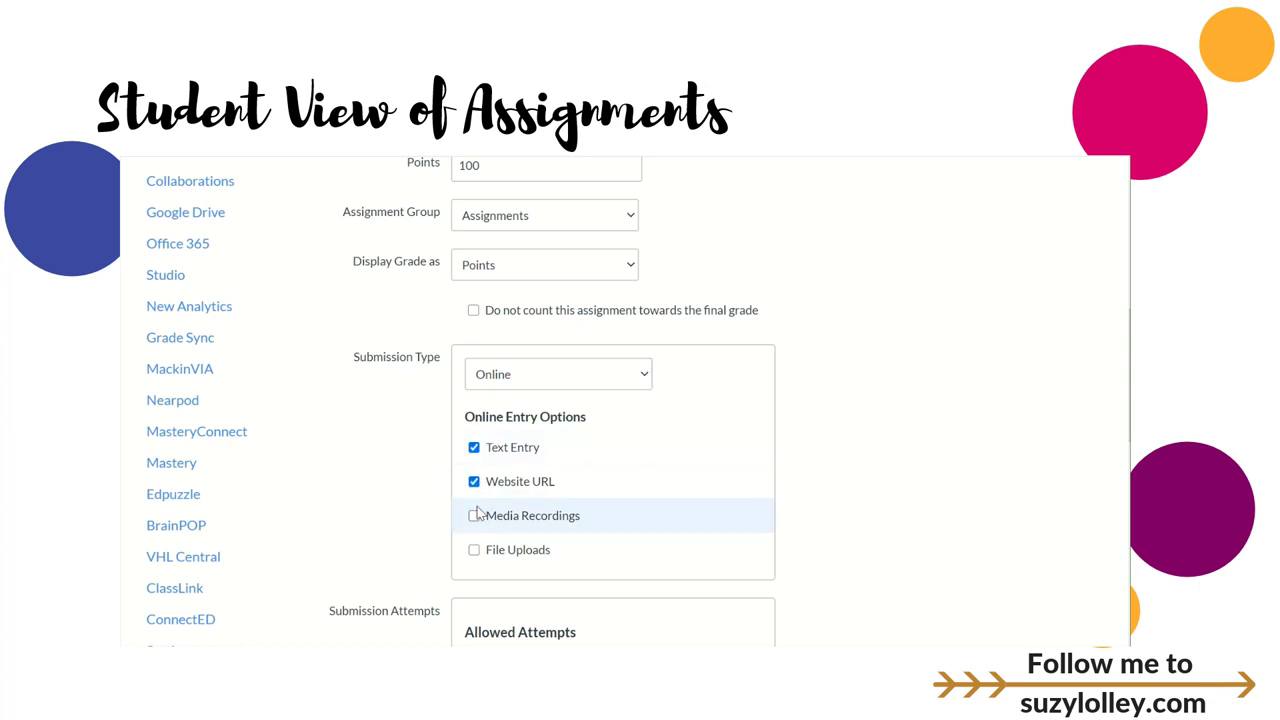
pyautogui.click(474, 516)
pyautogui.click(474, 550)
pyautogui.scroll(-3, 709, 440)
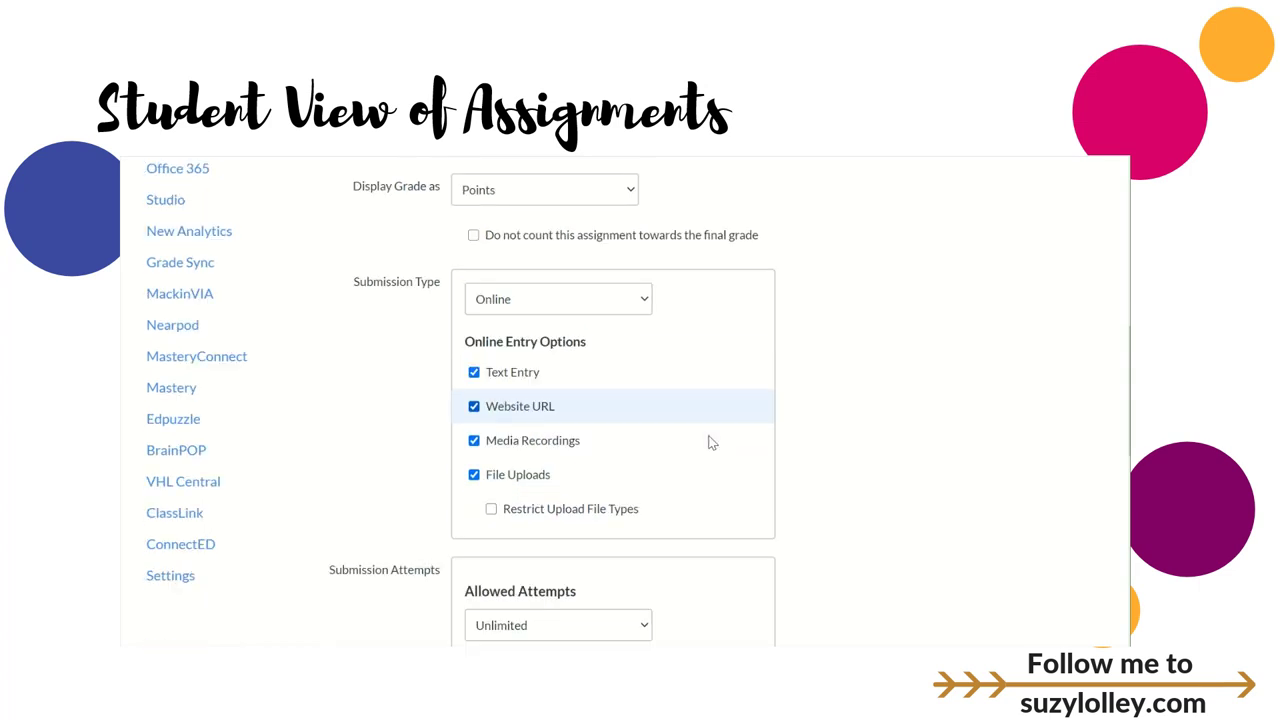
pyautogui.scroll(-5, 737, 434)
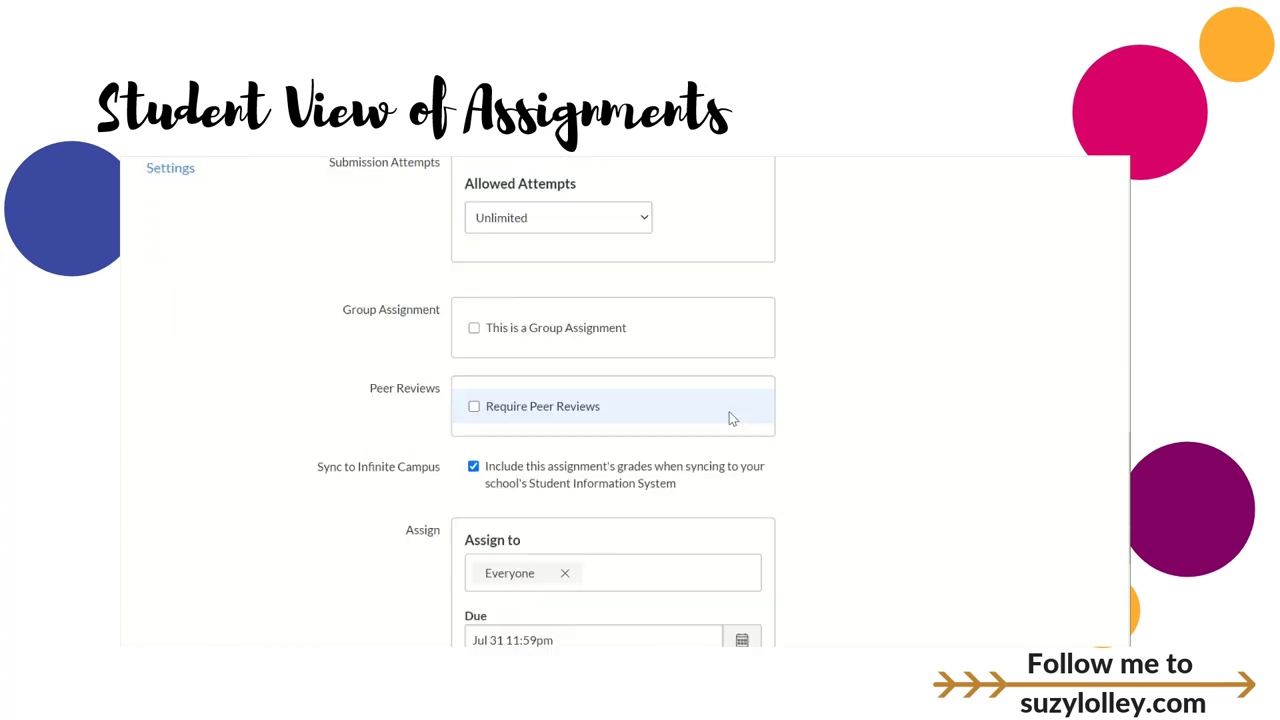
pyautogui.click(1080, 594)
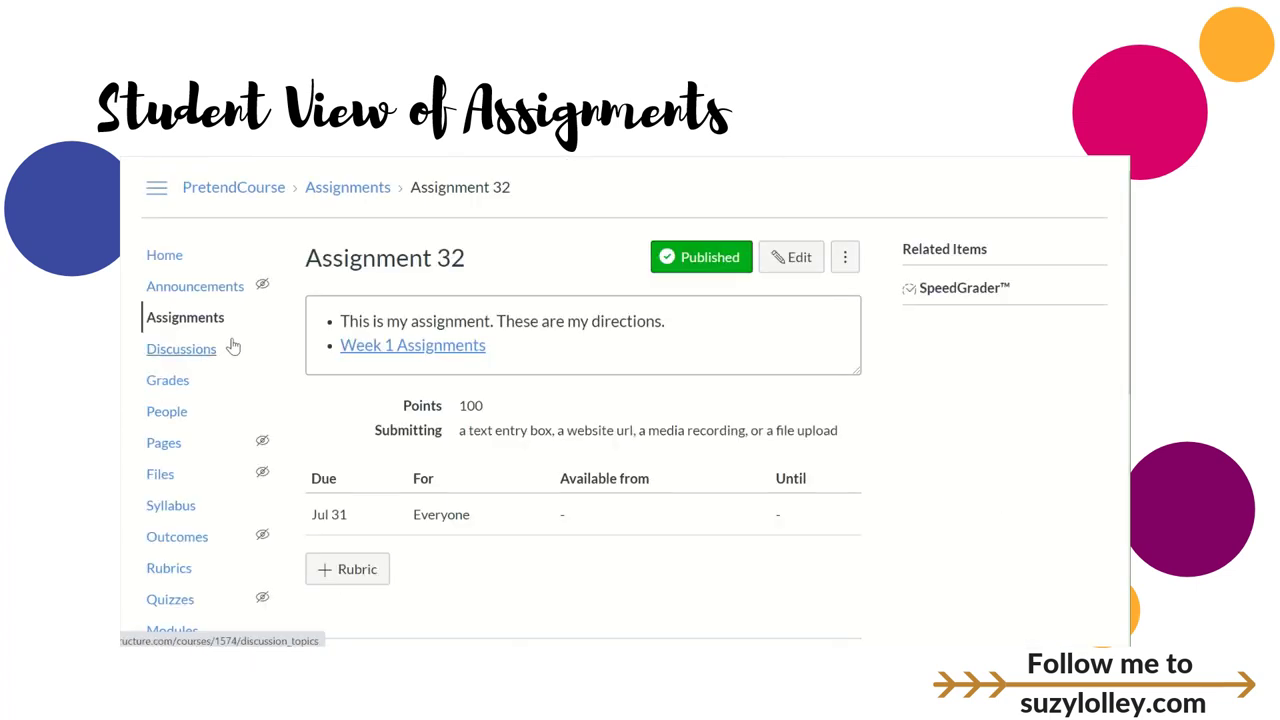
# Switch to Student View from the course home page and open Assignment 32 in the Week 1 Assignments module.
pyautogui.click(183, 268)
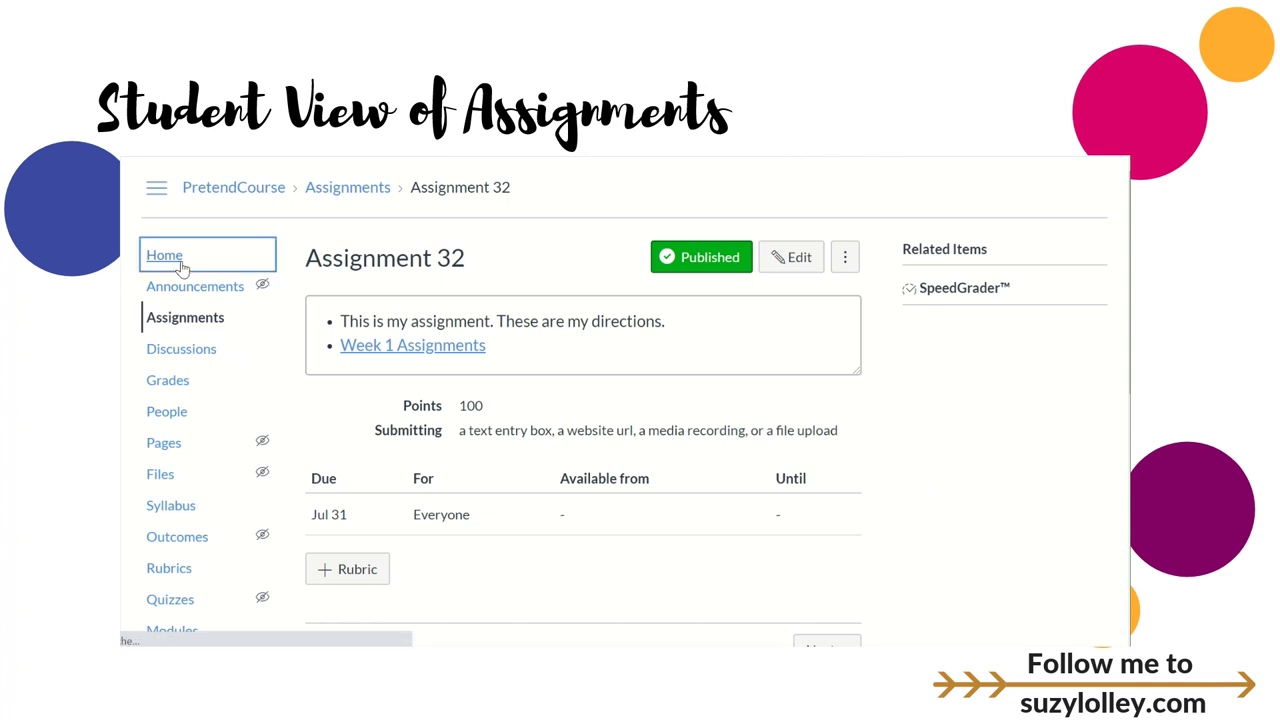
pyautogui.click(950, 520)
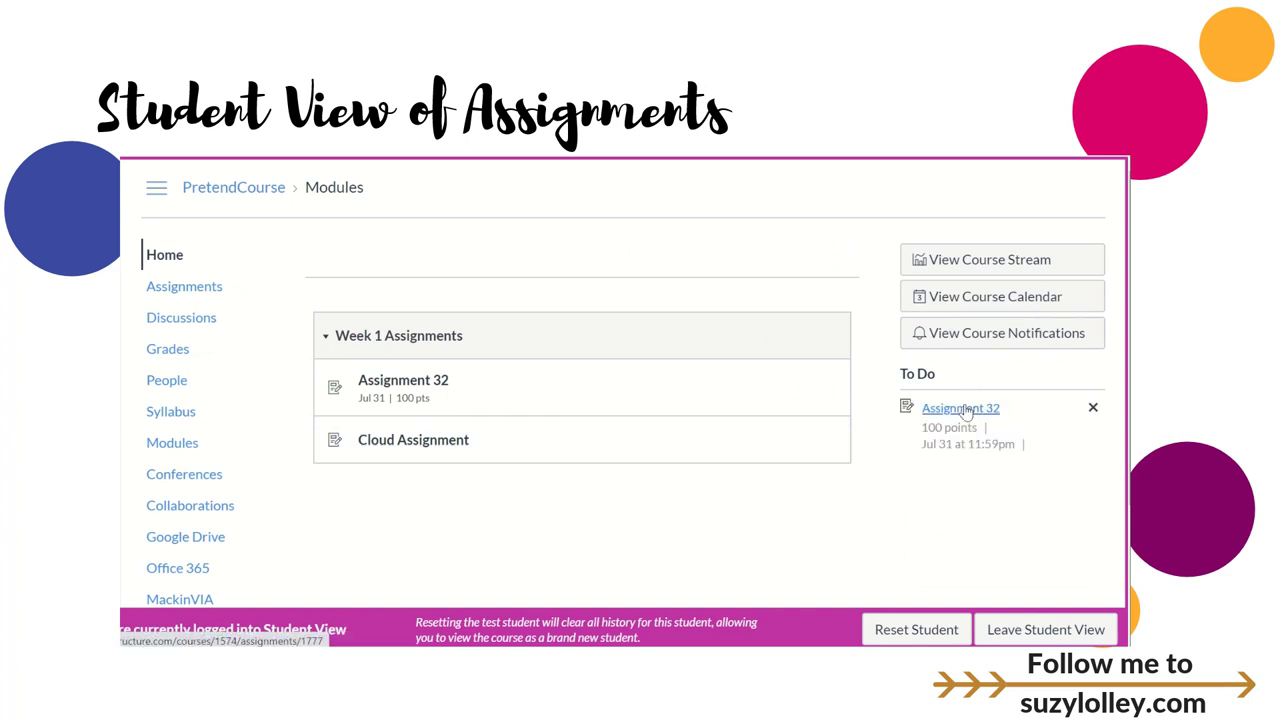
pyautogui.click(400, 380)
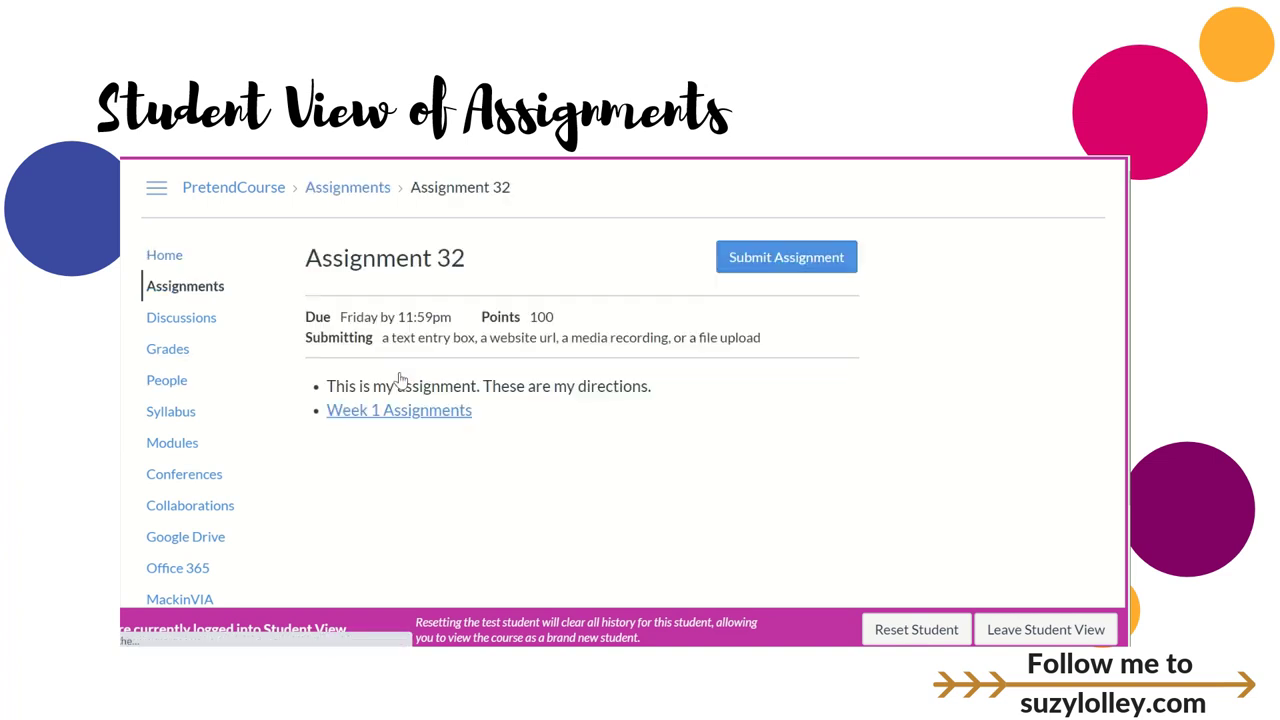
# Start a submission for Assignment 32, examine the File Upload options and open the Text Entry option.
pyautogui.click(768, 267)
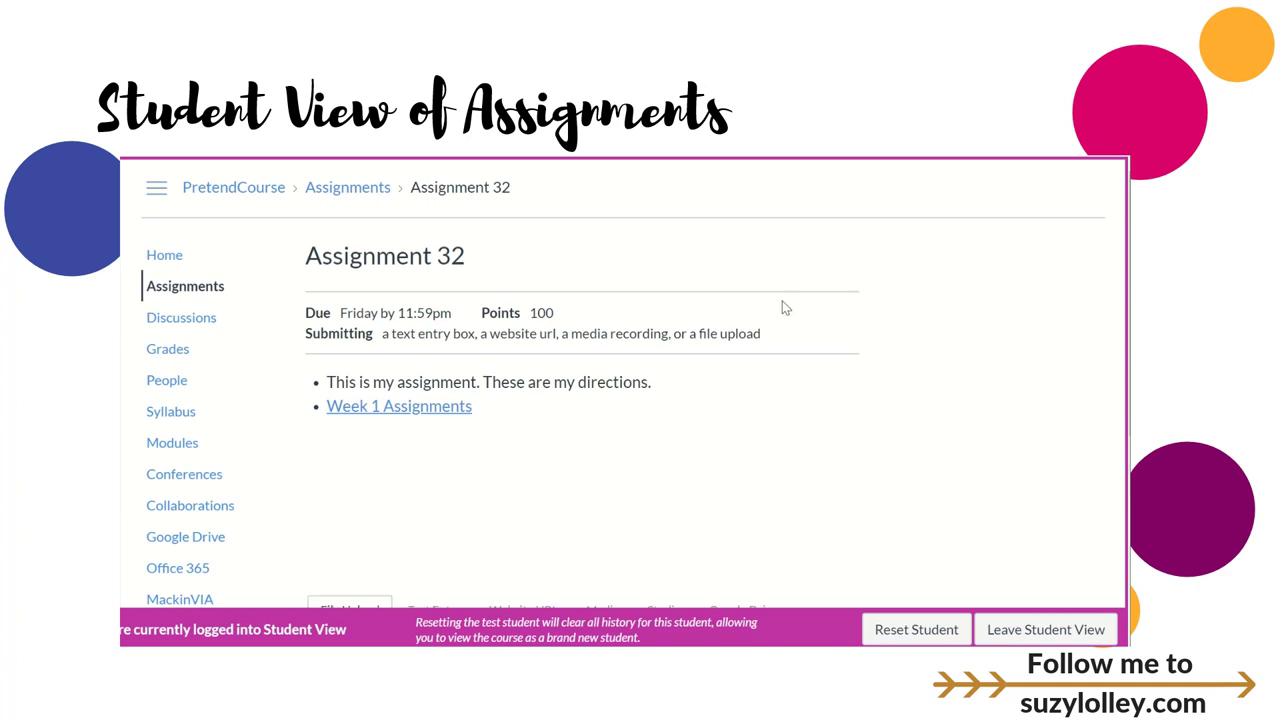
pyautogui.scroll(-1, 716, 291)
pyautogui.scroll(-4, 716, 291)
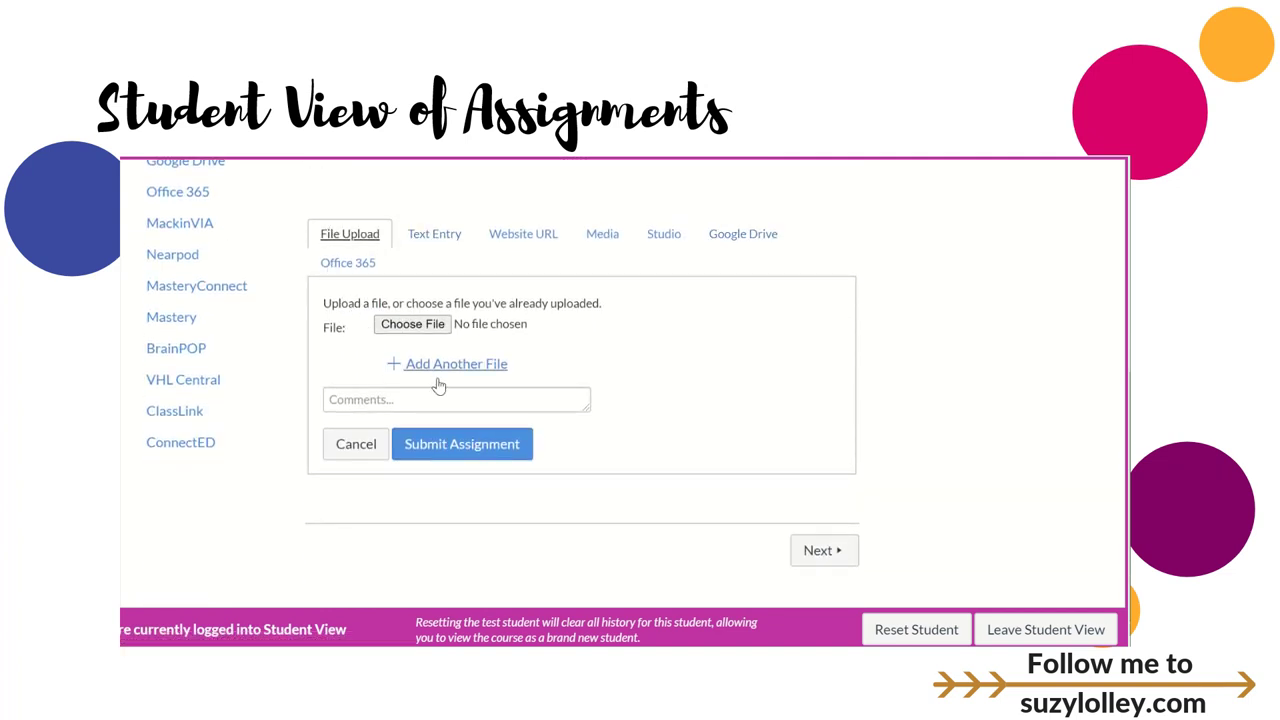
pyautogui.click(435, 237)
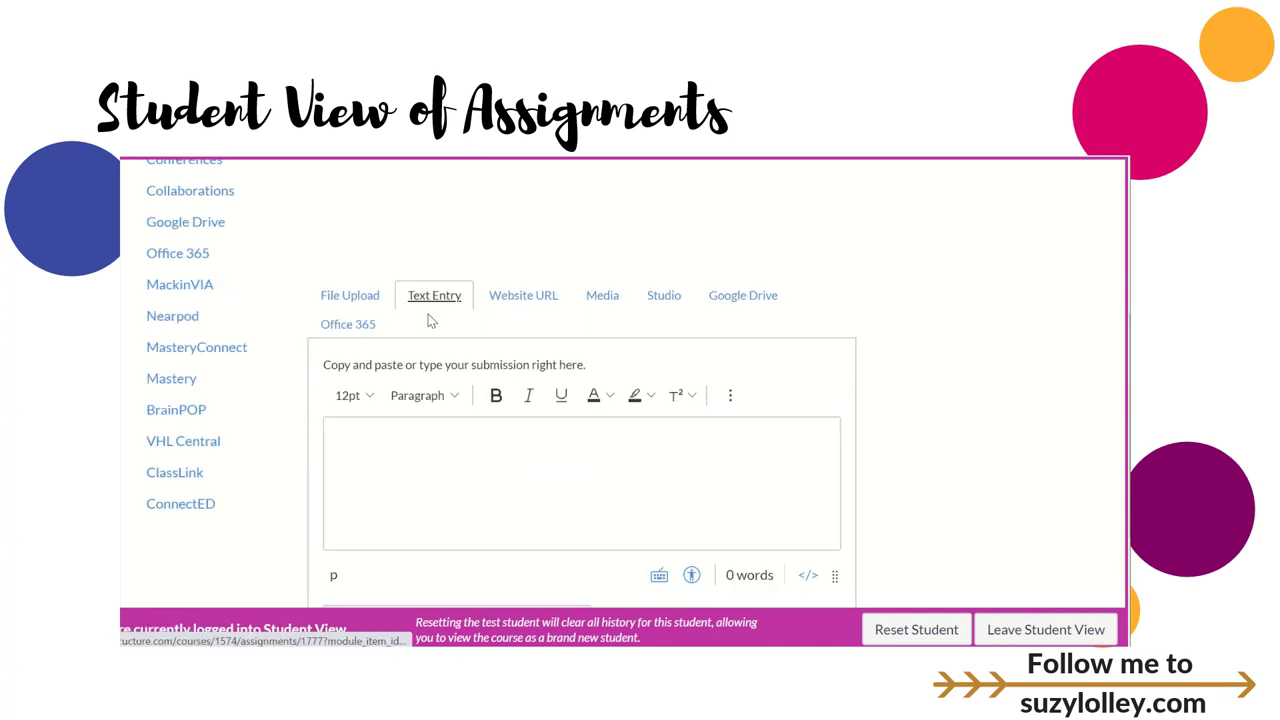
# Enter "They can type in a box." as the text entry submission for Assignment 32.
pyautogui.click(408, 468)
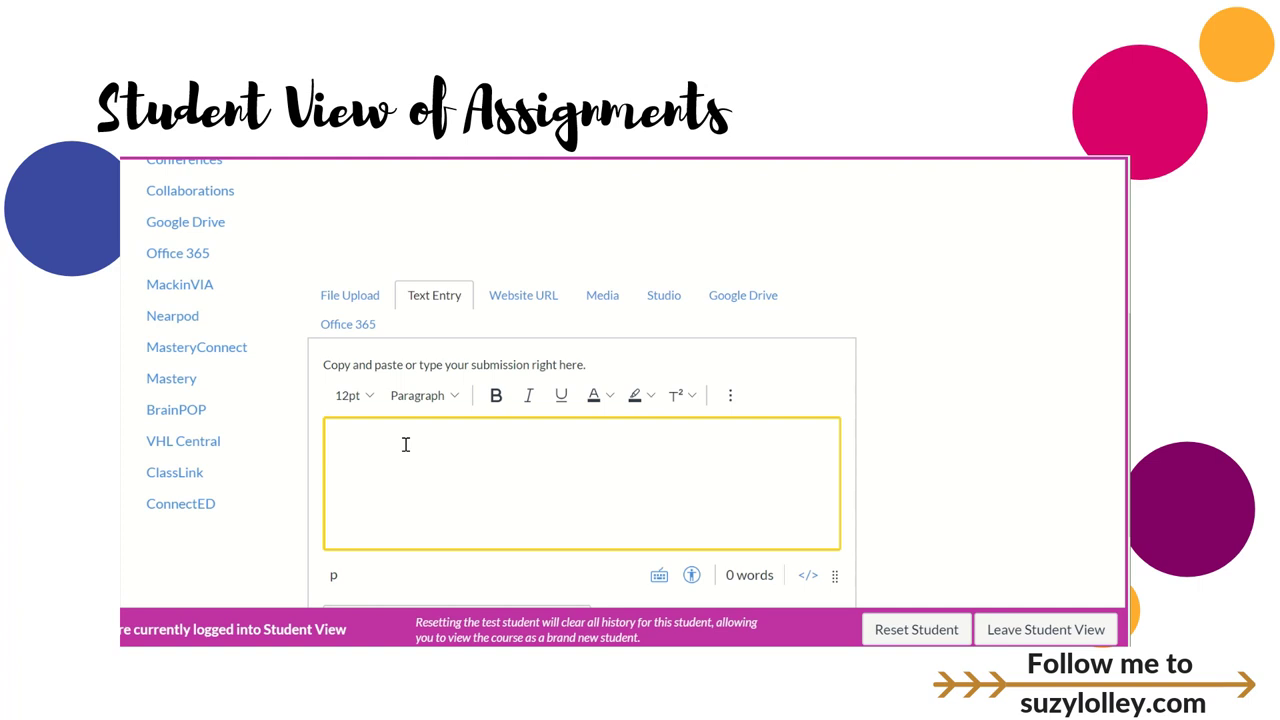
pyautogui.write('They can type in a box.')
# Examine the Website URL submission option with its link and comment fields, and view the Media submission option.
pyautogui.click(523, 295)
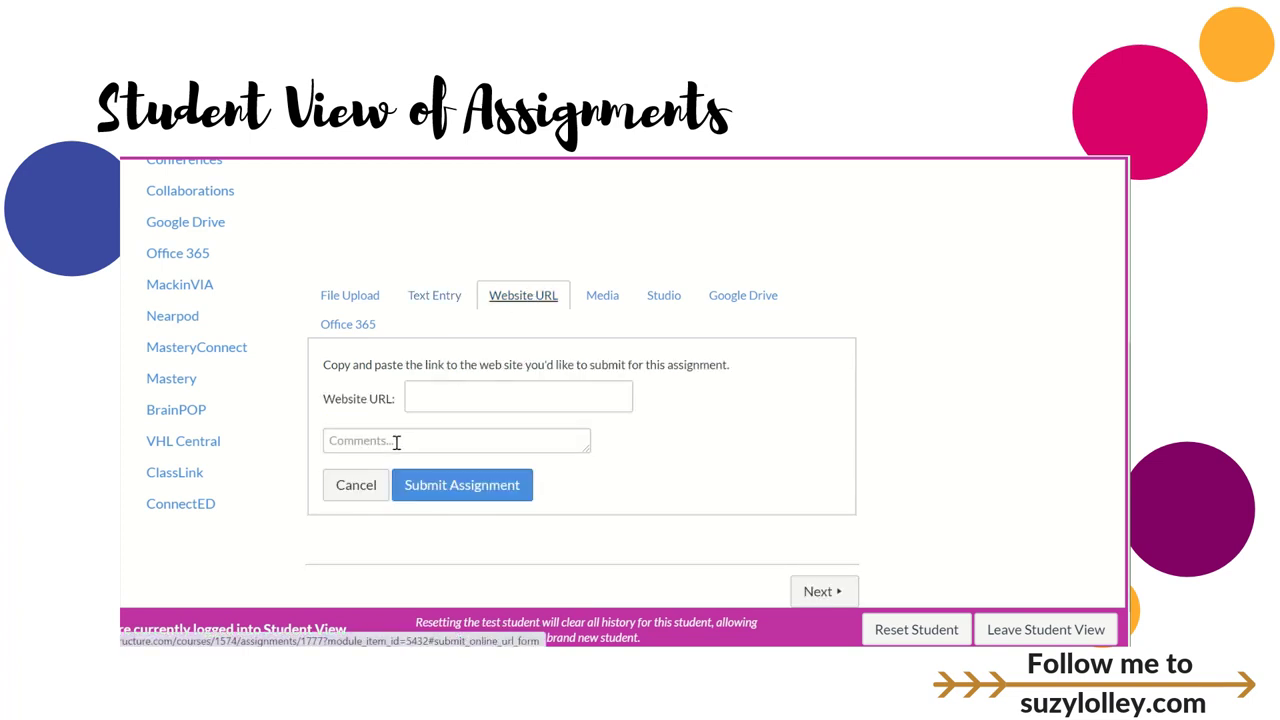
pyautogui.click(420, 396)
pyautogui.click(373, 440)
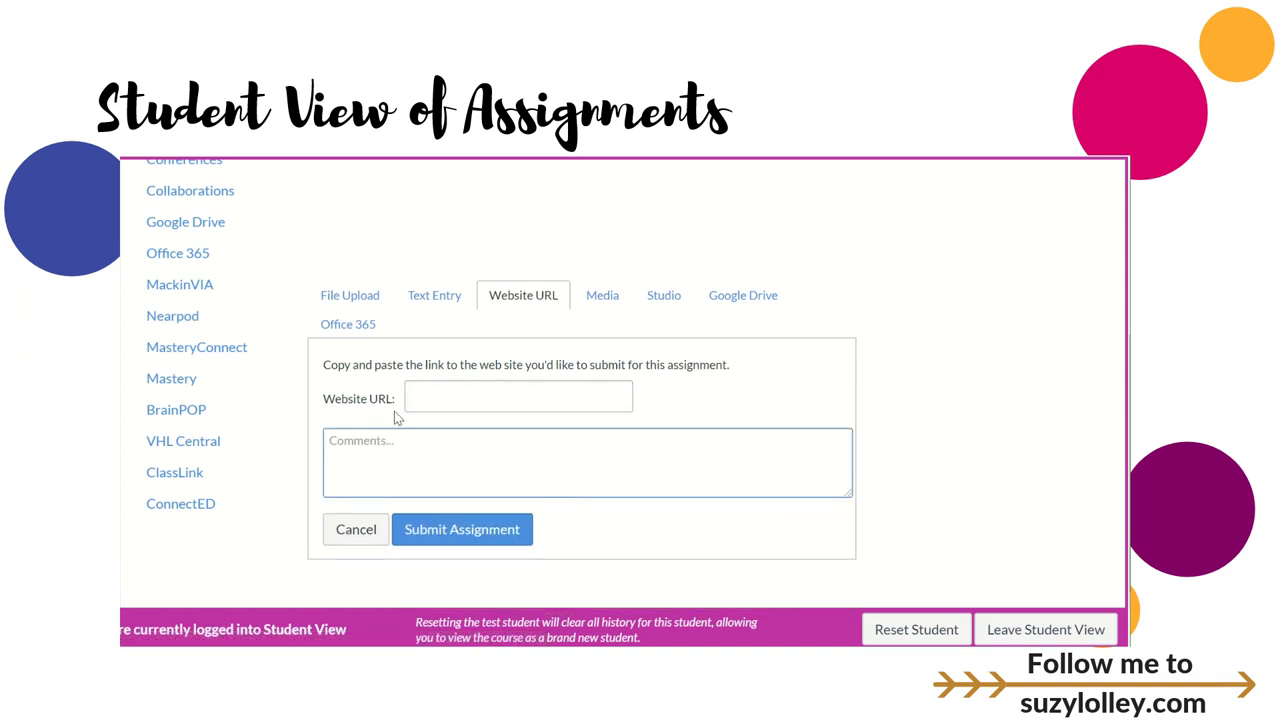
pyautogui.write('Thisi')
pyautogui.click(603, 295)
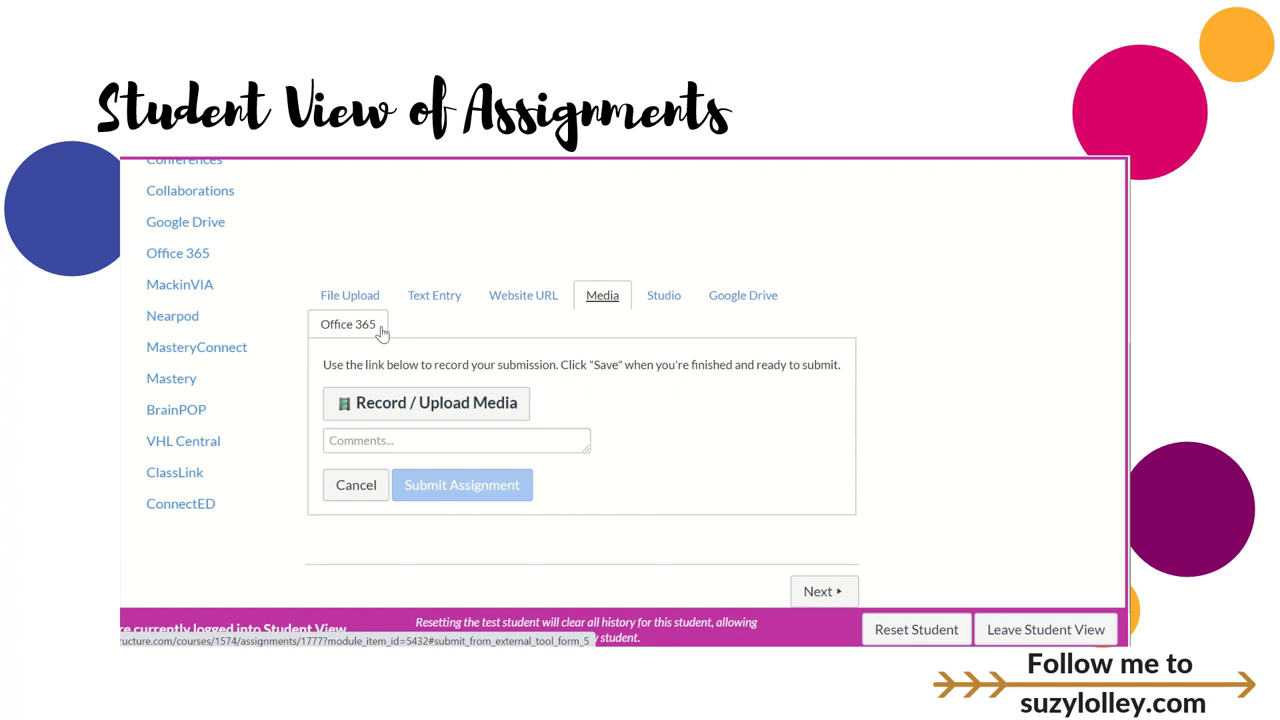
# Return to the Text Entry option and submit the written text for Assignment 32.
pyautogui.click(450, 296)
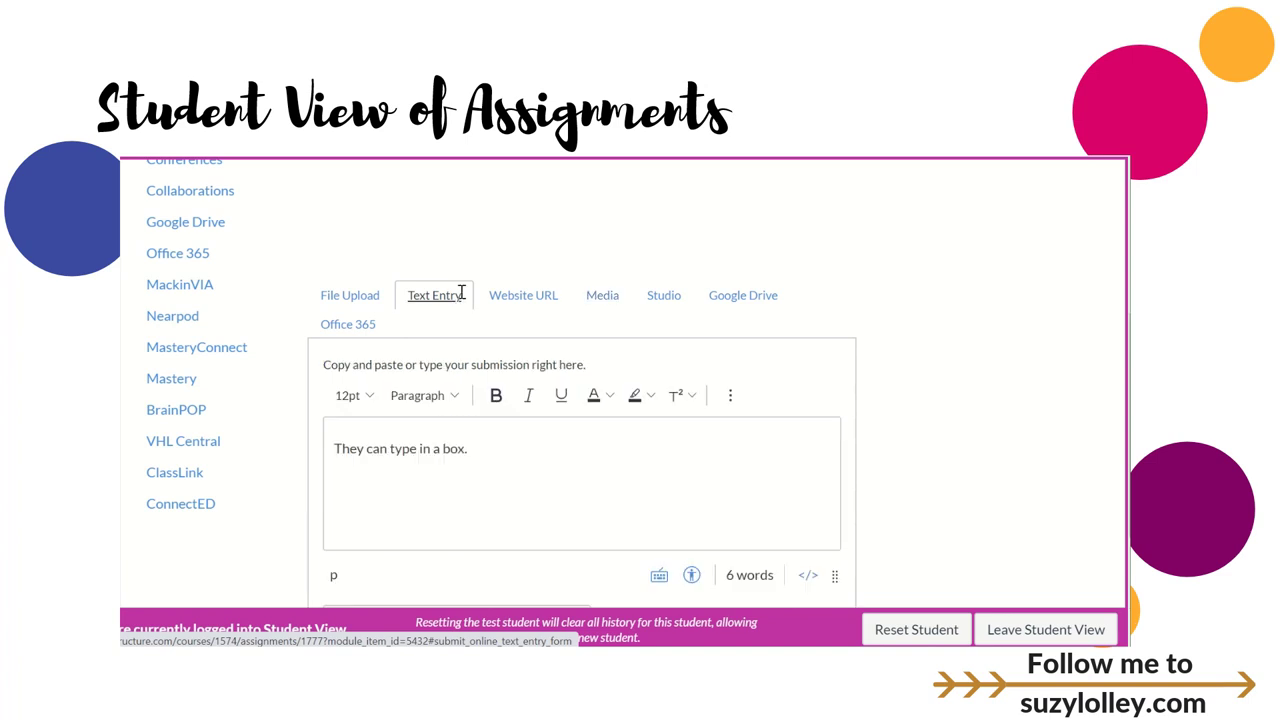
pyautogui.scroll(-1, 636, 488)
pyautogui.scroll(-3, 636, 488)
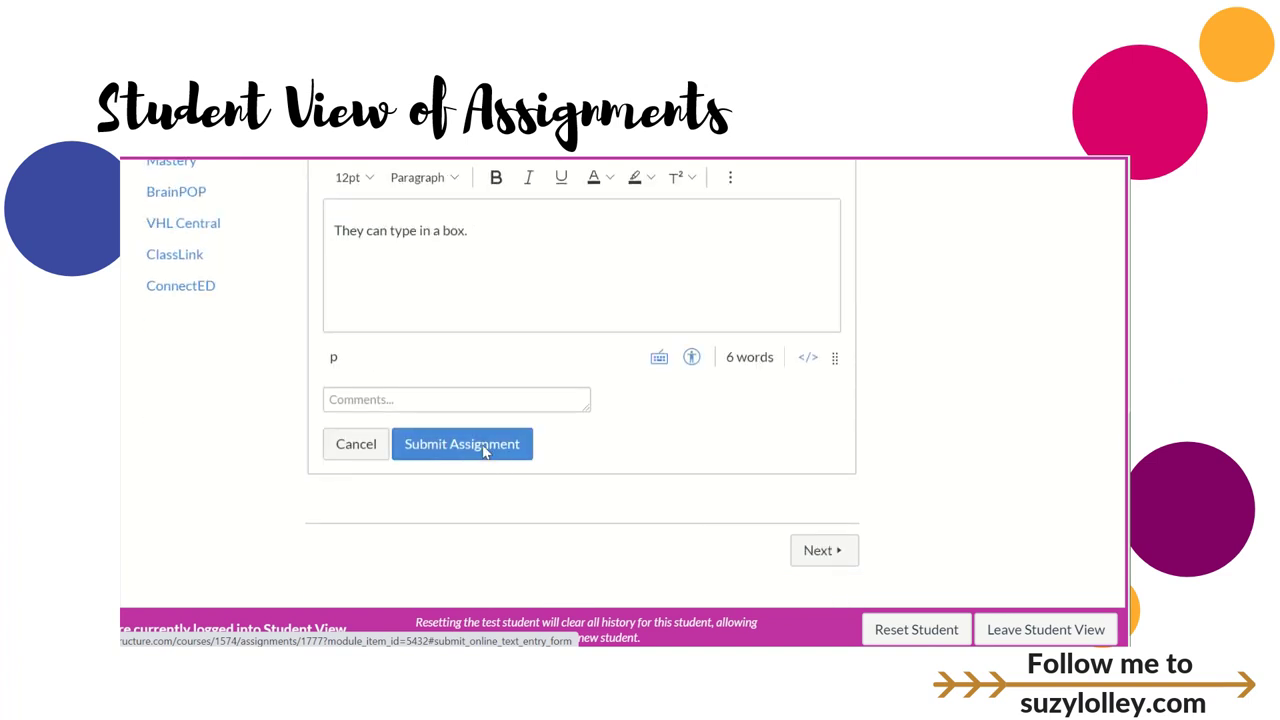
pyautogui.click(486, 446)
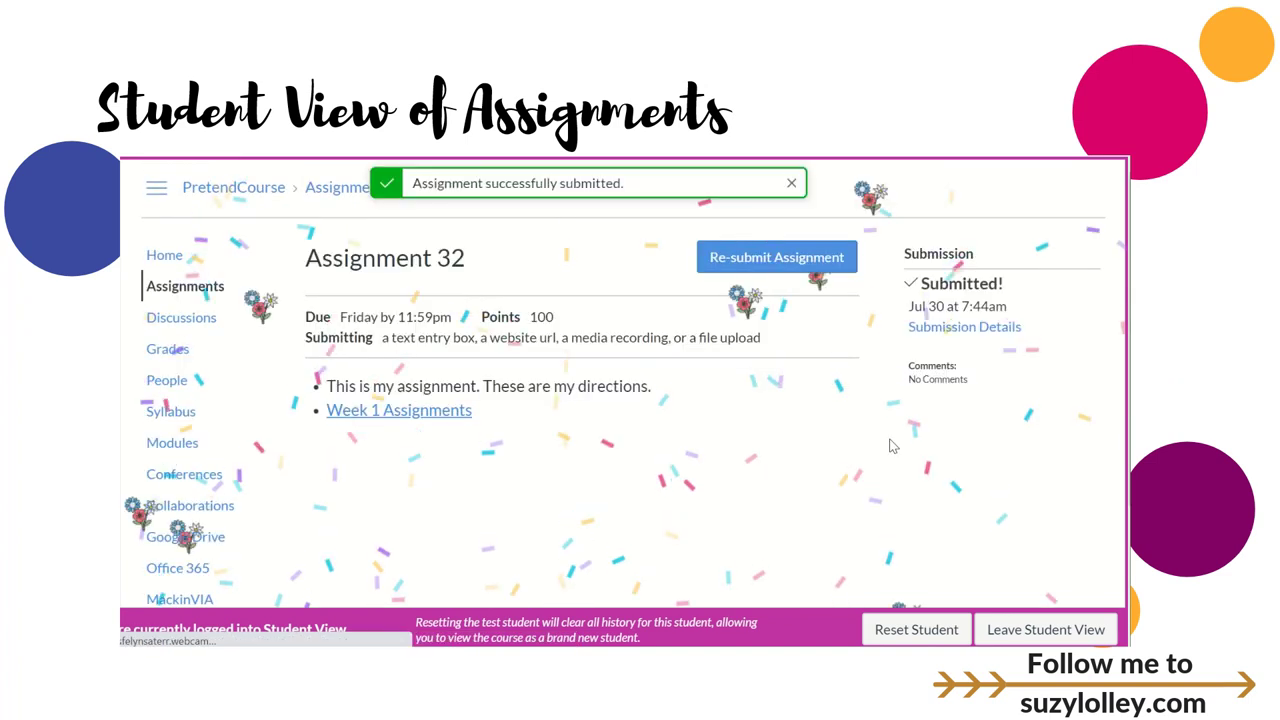